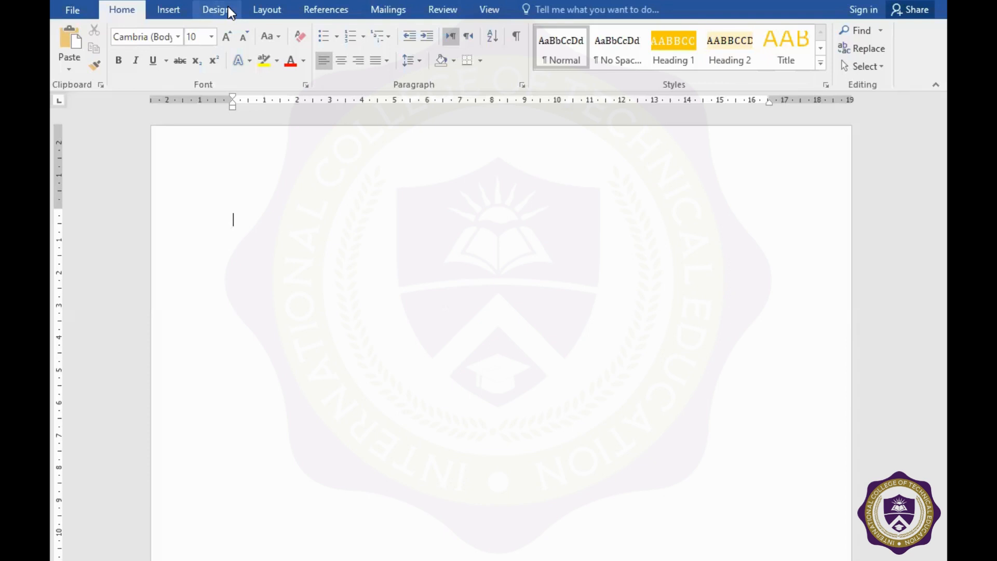
Step: Bring up the page layout settings and review the preset page margins
{"action": "left_click", "coordinate": [228, 8]}
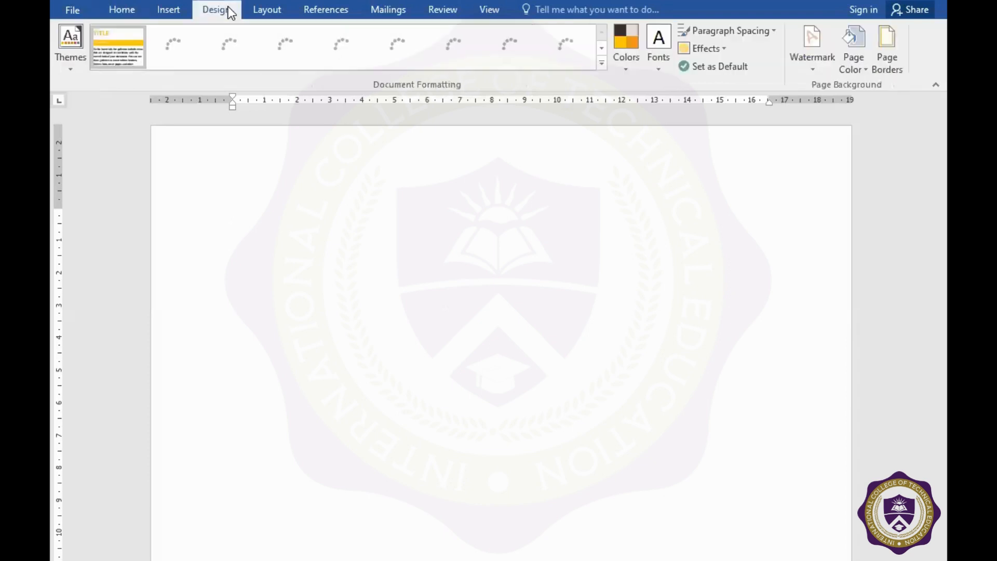
{"action": "left_click", "coordinate": [267, 9]}
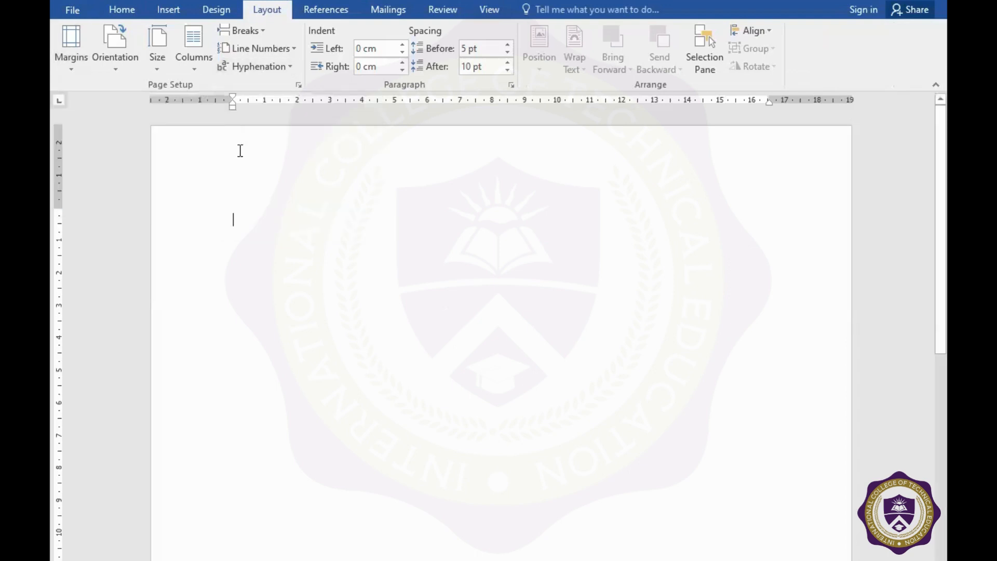
{"action": "left_click", "coordinate": [77, 72]}
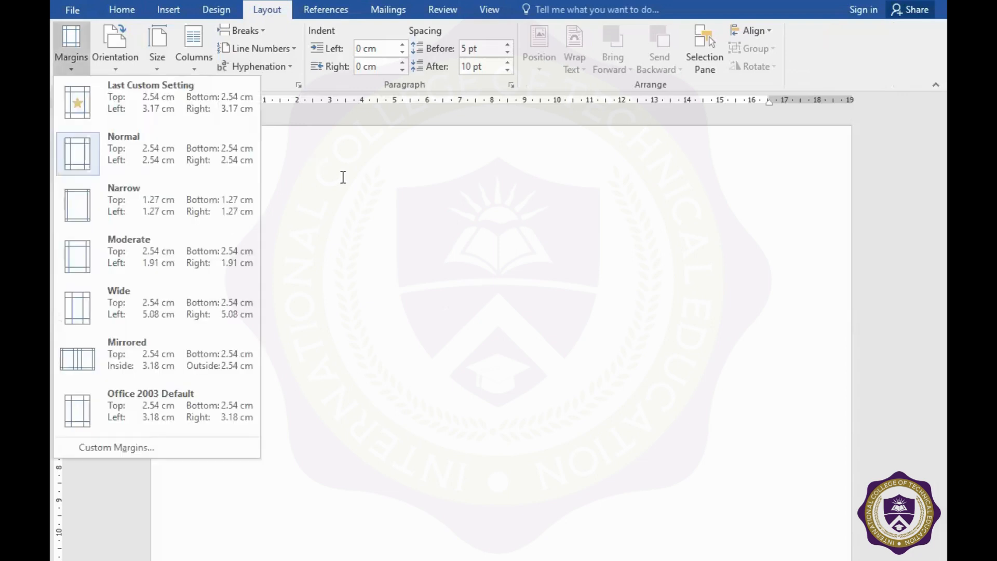
{"action": "left_click", "coordinate": [255, 202]}
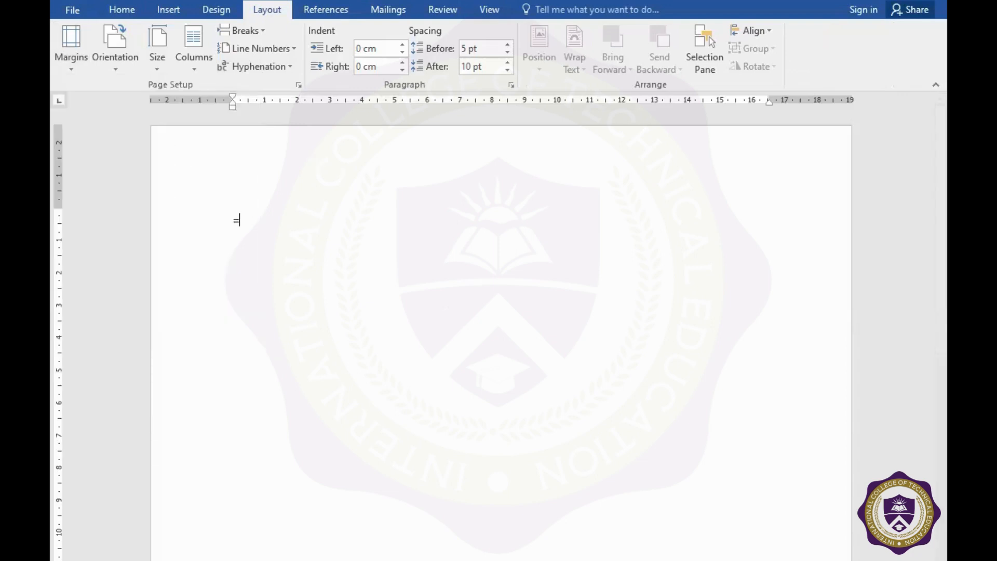
Step: Fill the blank document with random sample paragraphs using =rand()
{"action": "type", "text": "=rand()"}
{"action": "key", "text": "Return"}
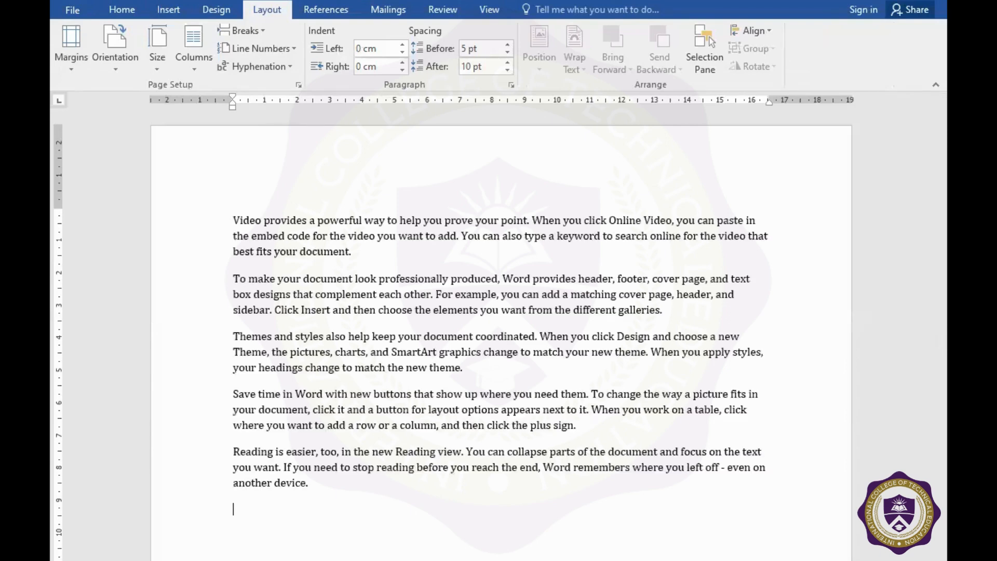
Step: Apply the Normal margin preset, followed by the Narrow preset with 1.27 cm on all sides
{"action": "left_click", "coordinate": [62, 69]}
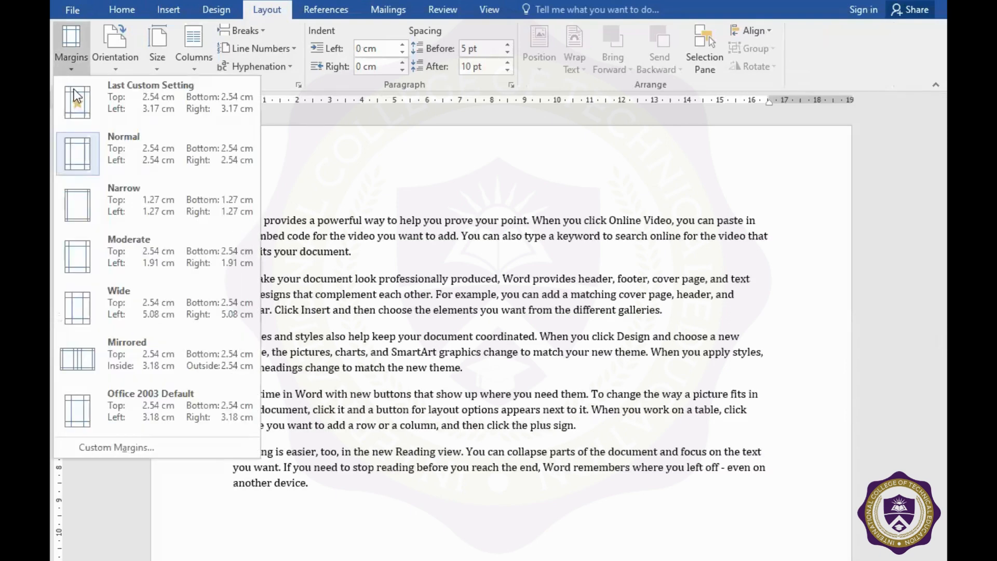
{"action": "left_click", "coordinate": [137, 169]}
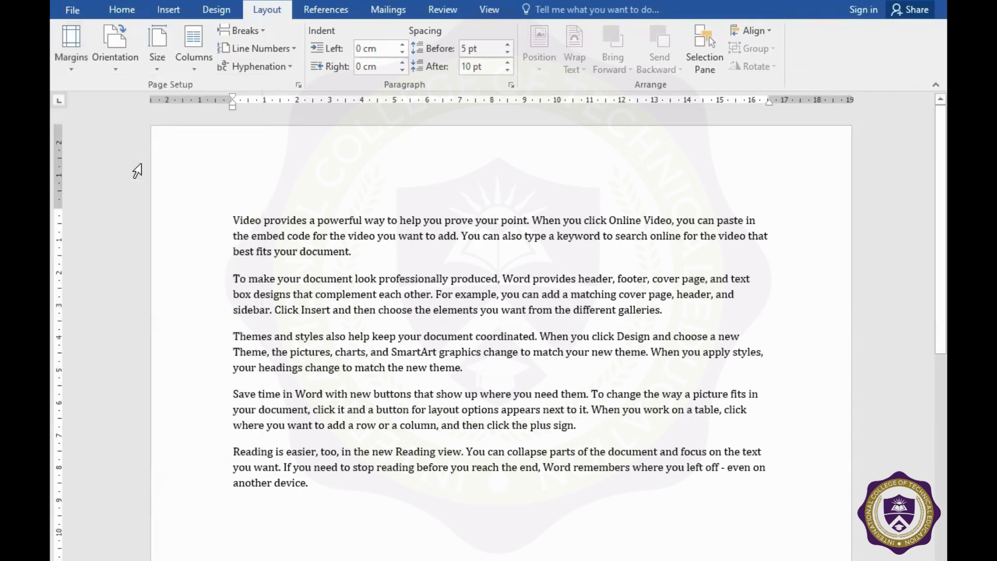
{"action": "left_click", "coordinate": [71, 57]}
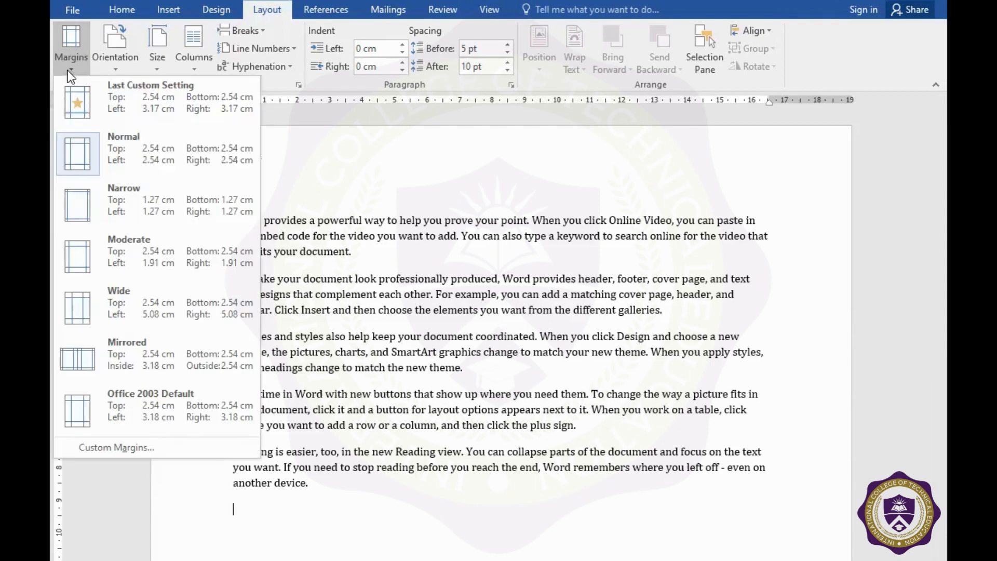
{"action": "left_click", "coordinate": [139, 227]}
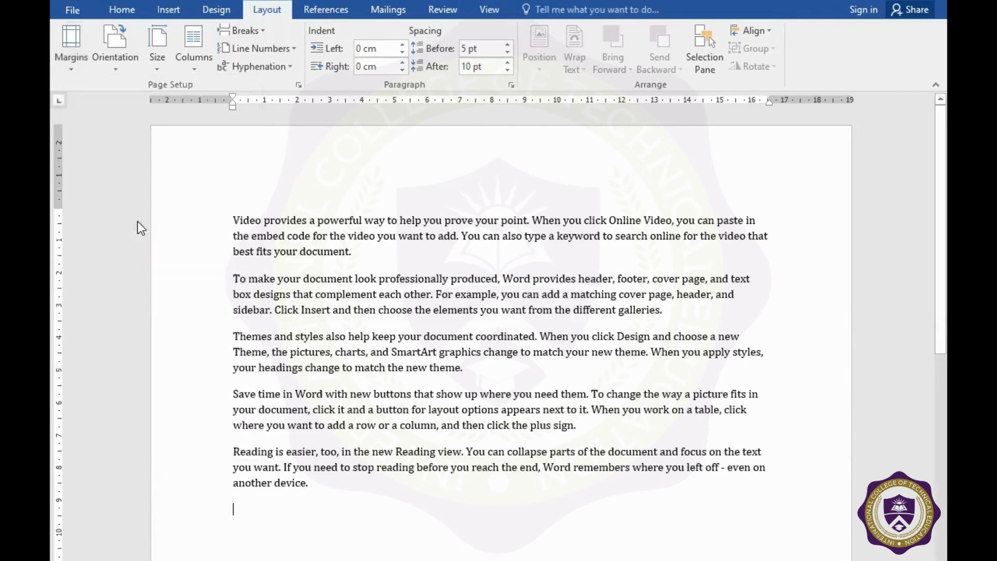
Step: Try the Wide margin preset on the document, followed by the Mirrored preset
{"action": "left_click", "coordinate": [74, 72]}
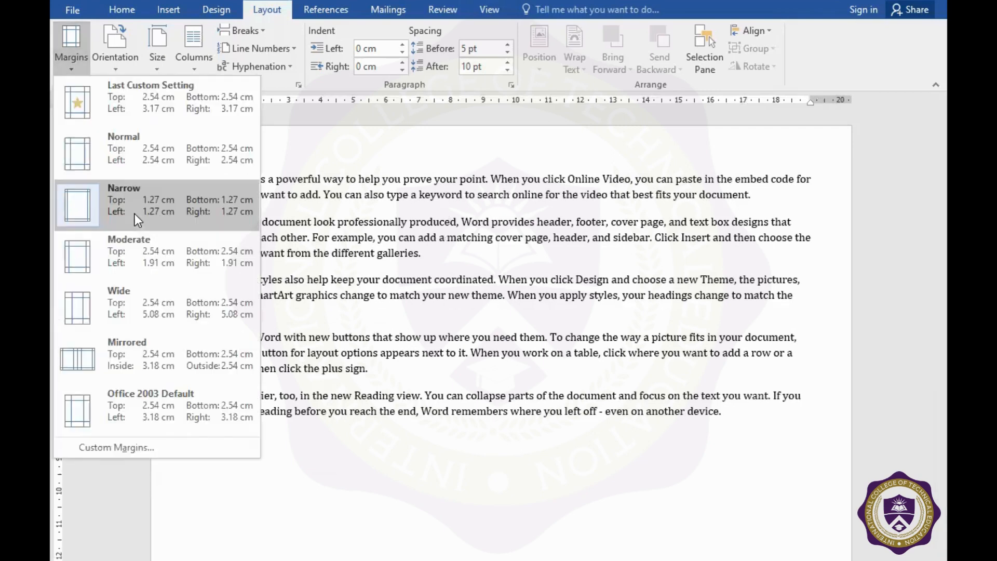
{"action": "left_click", "coordinate": [139, 319]}
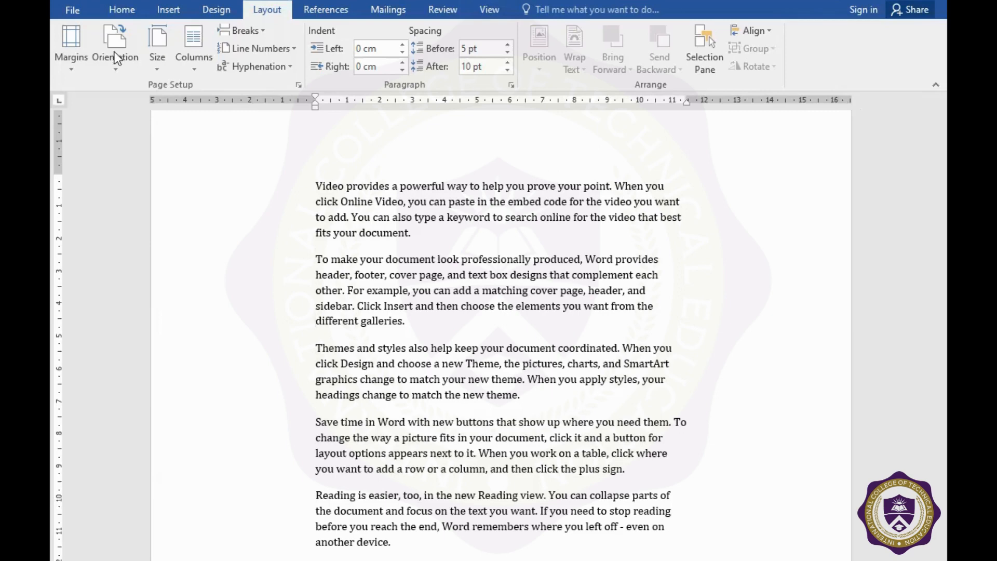
{"action": "left_click", "coordinate": [78, 71]}
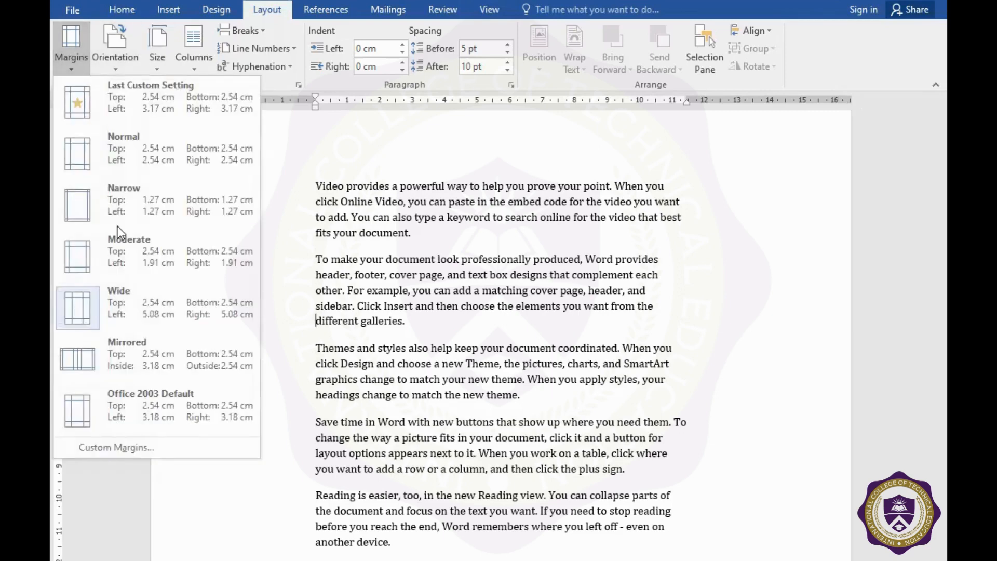
{"action": "left_click", "coordinate": [164, 366]}
Step: Apply the Office 2003 Default margins, 2.54 cm top and bottom and 3.18 cm left and right
{"action": "left_click", "coordinate": [71, 62]}
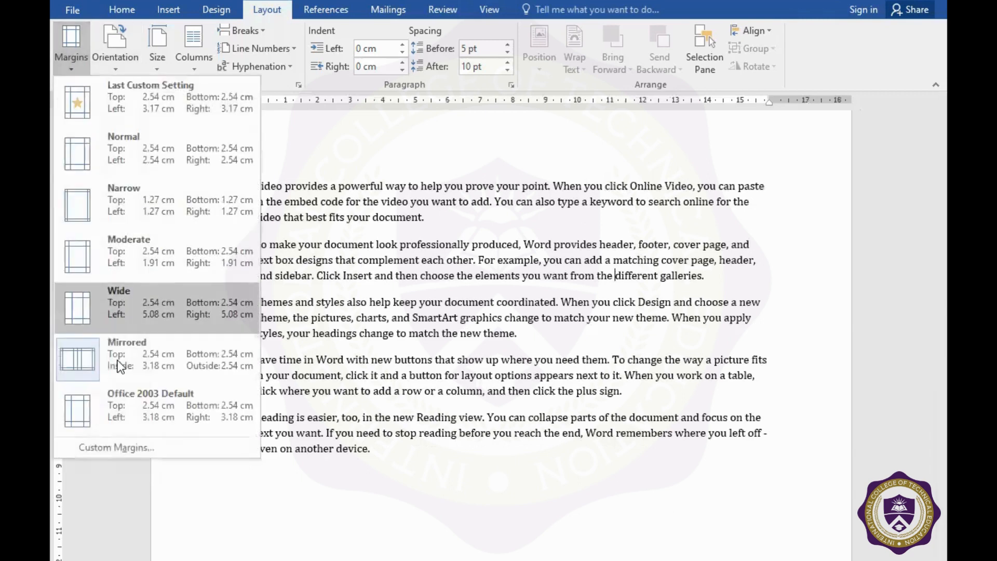
{"action": "left_click", "coordinate": [111, 404]}
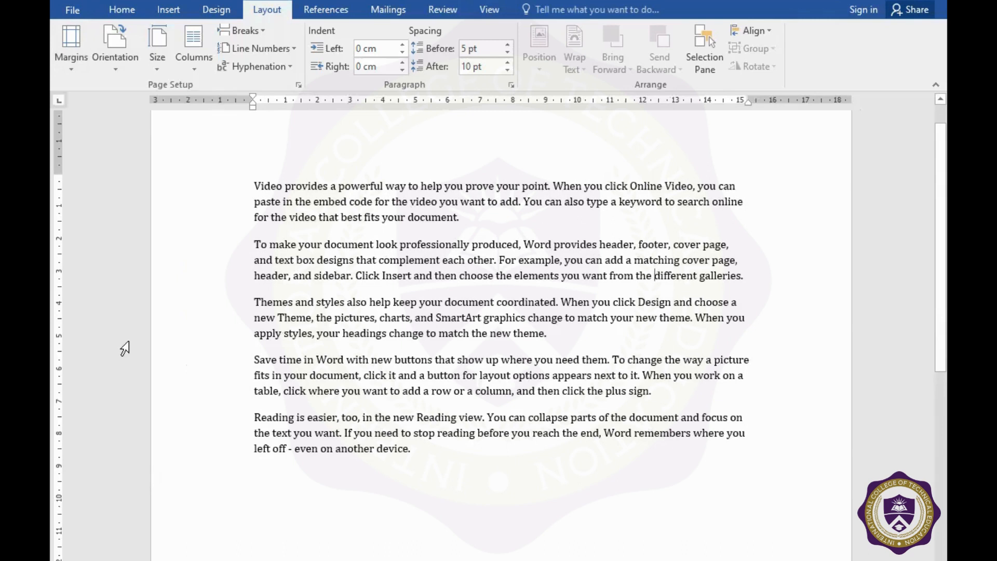
Step: Change the document's page orientation to Landscape and check the page as a whole
{"action": "left_click", "coordinate": [125, 73]}
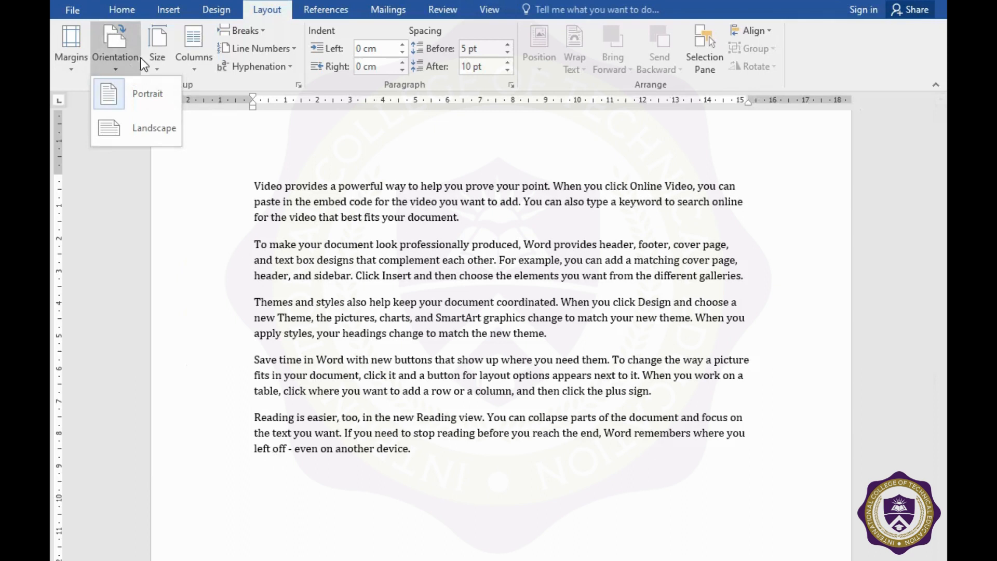
{"action": "left_click", "coordinate": [129, 56]}
{"action": "left_click", "coordinate": [124, 54]}
{"action": "left_click", "coordinate": [143, 138]}
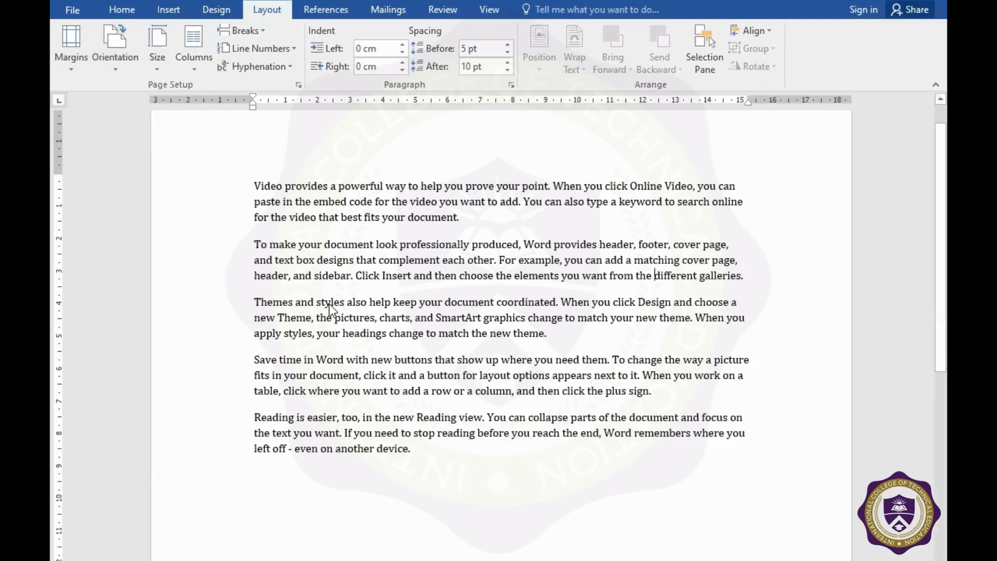
{"action": "scroll", "coordinate": [410, 339], "scroll_direction": "down", "scroll_amount": 3}
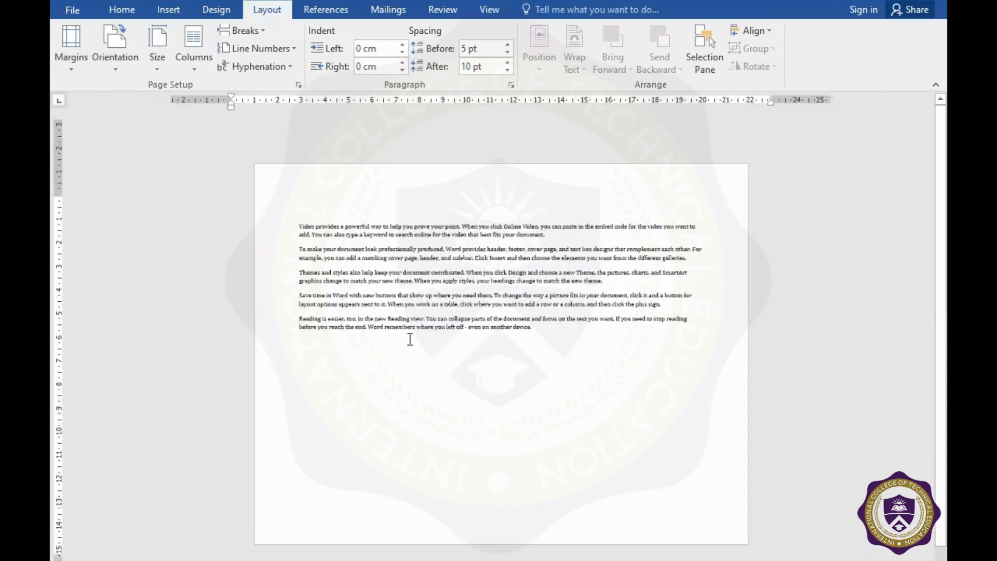
{"action": "scroll", "coordinate": [410, 340], "scroll_direction": "up", "scroll_amount": 2}
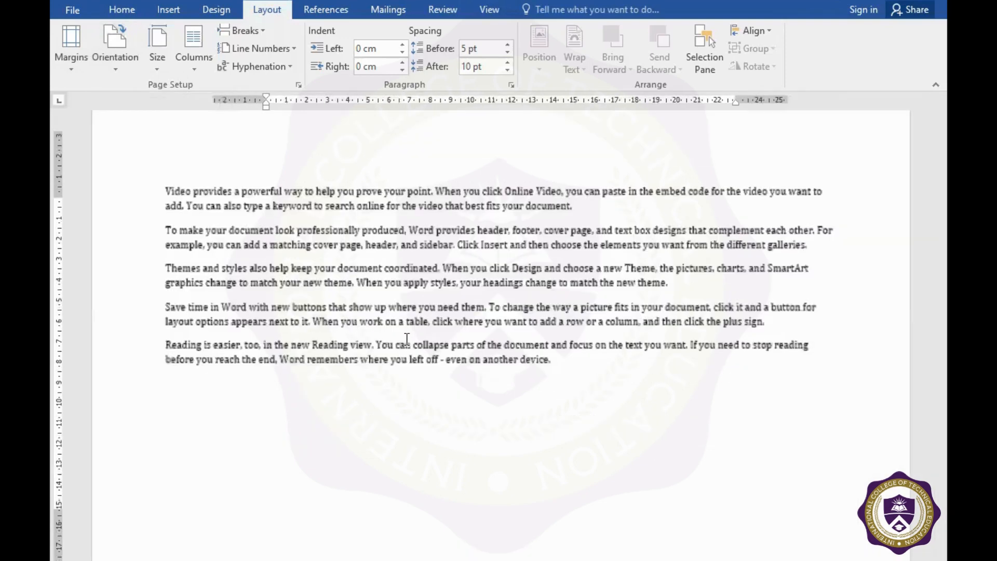
{"action": "scroll", "coordinate": [407, 339], "scroll_direction": "up", "scroll_amount": 3}
Step: Set the document's paper size to A4 (21 cm x 29.7 cm)
{"action": "left_click", "coordinate": [167, 67]}
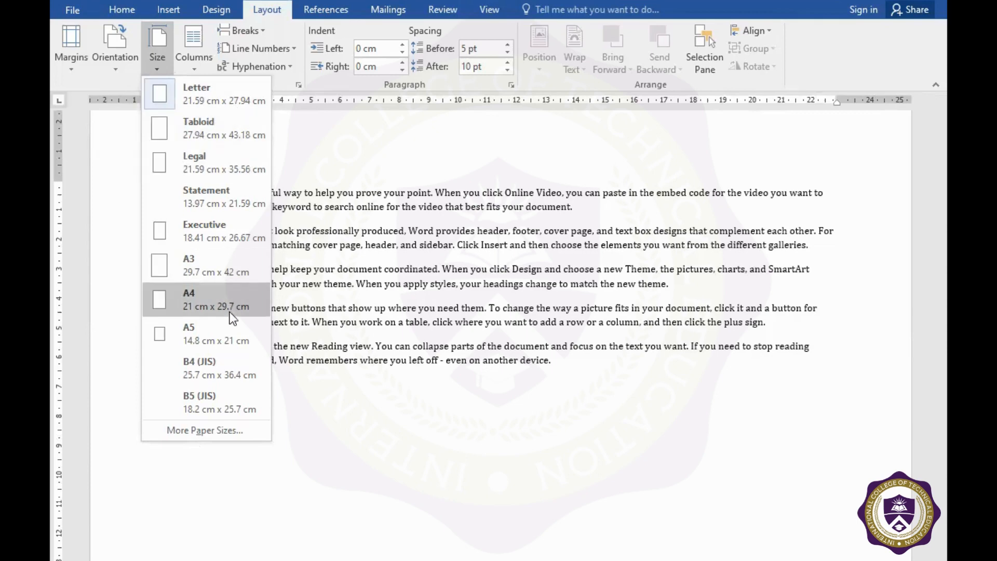
{"action": "left_click", "coordinate": [373, 313]}
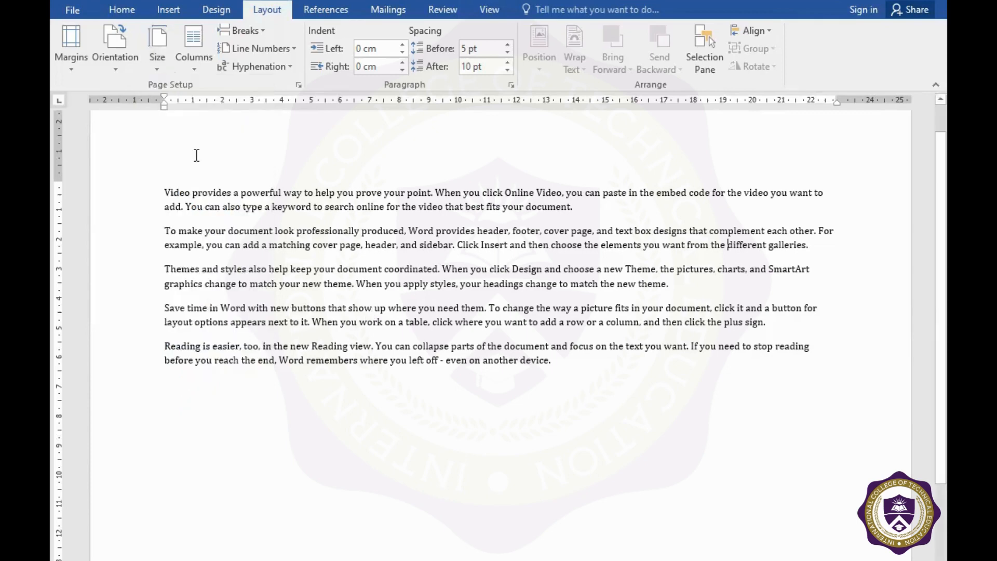
{"action": "left_click", "coordinate": [157, 66]}
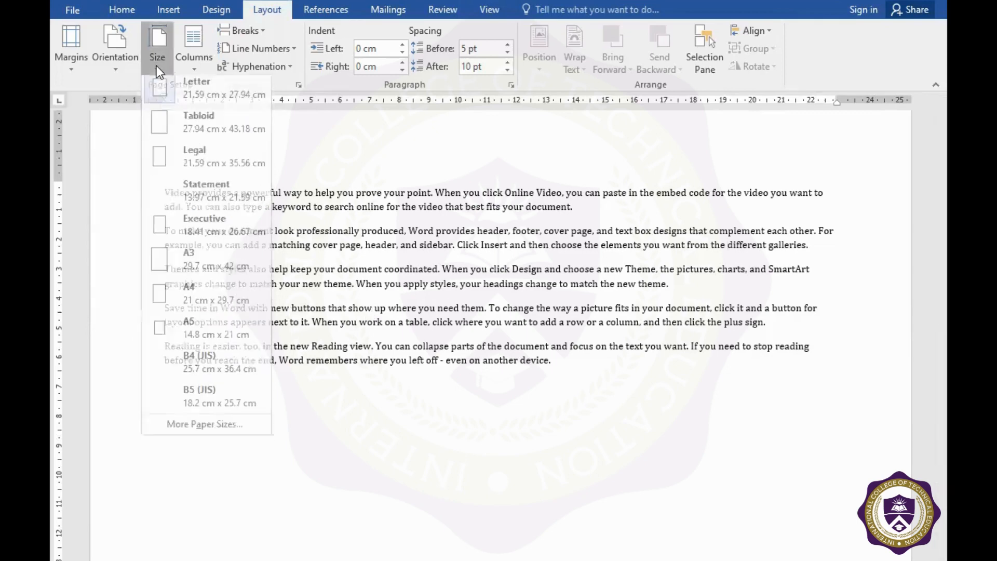
{"action": "left_click", "coordinate": [204, 306]}
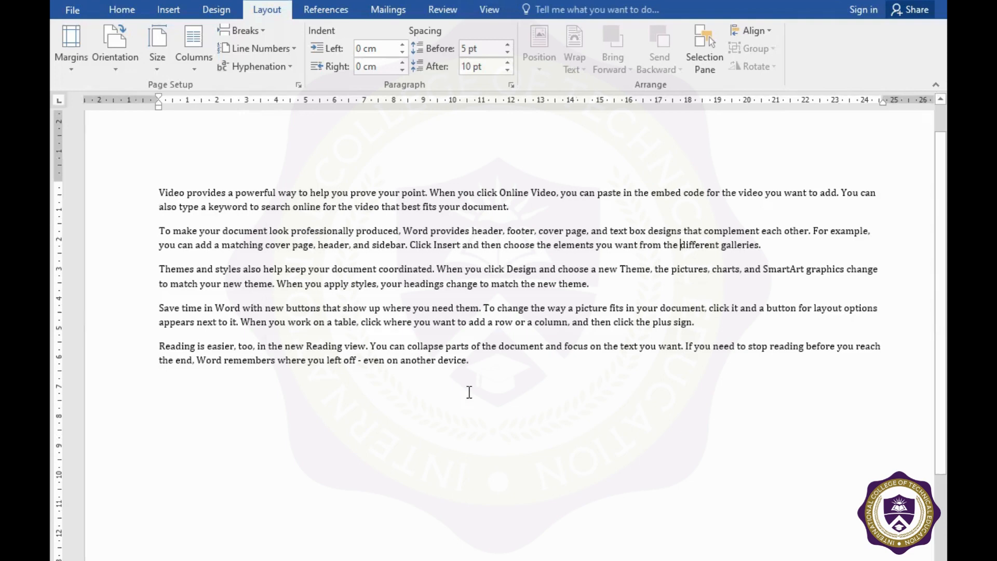
Step: Arrange all of the document's text in two columns
{"action": "key", "text": "ctrl+a"}
{"action": "left_click", "coordinate": [197, 69]}
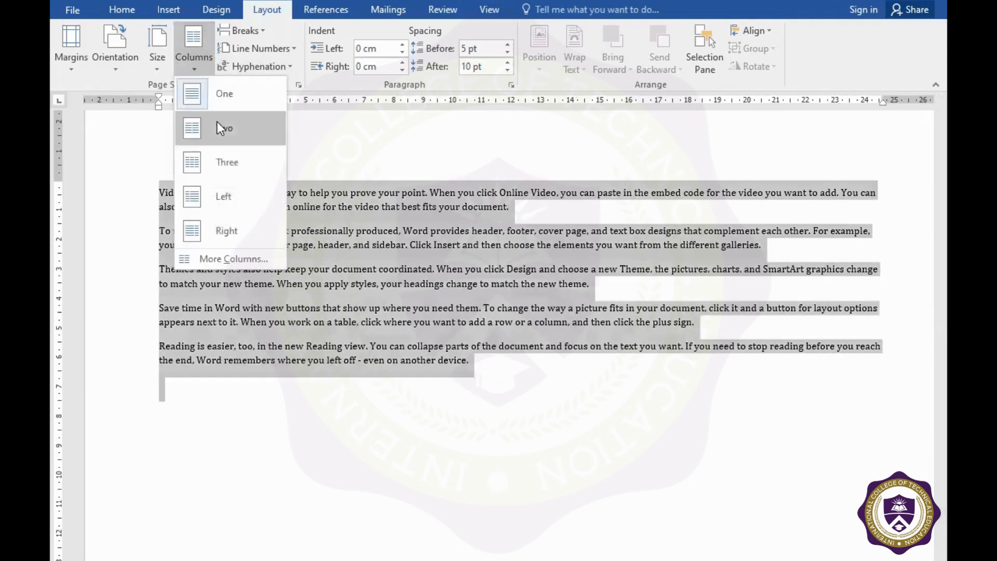
{"action": "left_click", "coordinate": [217, 125]}
{"action": "left_click", "coordinate": [234, 473]}
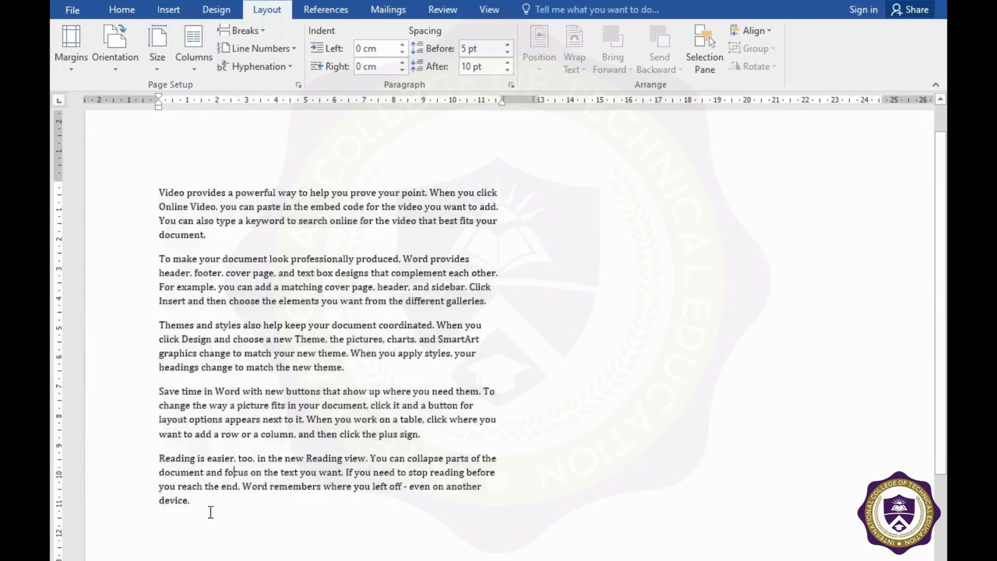
Step: Copy the entire text and paste it after the last word of the final paragraph
{"action": "key", "text": "ctrl+a"}
{"action": "key", "text": "ctrl+c"}
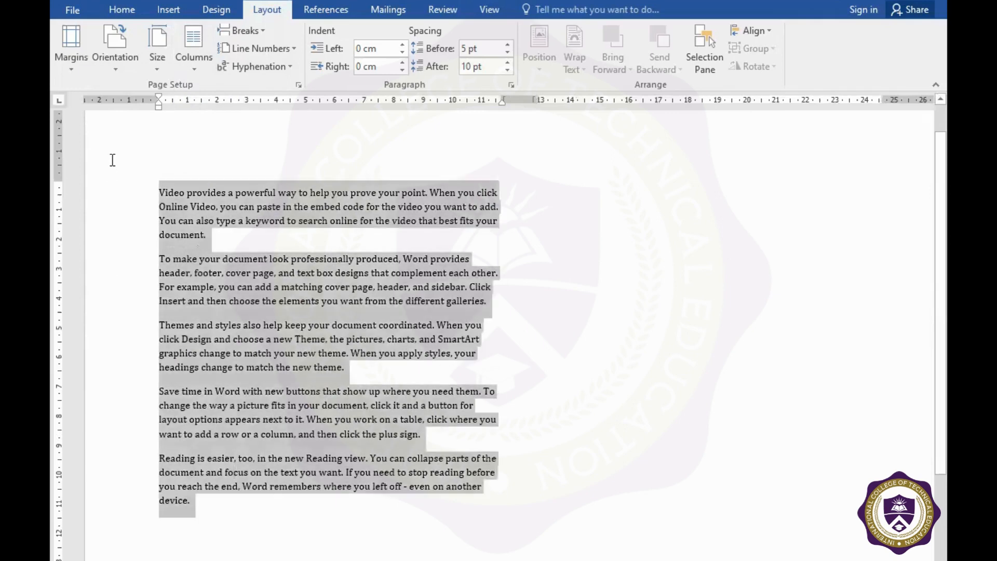
{"action": "left_click", "coordinate": [210, 501]}
{"action": "key", "text": "ctrl+v"}
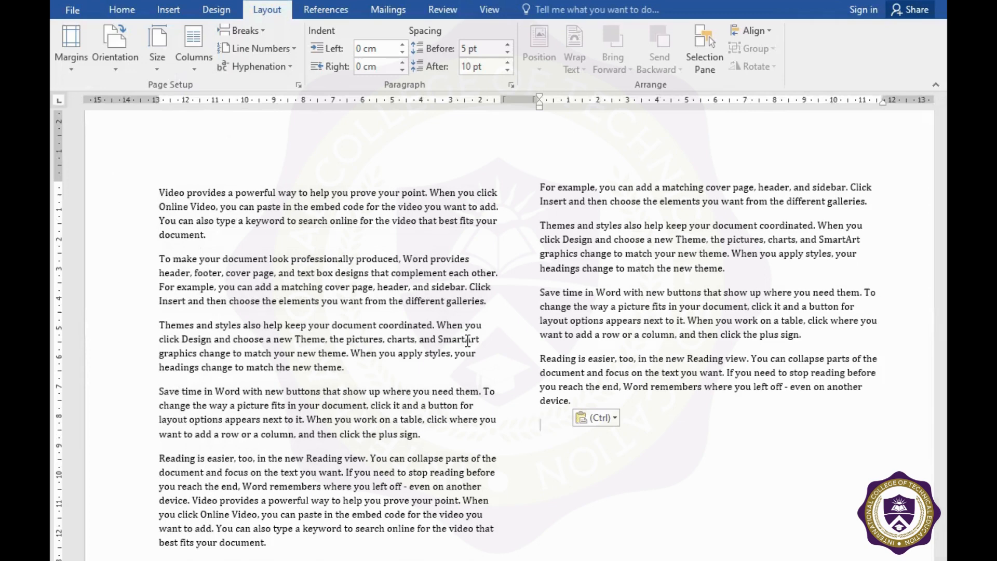
Step: Lay out the whole document in three equal-width columns with a line between them
{"action": "left_click", "coordinate": [194, 66]}
{"action": "left_click", "coordinate": [223, 163]}
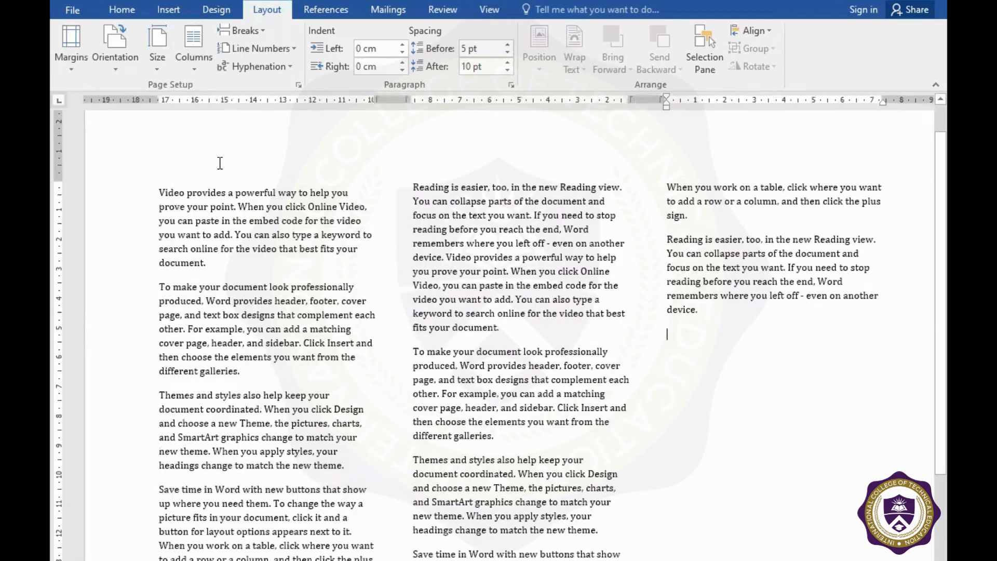
{"action": "left_click", "coordinate": [191, 70]}
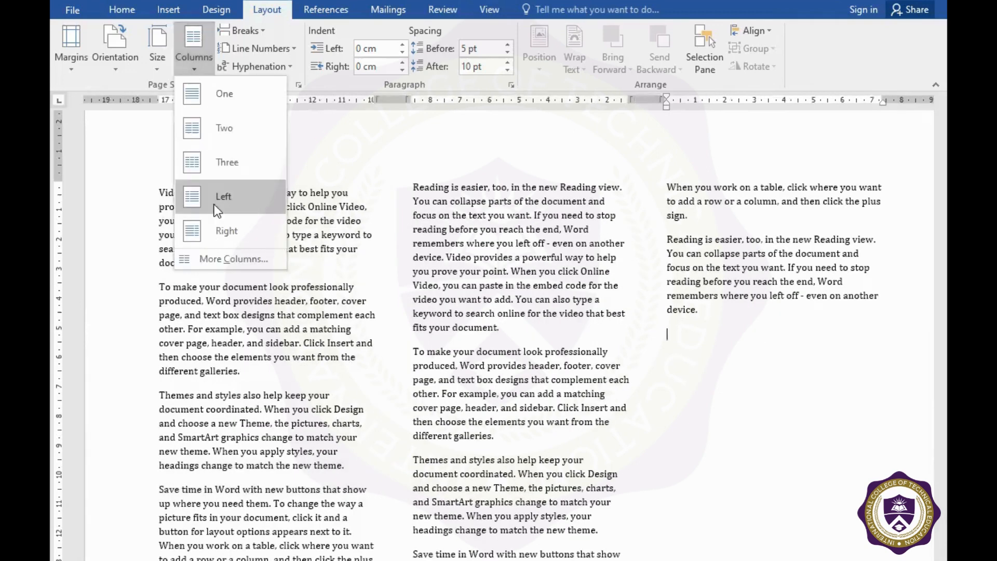
{"action": "left_click", "coordinate": [211, 259]}
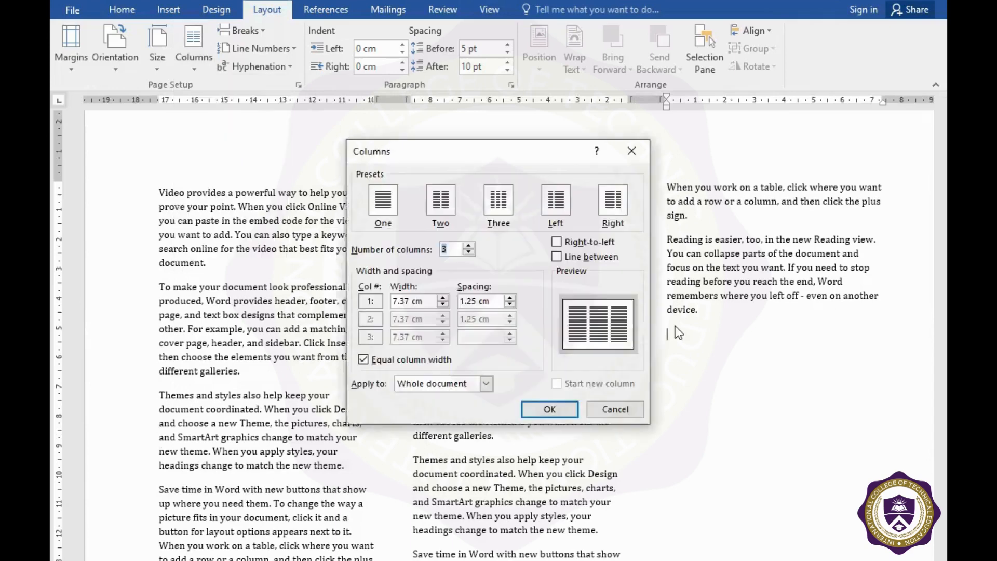
{"action": "left_click", "coordinate": [556, 257]}
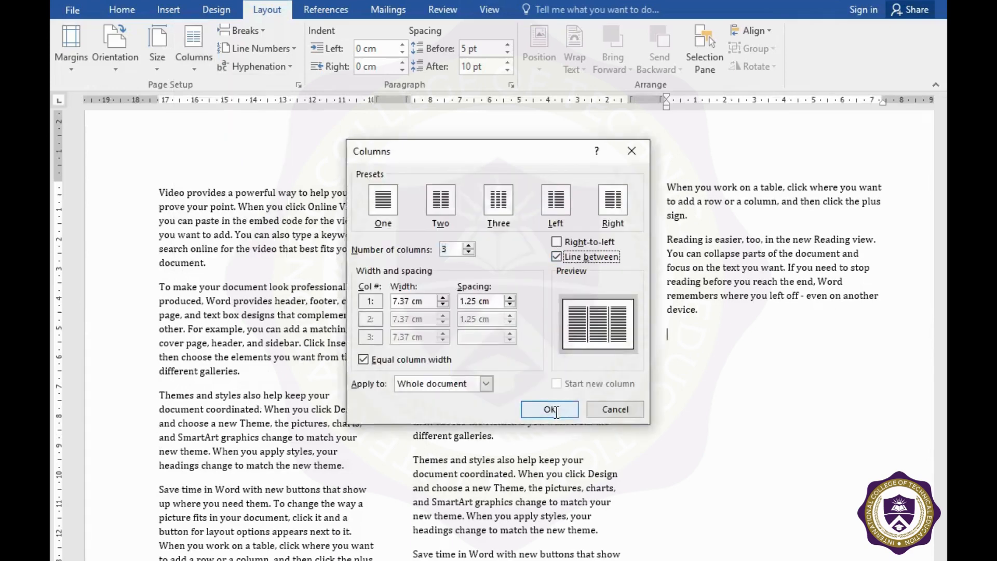
{"action": "left_click", "coordinate": [555, 411]}
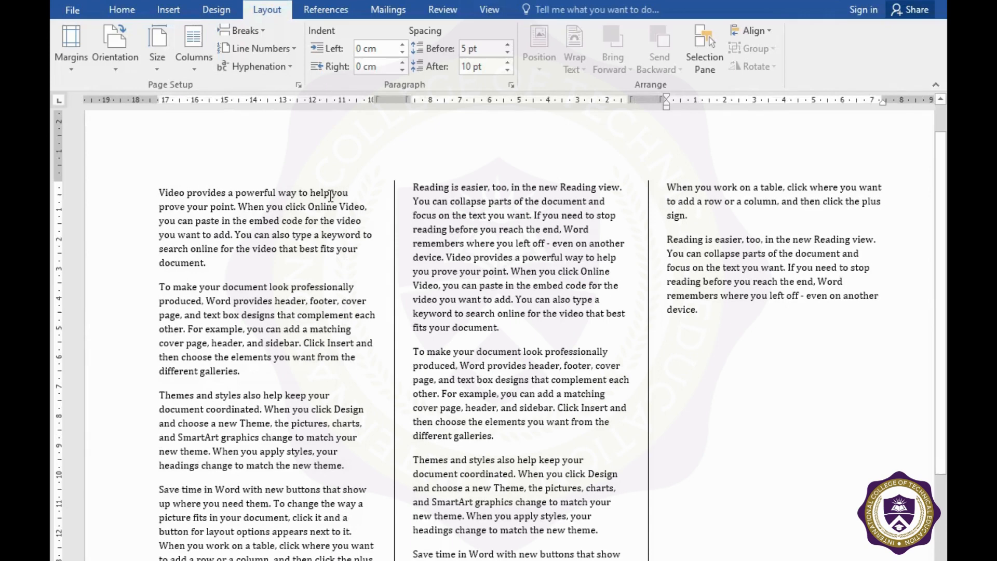
Step: Insert a column break in the first paragraph before "you want to add" so the remaining text starts in the next column
{"action": "left_click", "coordinate": [350, 193]}
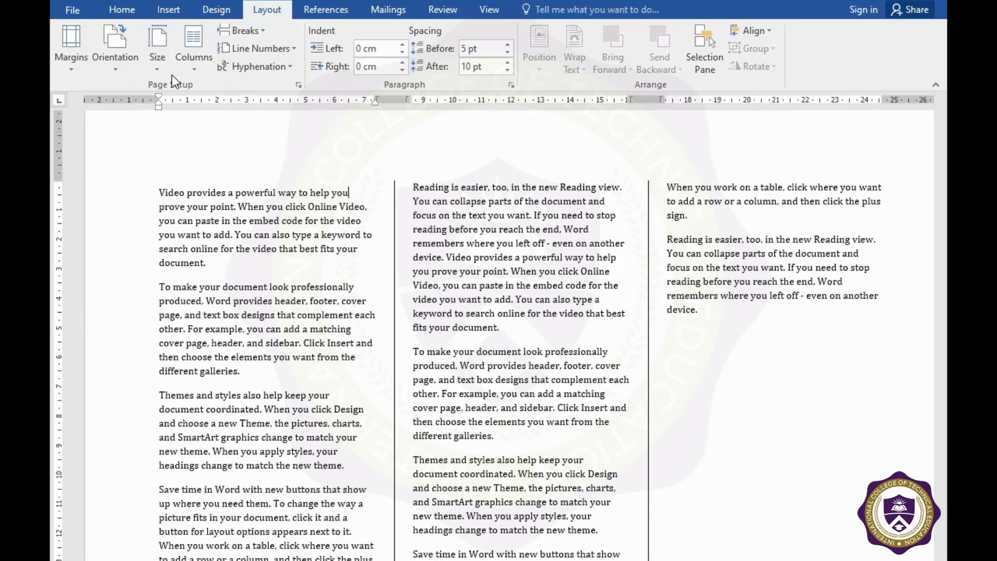
{"action": "left_click", "coordinate": [263, 29]}
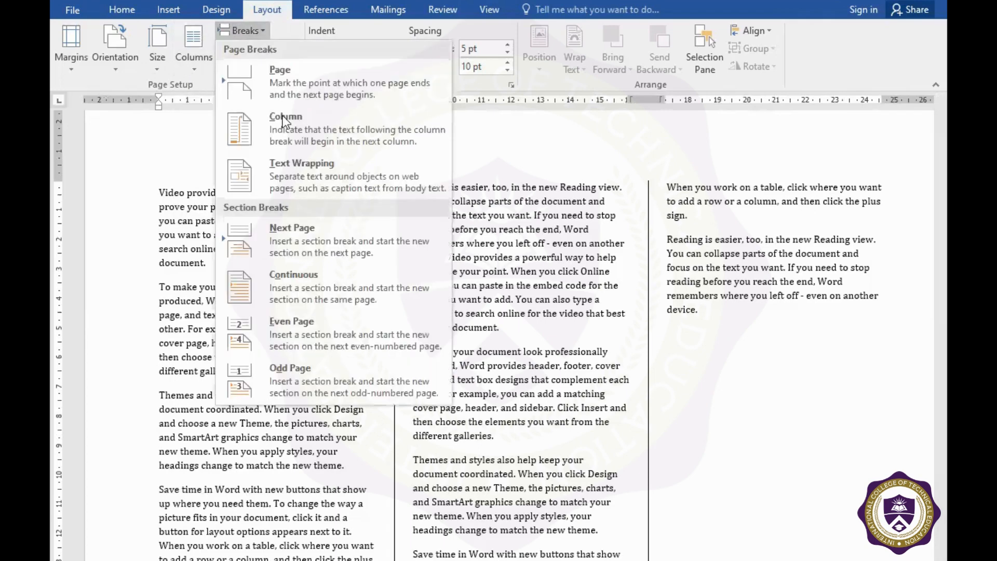
{"action": "left_click", "coordinate": [210, 289]}
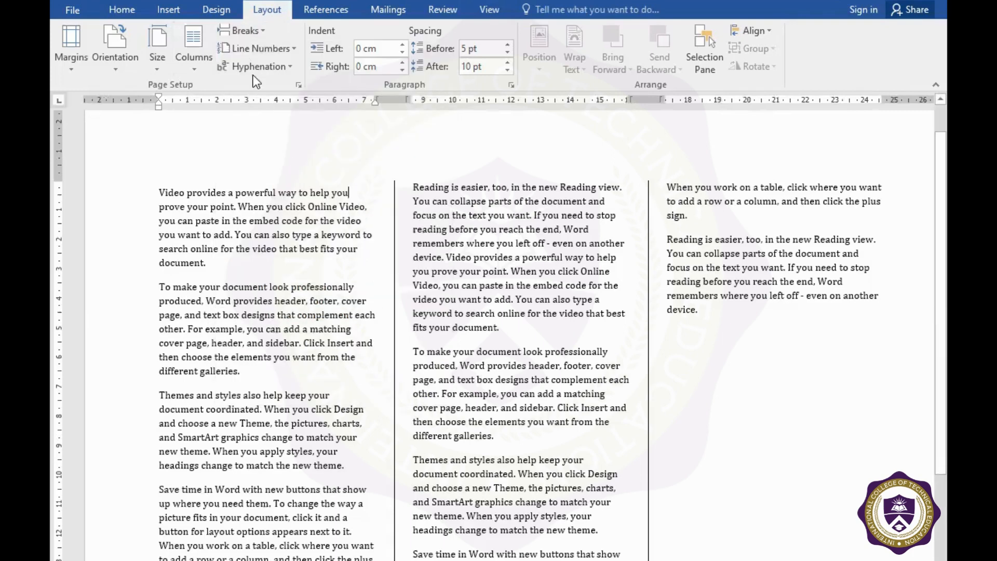
{"action": "left_click", "coordinate": [242, 30]}
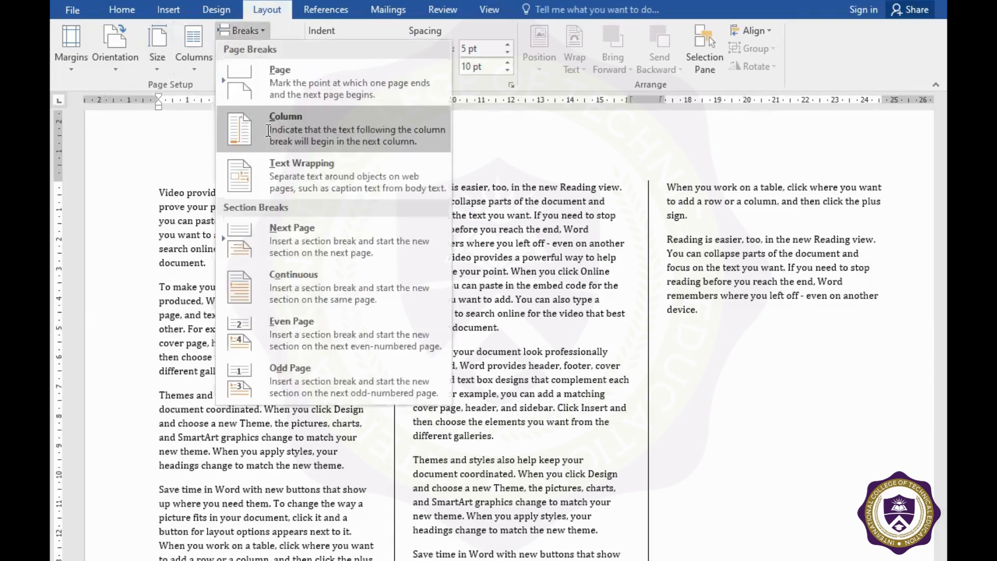
{"action": "left_click", "coordinate": [267, 129]}
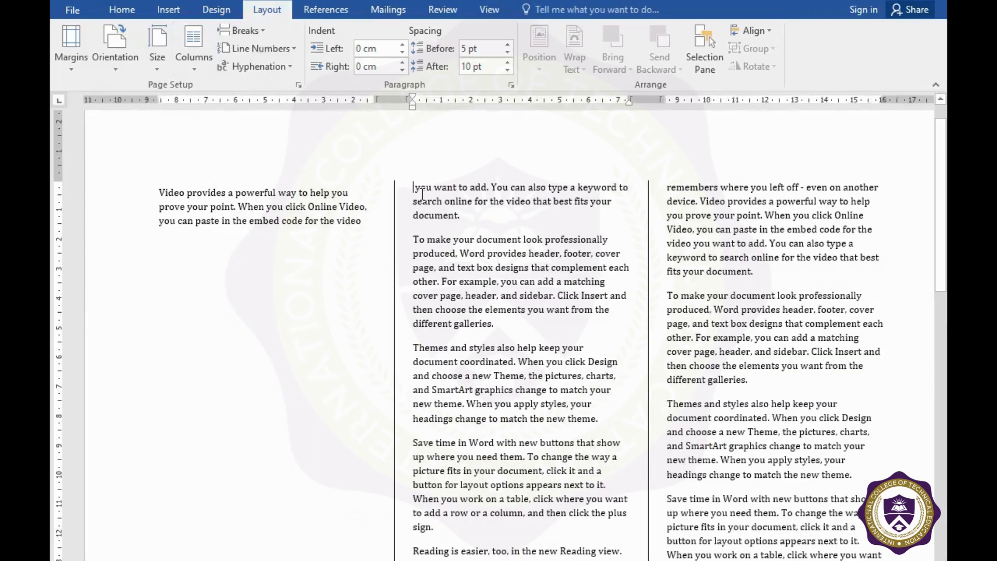
Step: Undo the column break, the column layouts and the pasted copy of the text
{"action": "key", "text": "BackSpace"}
{"action": "key", "text": "ctrl+z"}
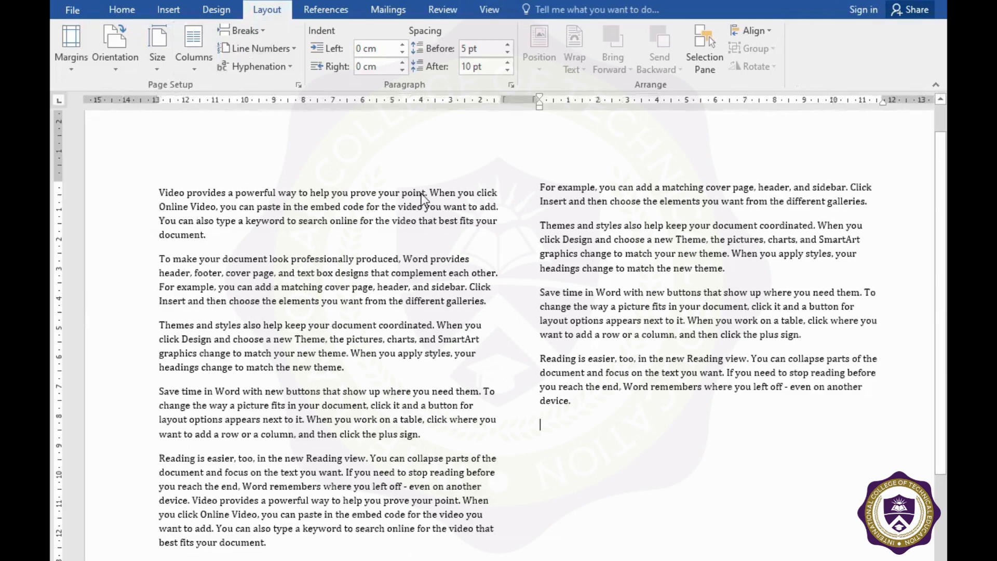
{"action": "key", "text": "ctrl+z"}
{"action": "key", "text": "ctrl+z"}
Step: Insert a page break after the end of the last paragraph and undo it
{"action": "left_click", "coordinate": [473, 366]}
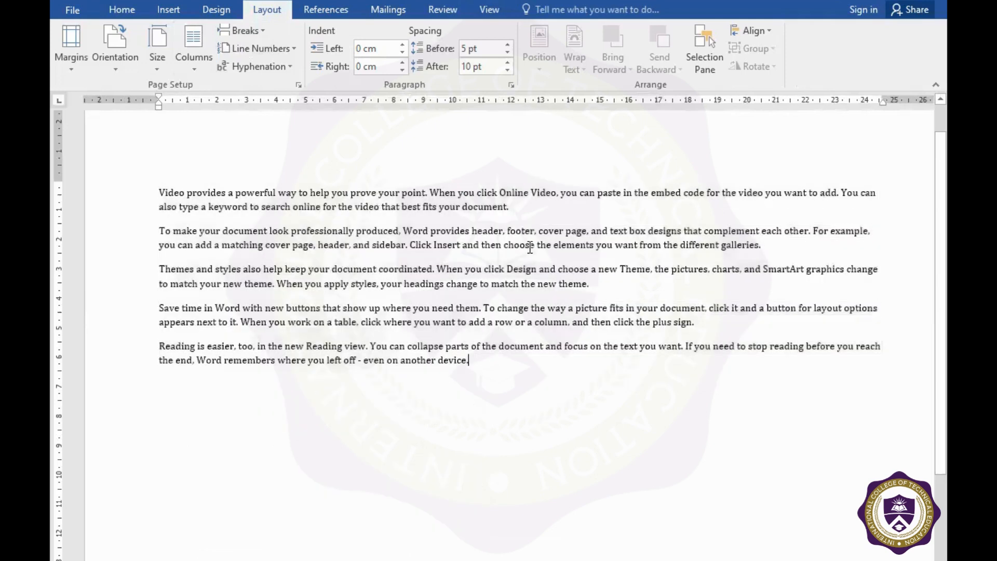
{"action": "left_click", "coordinate": [248, 33]}
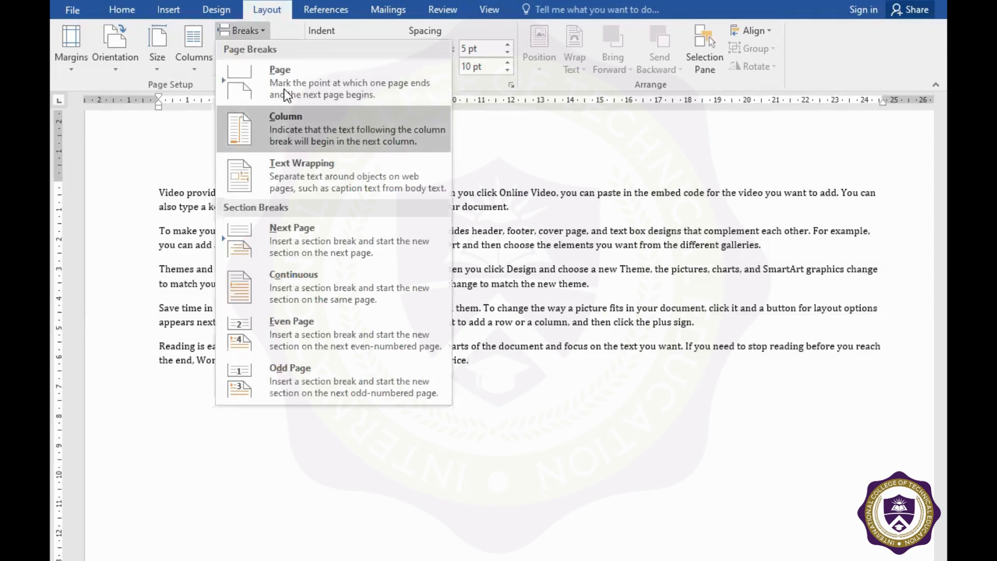
{"action": "left_click", "coordinate": [251, 115]}
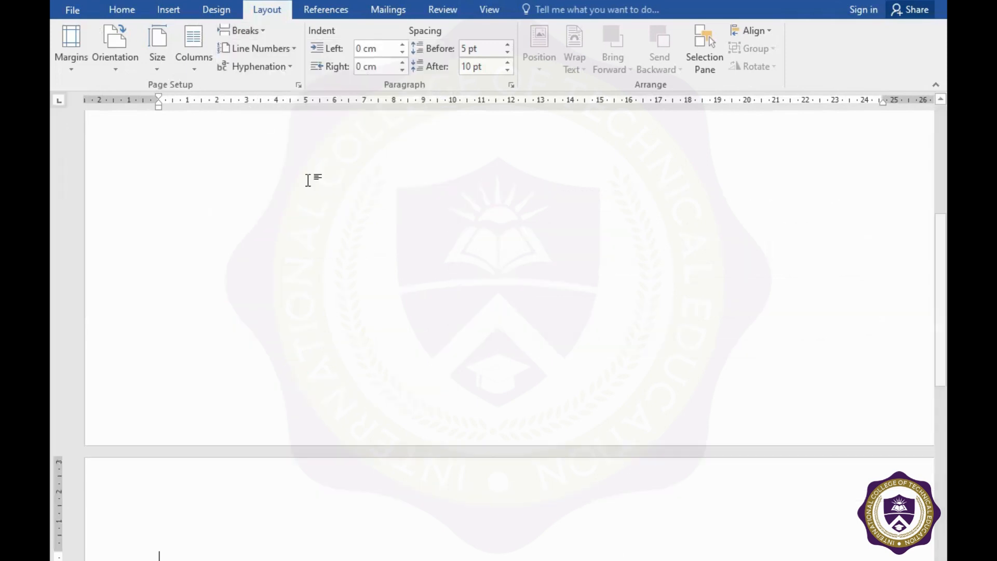
{"action": "key", "text": "ctrl+z"}
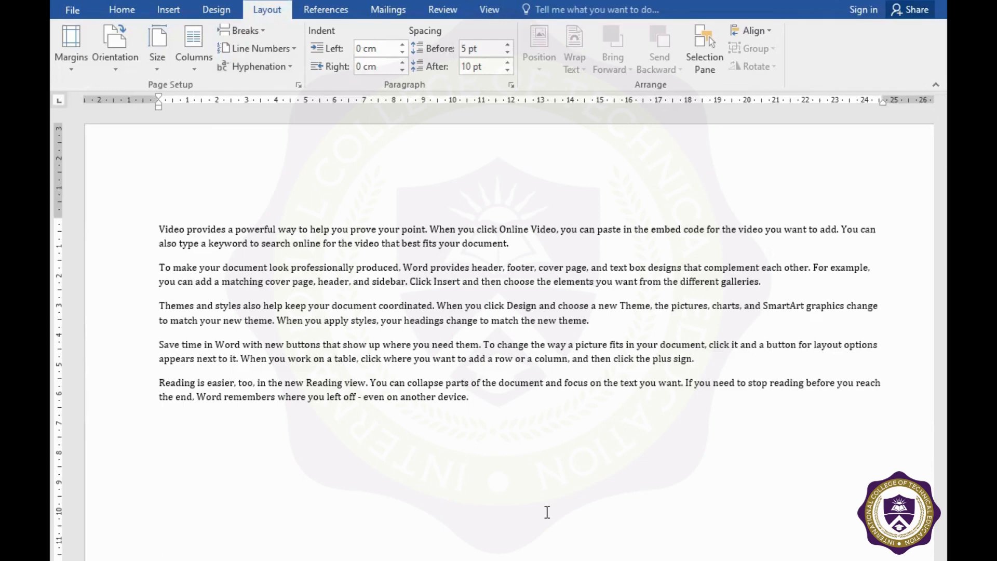
Step: Insert a Text Wrapping break in the second paragraph, just before "For example"
{"action": "left_click", "coordinate": [261, 30]}
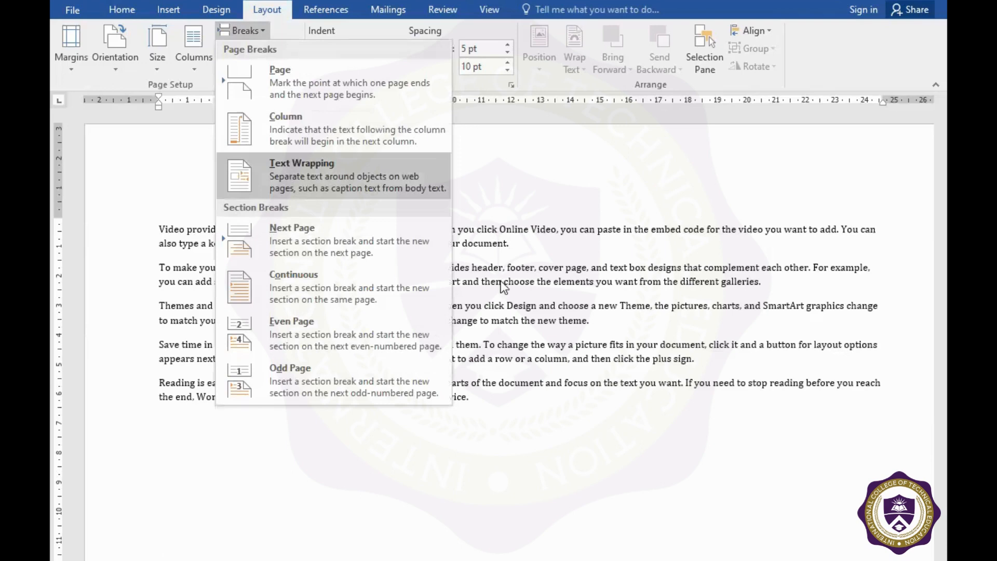
{"action": "left_click", "coordinate": [653, 299]}
{"action": "left_click", "coordinate": [811, 269]}
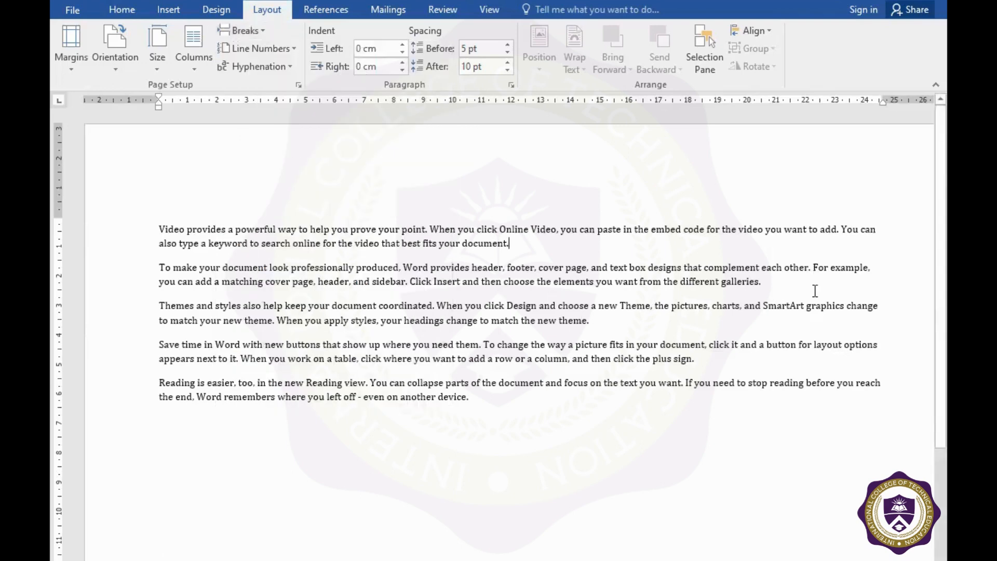
{"action": "left_click", "coordinate": [257, 34]}
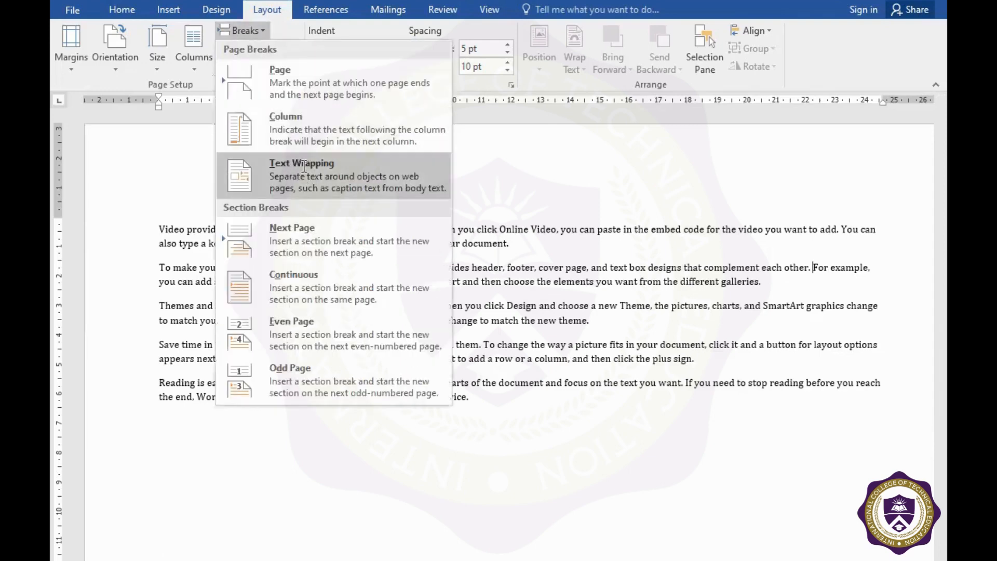
{"action": "left_click", "coordinate": [304, 166]}
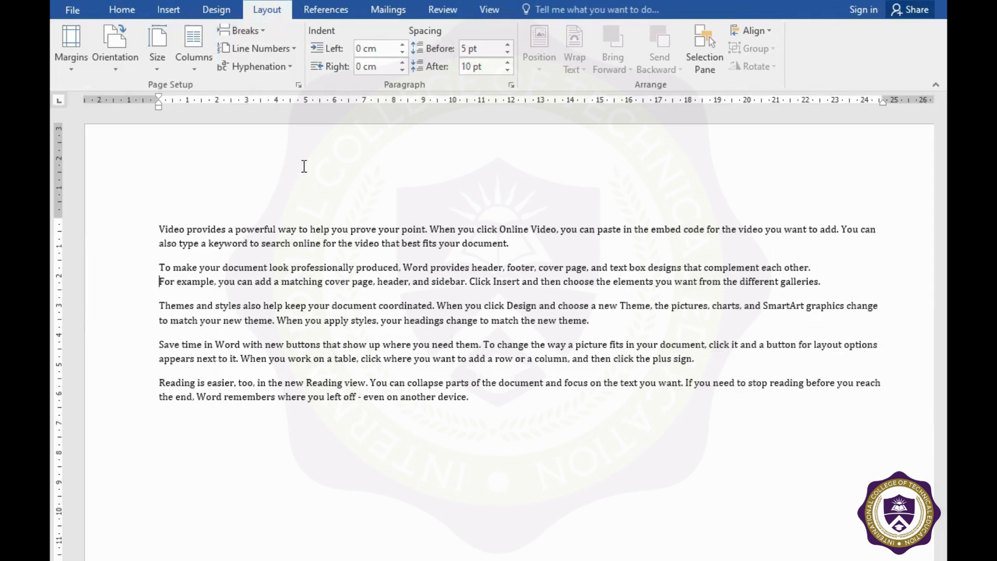
Step: Insert a Next Page section break at the end of the second paragraph and undo it
{"action": "left_click", "coordinate": [244, 31]}
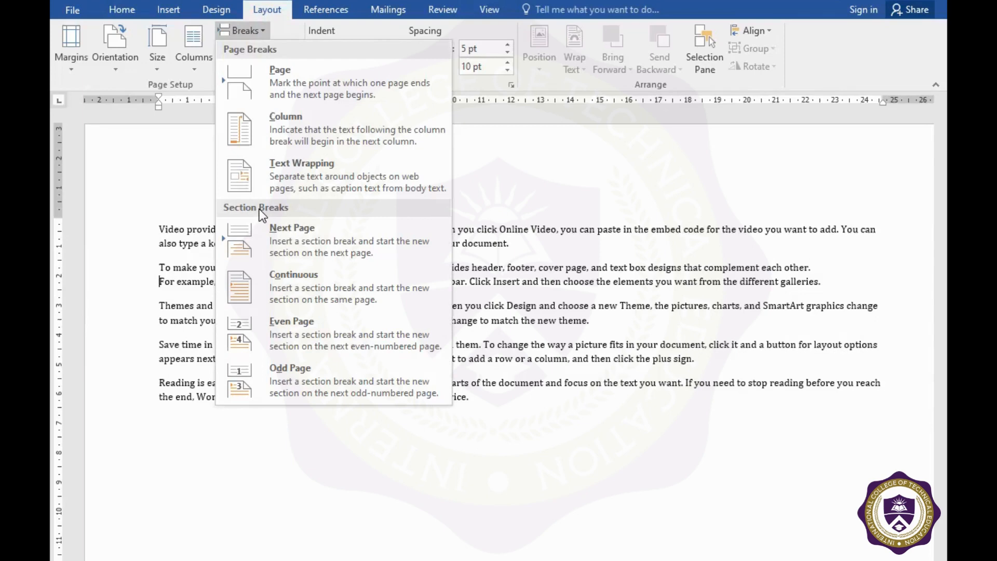
{"action": "left_click", "coordinate": [416, 280]}
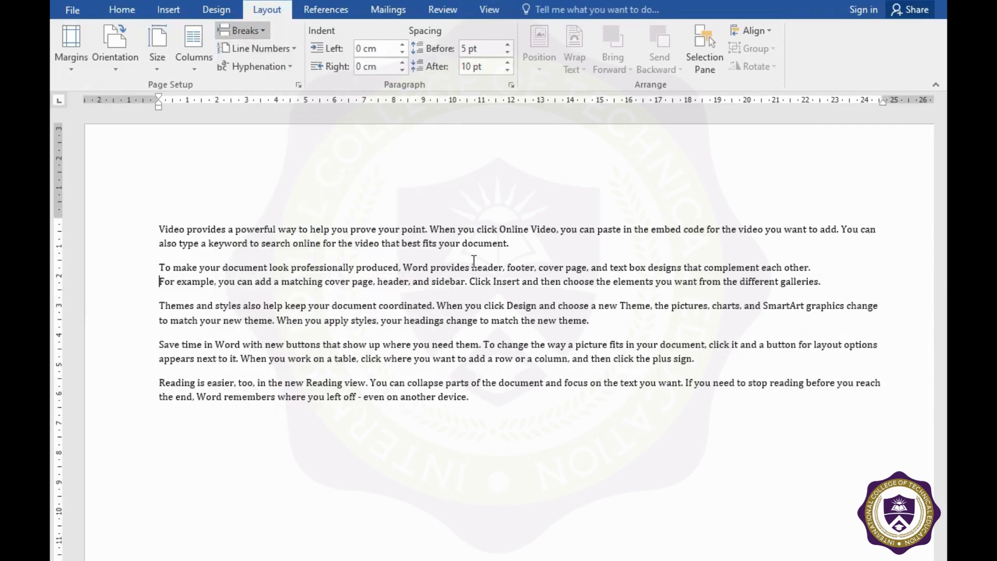
{"action": "key", "text": "BackSpace"}
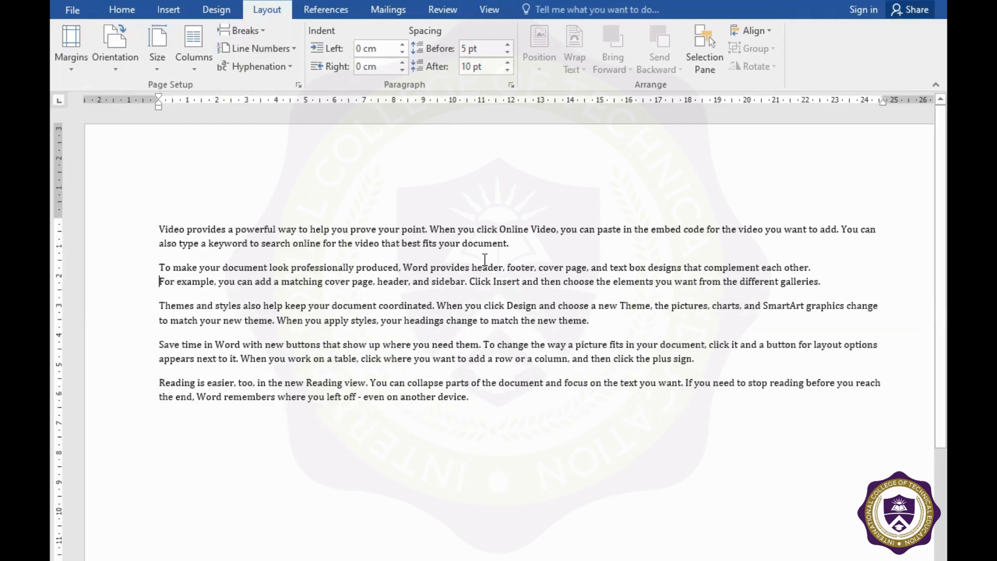
{"action": "left_click", "coordinate": [248, 32]}
{"action": "left_click", "coordinate": [292, 239]}
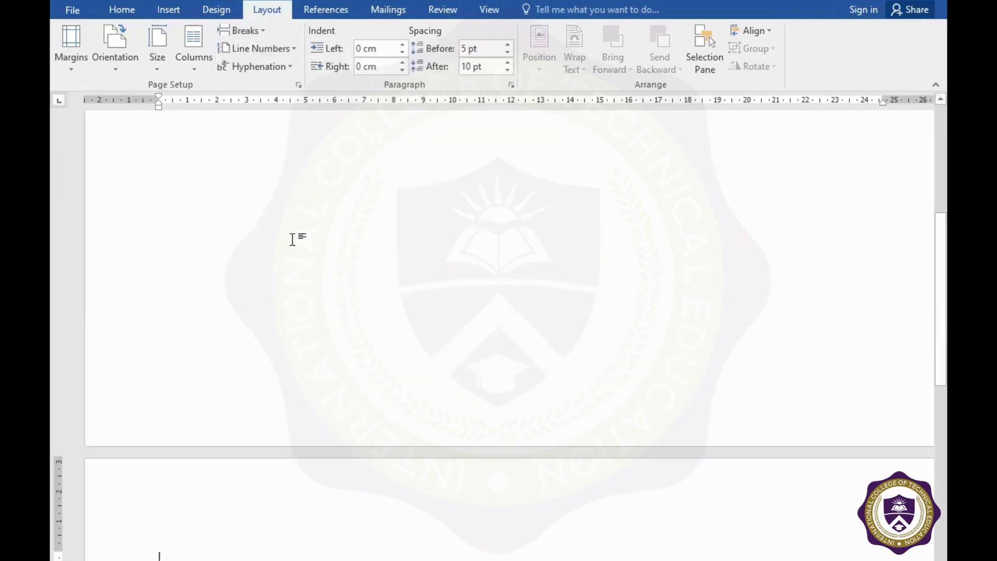
{"action": "key", "text": "ctrl+z"}
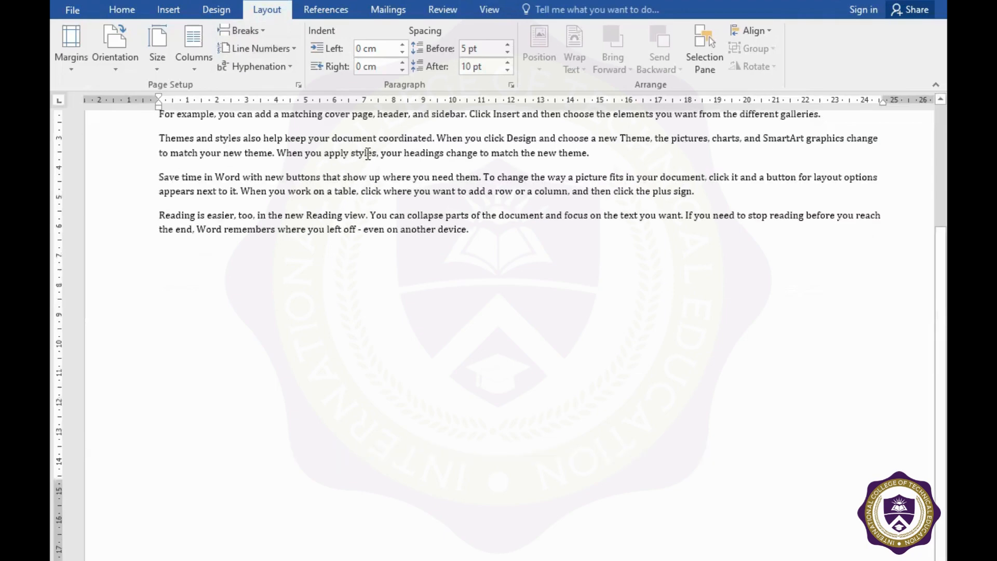
Step: Insert a Continuous section break at the end of the second paragraph and delete it along with its empty line
{"action": "left_click", "coordinate": [255, 29]}
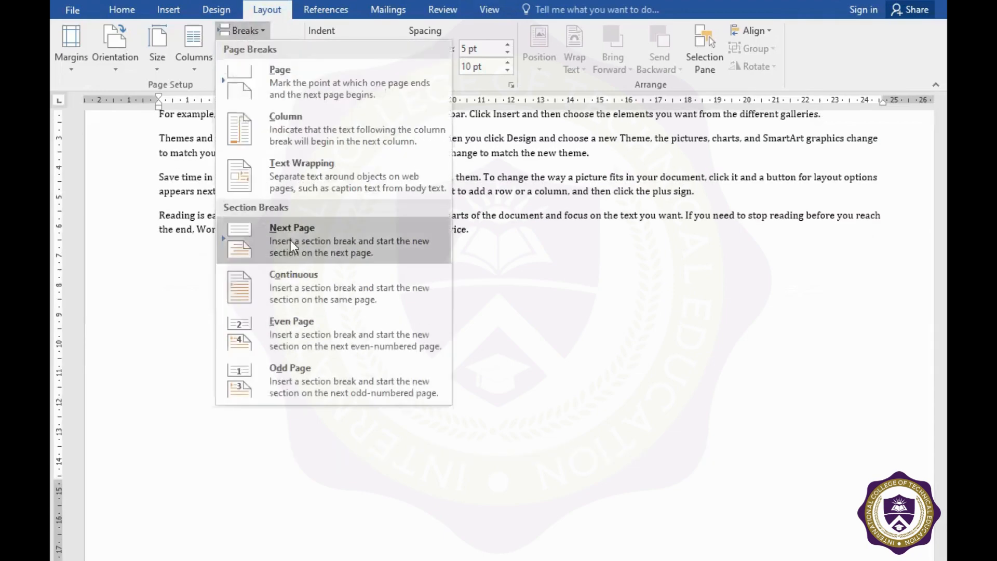
{"action": "left_click", "coordinate": [298, 291]}
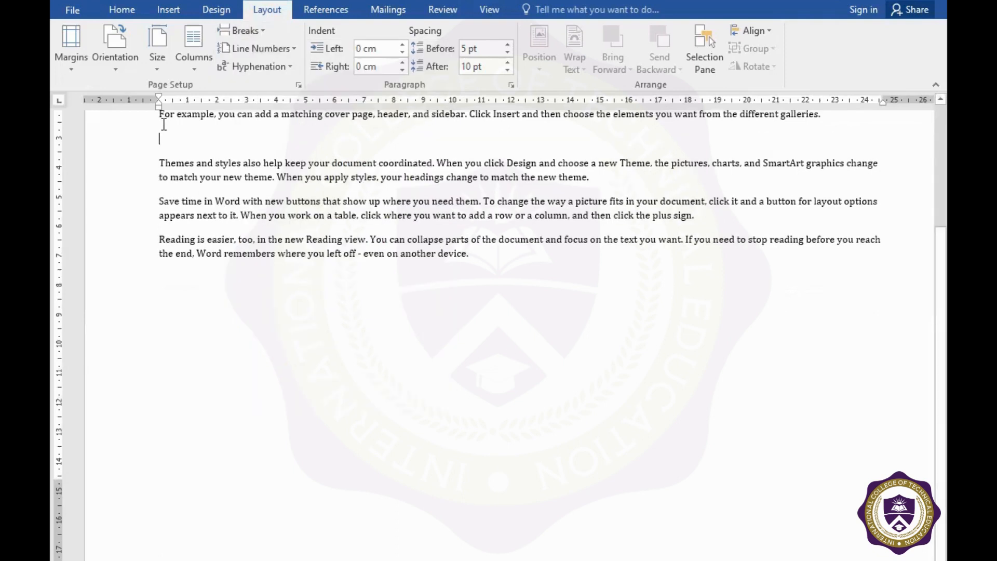
{"action": "key", "text": "BackSpace"}
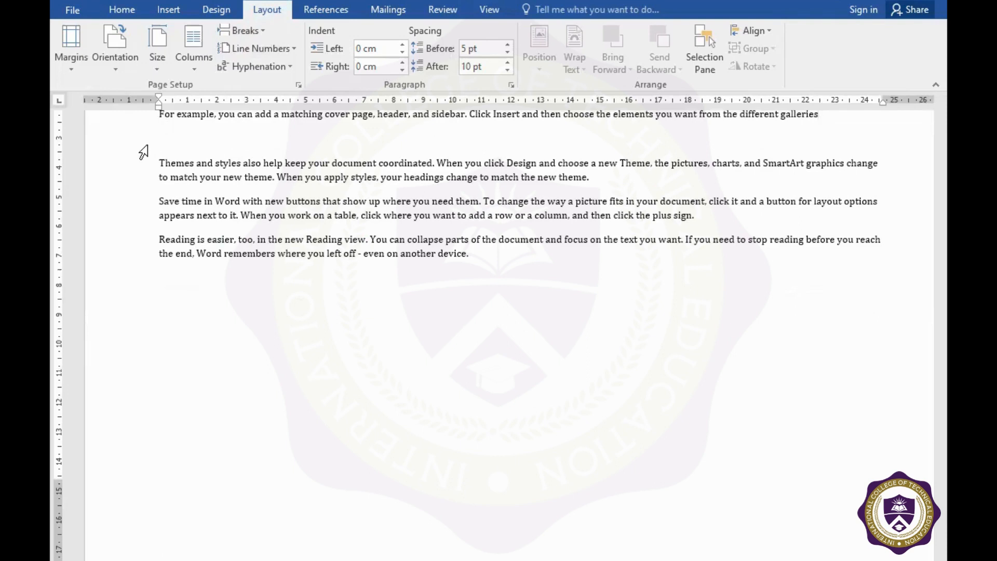
{"action": "left_click", "coordinate": [161, 147]}
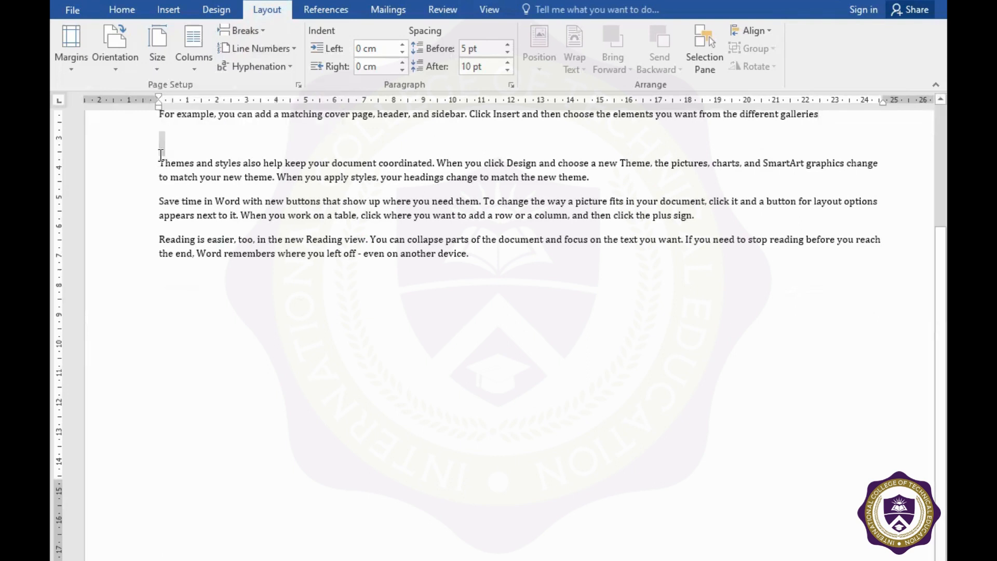
{"action": "key", "text": "Delete"}
Step: Insert an Even Page section break before the "Themes and styles" paragraph
{"action": "left_click", "coordinate": [242, 31]}
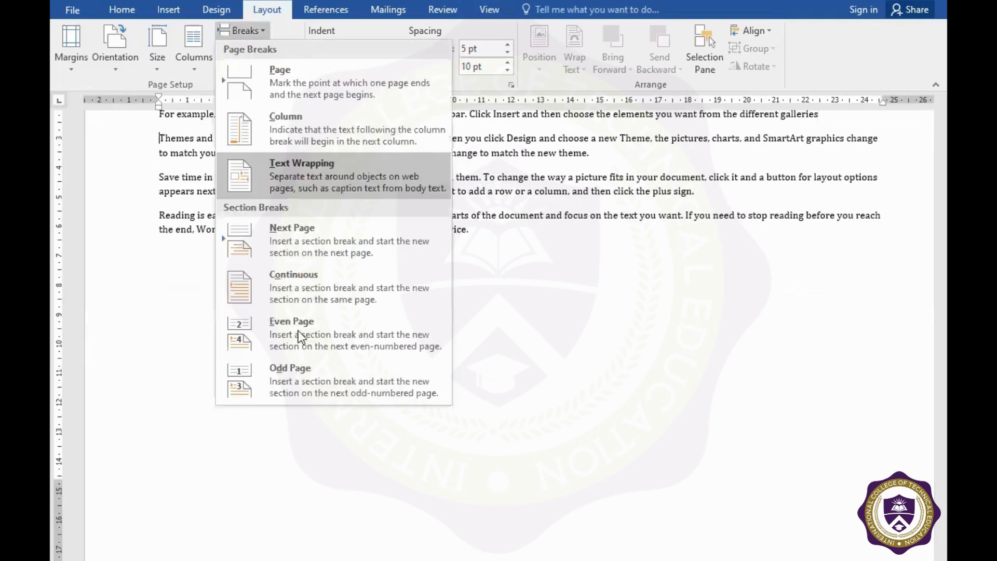
{"action": "left_click", "coordinate": [542, 218]}
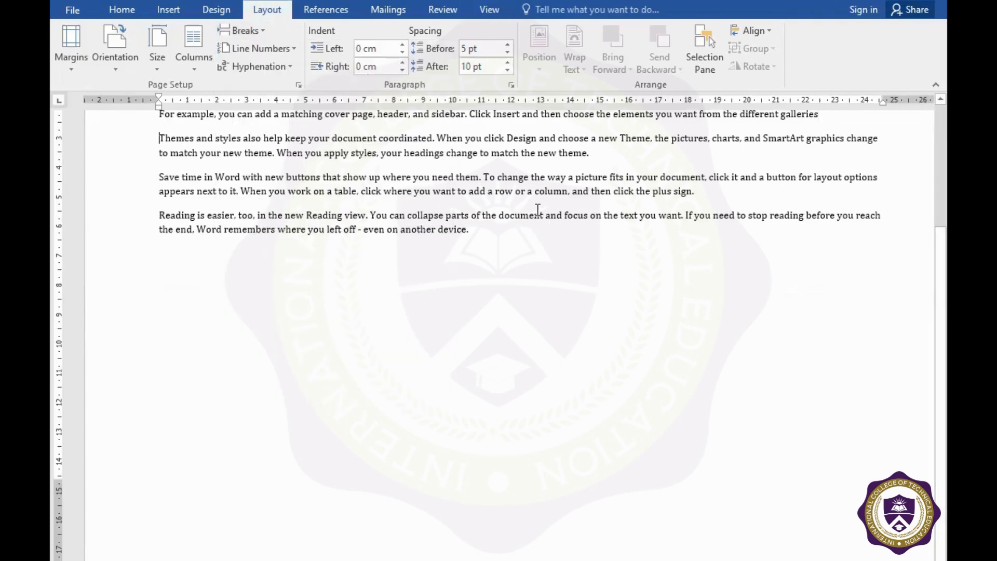
{"action": "scroll", "coordinate": [514, 228], "scroll_direction": "up", "scroll_amount": 1}
{"action": "scroll", "coordinate": [519, 225], "scroll_direction": "down", "scroll_amount": 3}
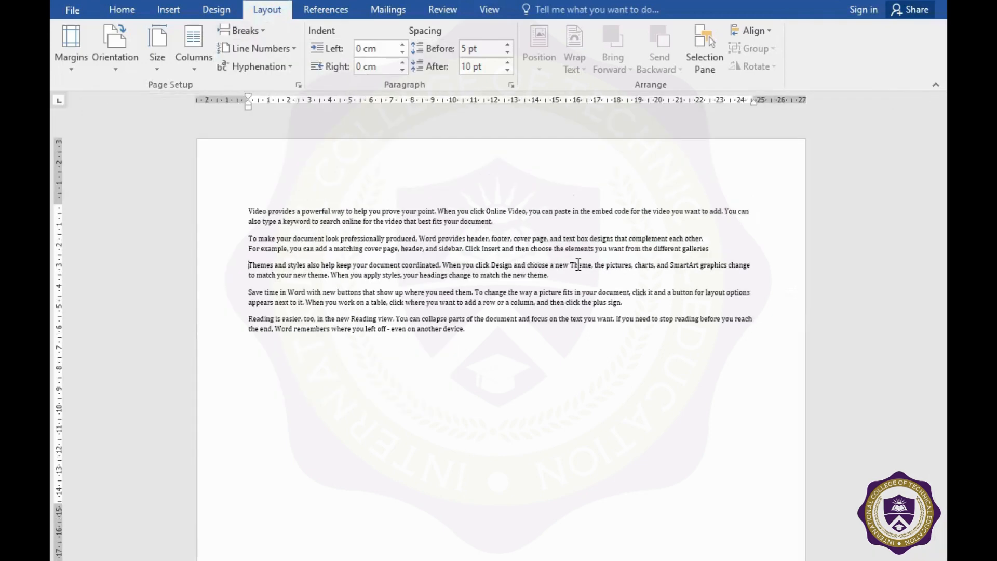
{"action": "left_click", "coordinate": [251, 31]}
{"action": "left_click", "coordinate": [315, 324]}
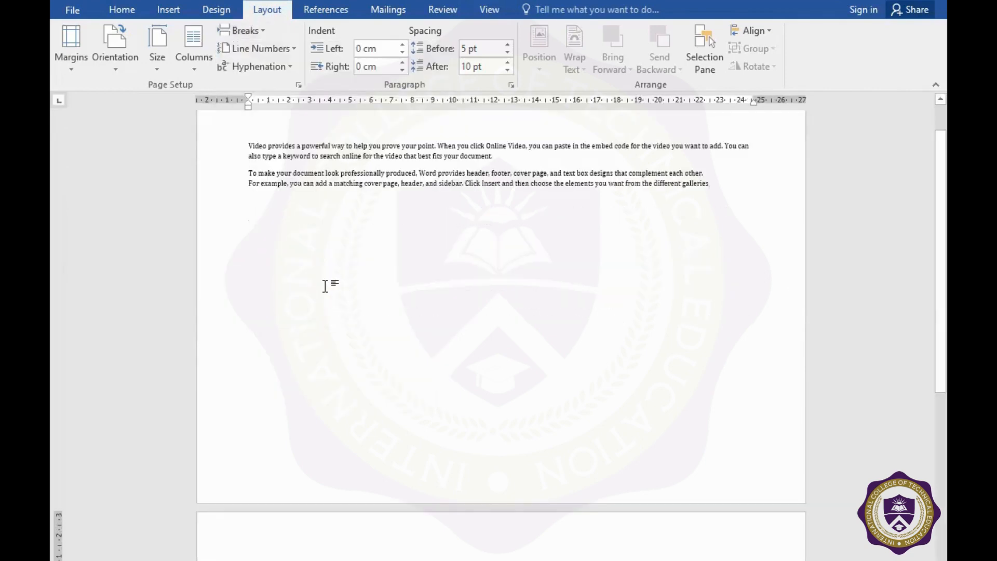
{"action": "scroll", "coordinate": [165, 493], "scroll_direction": "down", "scroll_amount": 4}
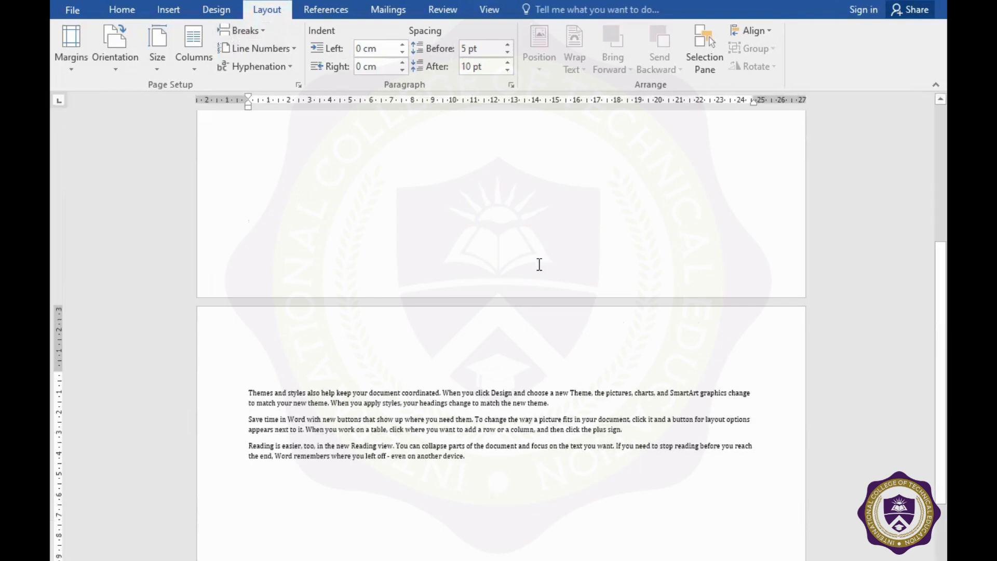
Step: Insert another Even Page section break at the end of the "Save time in Word" paragraph
{"action": "left_click", "coordinate": [257, 30]}
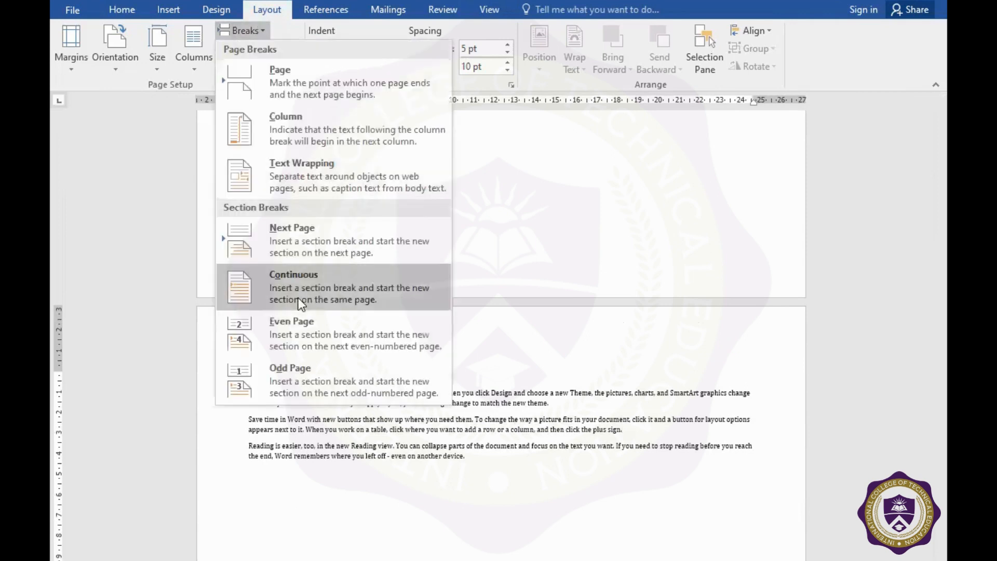
{"action": "left_click", "coordinate": [300, 325]}
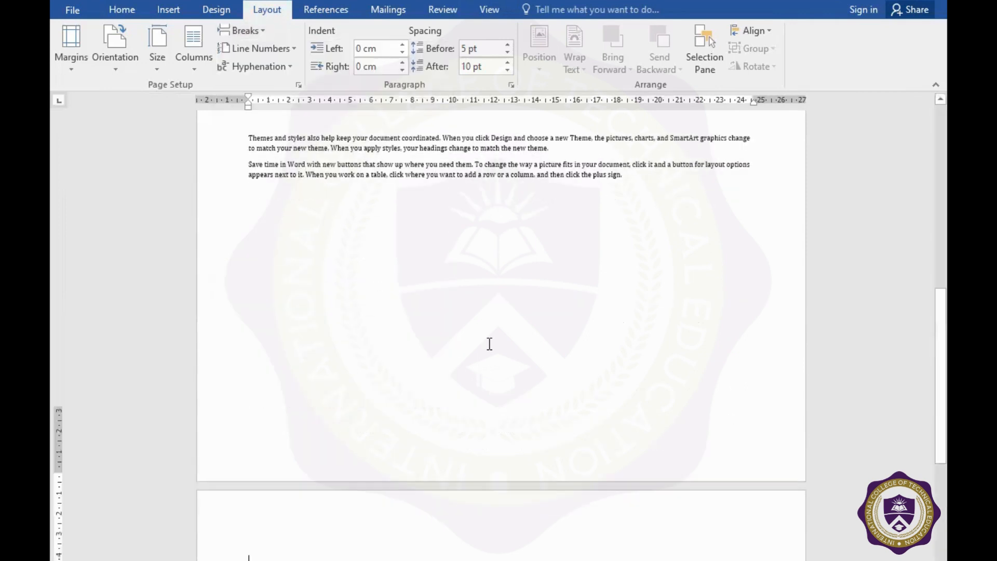
Step: Examine how the section breaks distribute the text over the document's pages
{"action": "scroll", "coordinate": [489, 346], "scroll_direction": "up", "scroll_amount": 1}
{"action": "scroll", "coordinate": [488, 349], "scroll_direction": "up", "scroll_amount": 1}
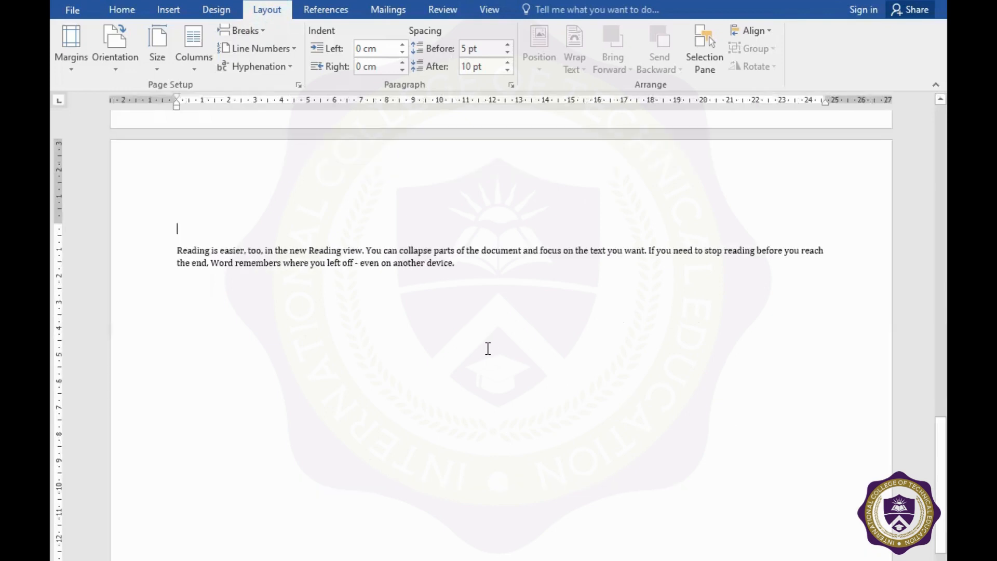
{"action": "scroll", "coordinate": [488, 355], "scroll_direction": "up", "scroll_amount": 1}
{"action": "scroll", "coordinate": [488, 355], "scroll_direction": "down", "scroll_amount": 3}
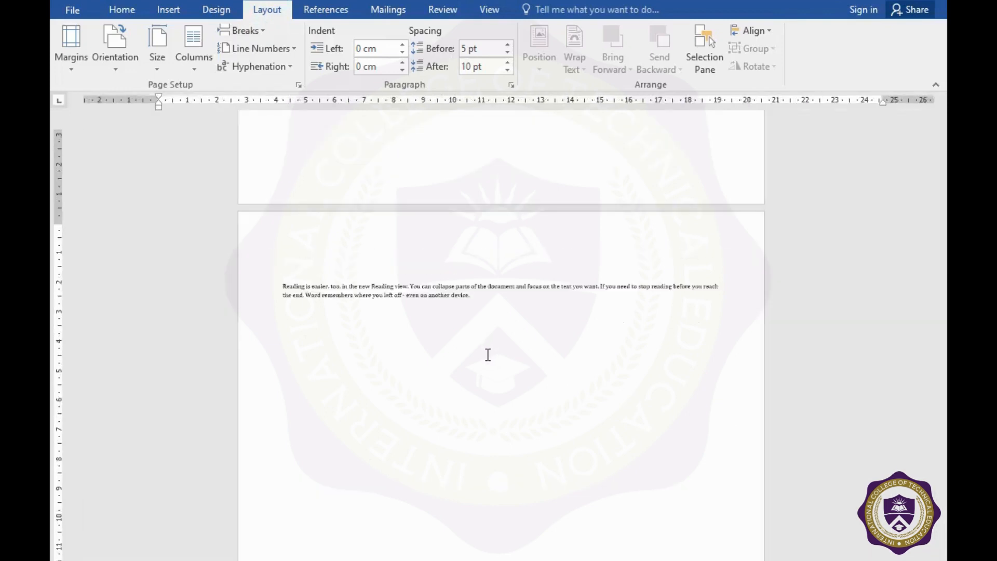
{"action": "scroll", "coordinate": [488, 354], "scroll_direction": "down", "scroll_amount": 3}
{"action": "scroll", "coordinate": [488, 354], "scroll_direction": "down", "scroll_amount": 2}
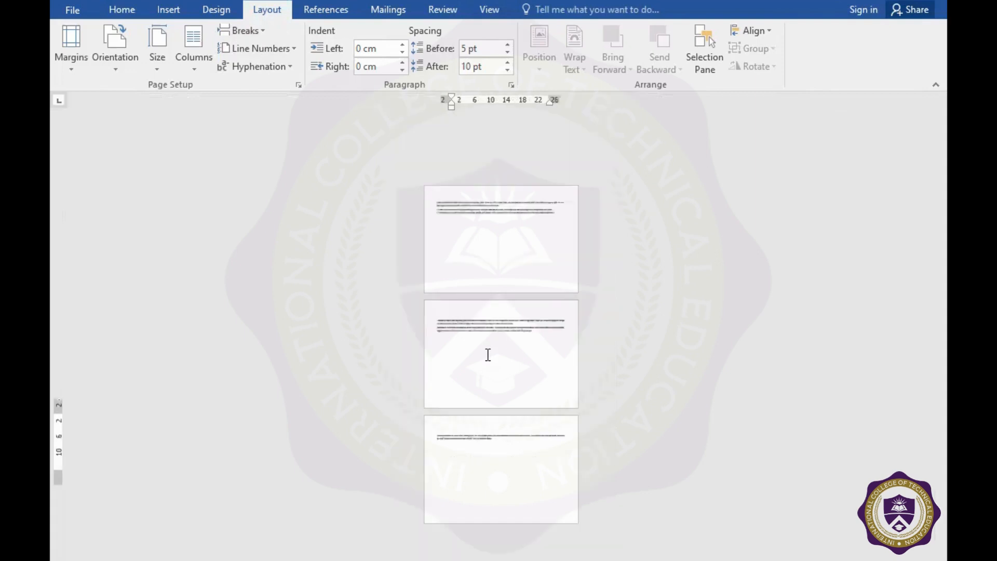
{"action": "scroll", "coordinate": [488, 355], "scroll_direction": "up", "scroll_amount": 5}
{"action": "scroll", "coordinate": [488, 354], "scroll_direction": "up", "scroll_amount": 3}
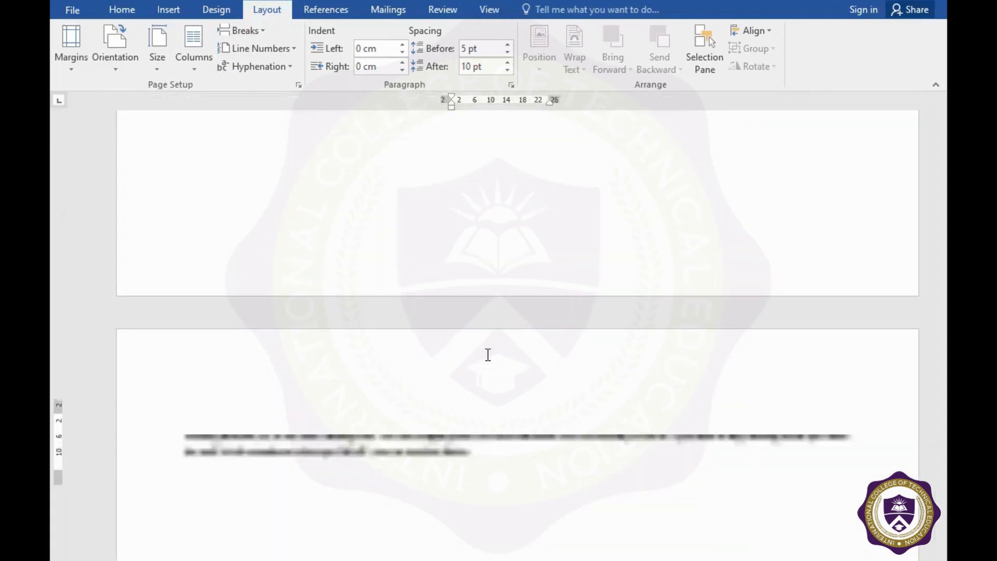
{"action": "scroll", "coordinate": [423, 460], "scroll_direction": "down", "scroll_amount": 5}
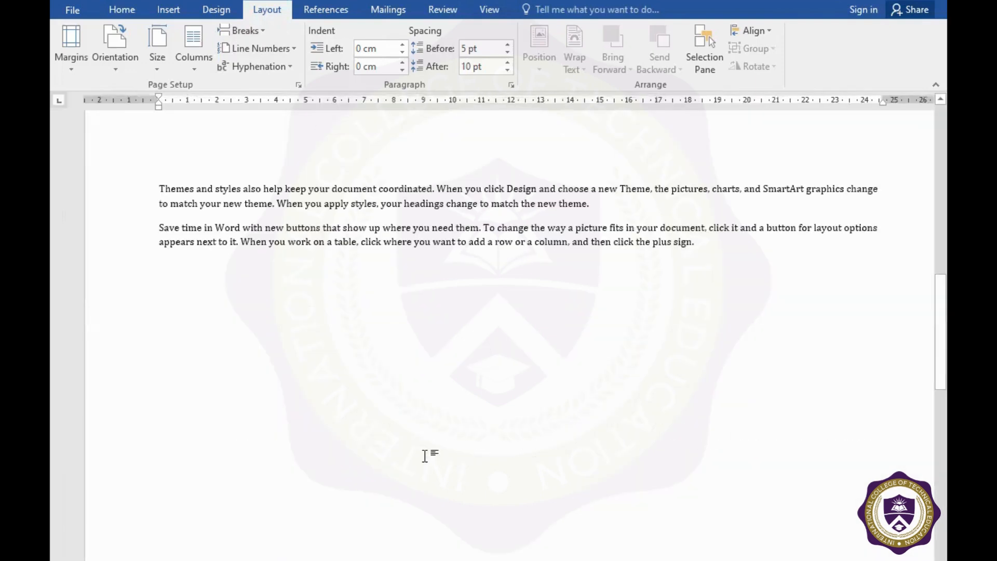
Step: Insert an Odd Page section break at the end of the "Reading is easier" paragraph
{"action": "scroll", "coordinate": [497, 381], "scroll_direction": "up", "scroll_amount": 10}
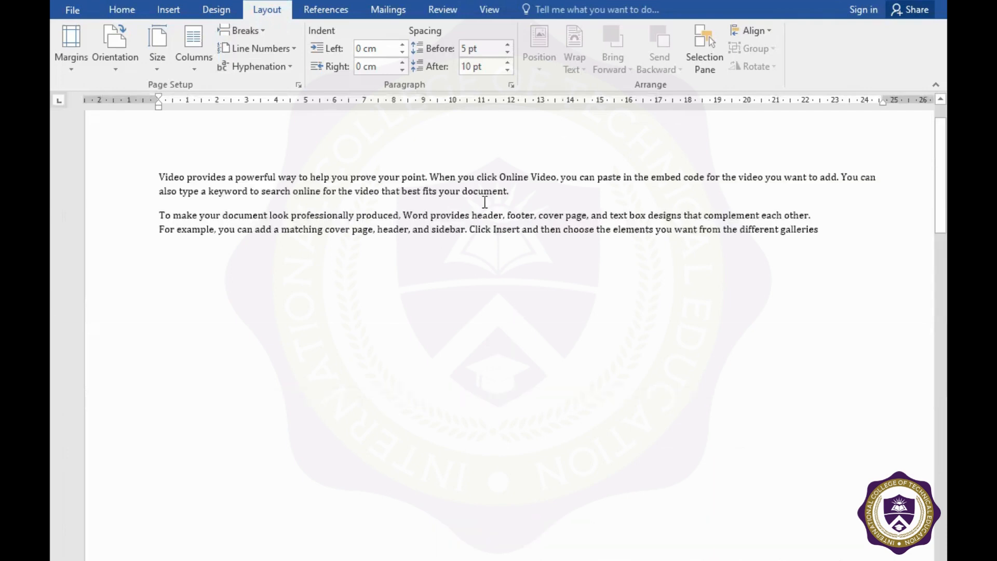
{"action": "scroll", "coordinate": [500, 332], "scroll_direction": "down", "scroll_amount": 5}
{"action": "scroll", "coordinate": [501, 329], "scroll_direction": "down", "scroll_amount": 3}
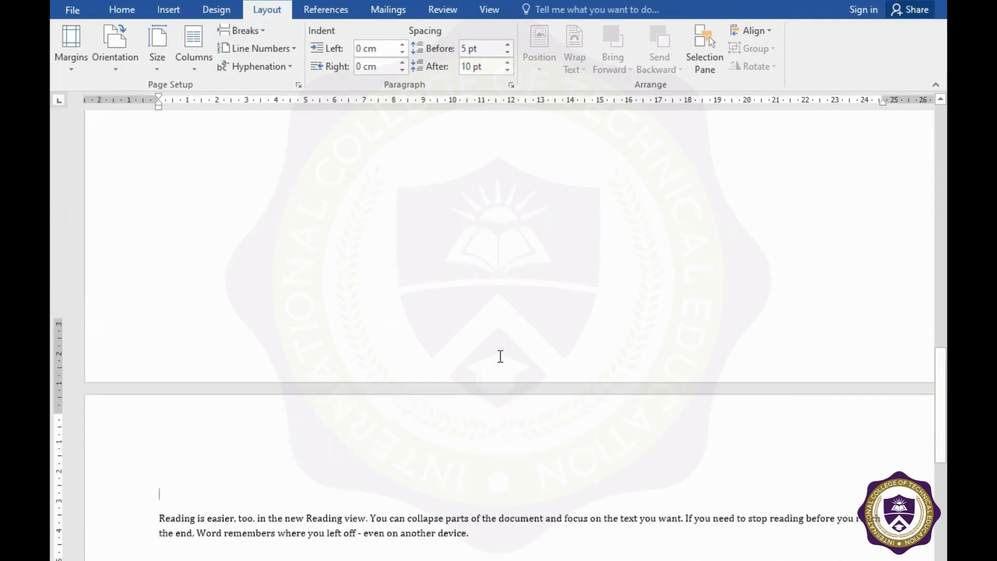
{"action": "scroll", "coordinate": [501, 328], "scroll_direction": "down", "scroll_amount": 3}
{"action": "left_click", "coordinate": [501, 328]}
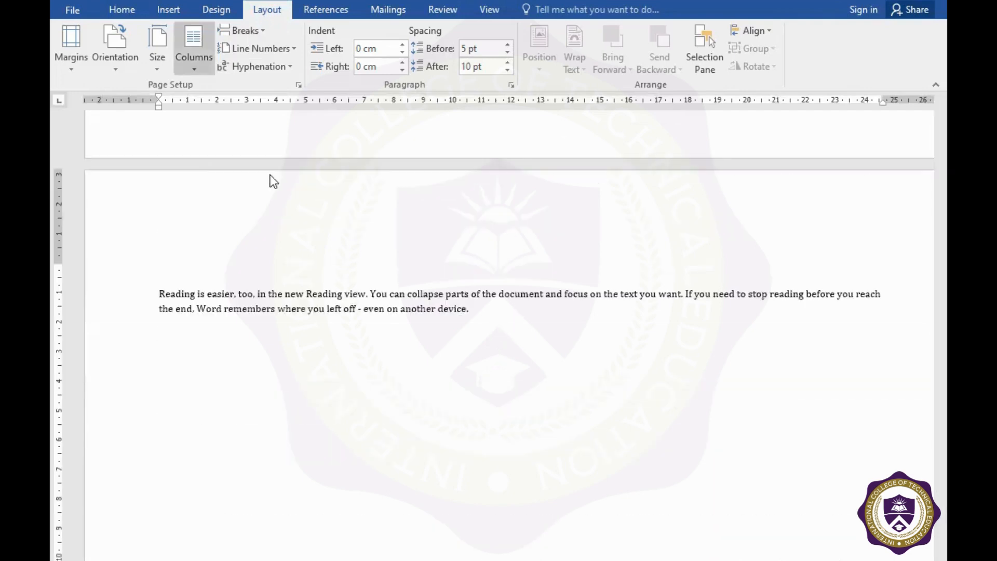
{"action": "left_click", "coordinate": [242, 30]}
{"action": "left_click", "coordinate": [290, 366]}
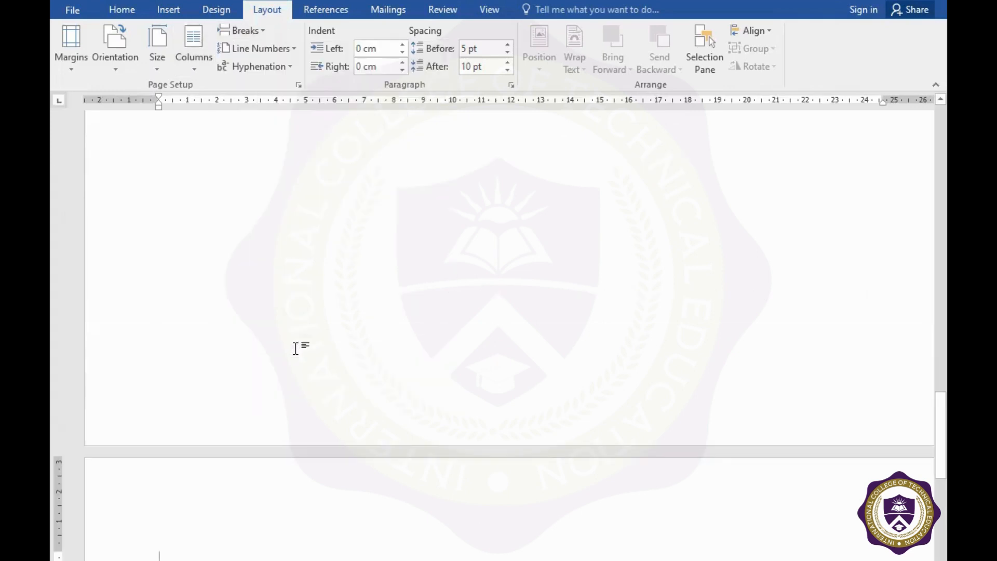
{"action": "scroll", "coordinate": [311, 254], "scroll_direction": "down", "scroll_amount": 5}
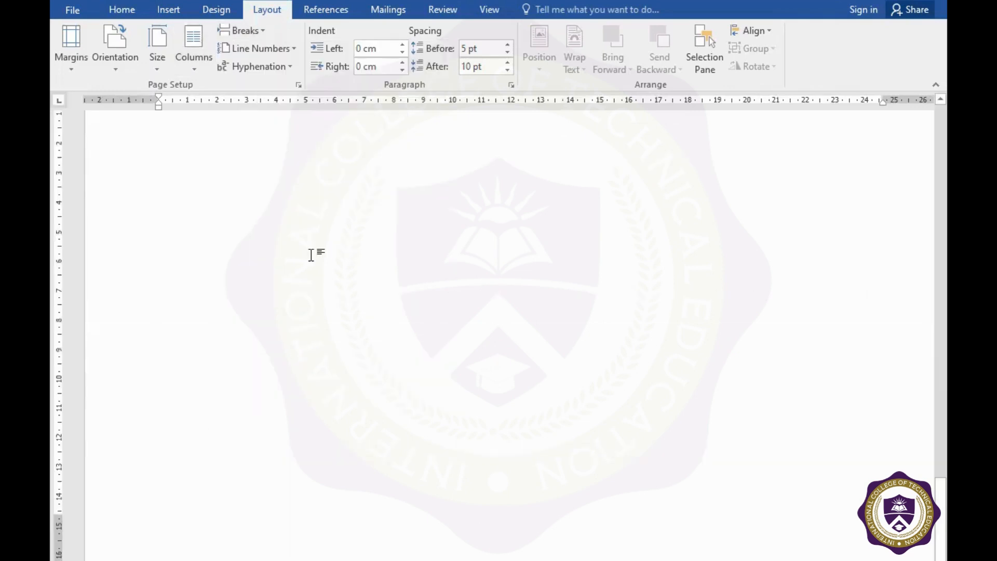
{"action": "scroll", "coordinate": [311, 255], "scroll_direction": "up", "scroll_amount": 2}
Step: Paste the five sample paragraphs, from "Video provides" to "Reading is easier", on the page after the new break
{"action": "type", "text": "=r"}
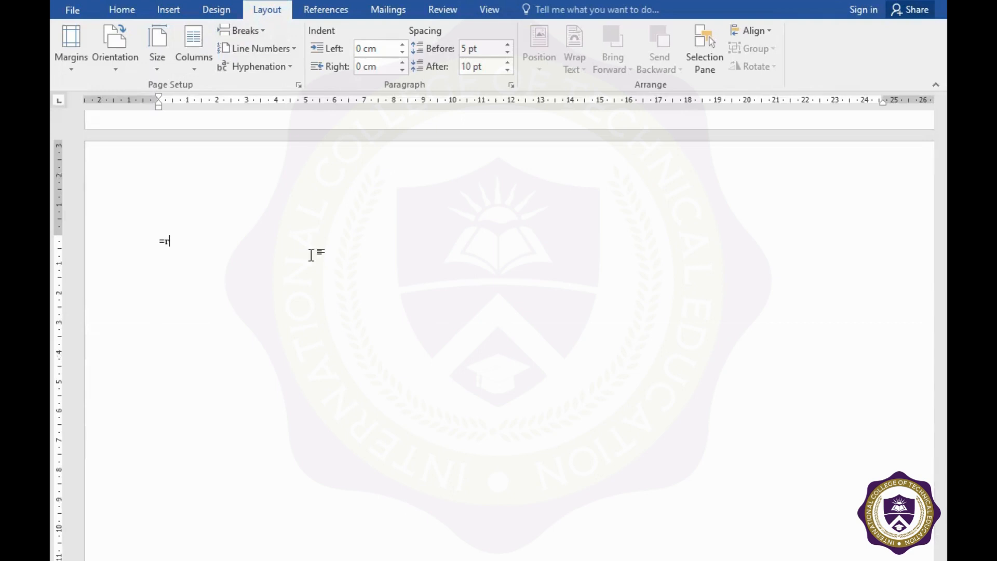
{"action": "key", "text": "BackSpace"}
{"action": "type", "text": "Video provides a powerful way to help you prove your point. When you click Online Video, you can paste in the embed code for the video you want to add. You can also type a keyword to search online for the video that best fits your document. To make your document look professionally produced, Word provides header, footer, cover page, and text box designs that complement each other. For example, you can add a matching cover page, header, and sidebar. Click Insert and then choose the elements you want from the different galleries. Themes and styles also help keep your document coordinated. When you click Design and choose a new Theme, the pictures, charts, and SmartArt graphics change to match your new theme. When you apply styles, your headings change to match the new theme. Save time in Word with new buttons that show up where you need them. To change the way a picture fits in your document, click it and a button for layout options appears next to it. When you work on a table, click where you want to add a row or a column, and then click the plus sign. Reading is easier, too, in the new Reading view. You can collapse parts of the document and focus on the text you want. If you need to stop reading before you reach the end, Word remembers where you left off - even on another device."}
Step: Insert an Odd Page section break at the end of the pasted "Themes and styles" paragraph
{"action": "left_click", "coordinate": [597, 336]}
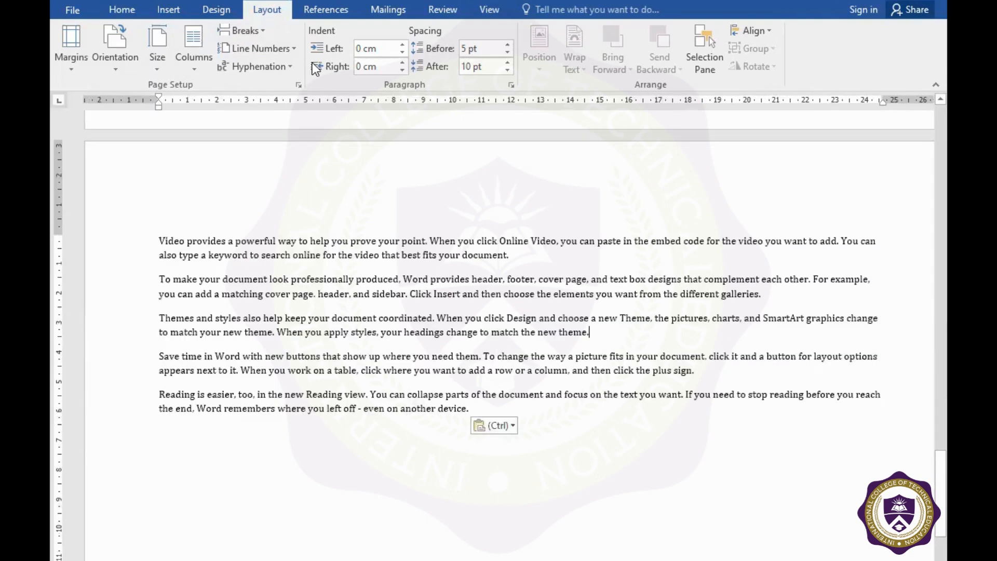
{"action": "left_click", "coordinate": [242, 30]}
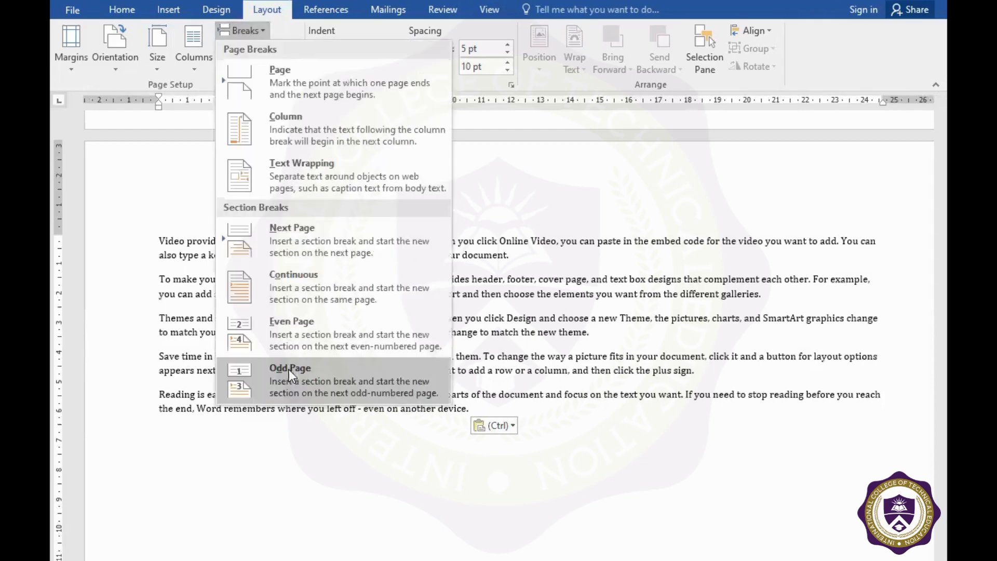
{"action": "left_click", "coordinate": [289, 369]}
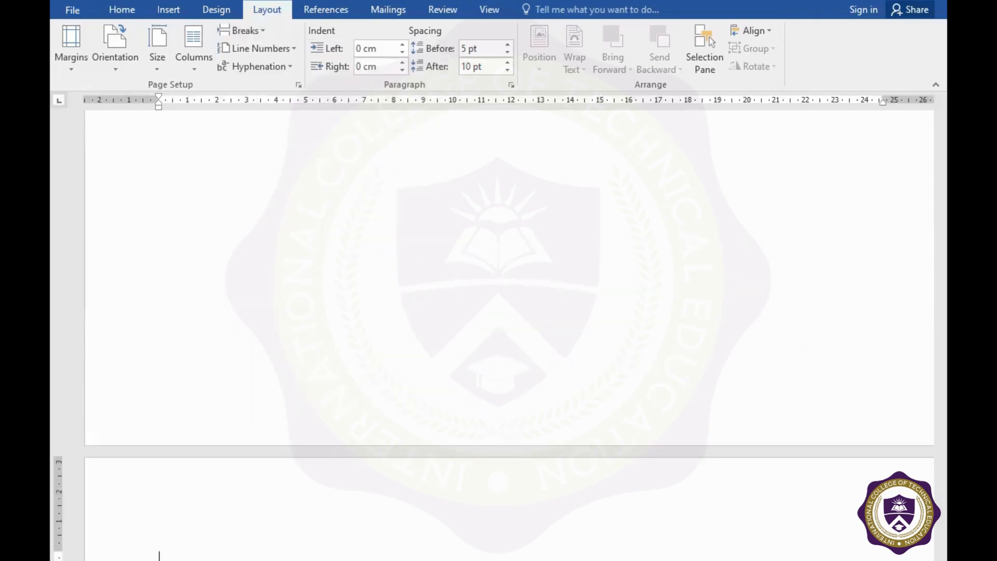
Step: Examine all the document's pages at once to see how the Odd Page section breaks distribute the text
{"action": "scroll", "coordinate": [386, 425], "scroll_direction": "down", "scroll_amount": 3}
{"action": "scroll", "coordinate": [386, 424], "scroll_direction": "down", "scroll_amount": 3}
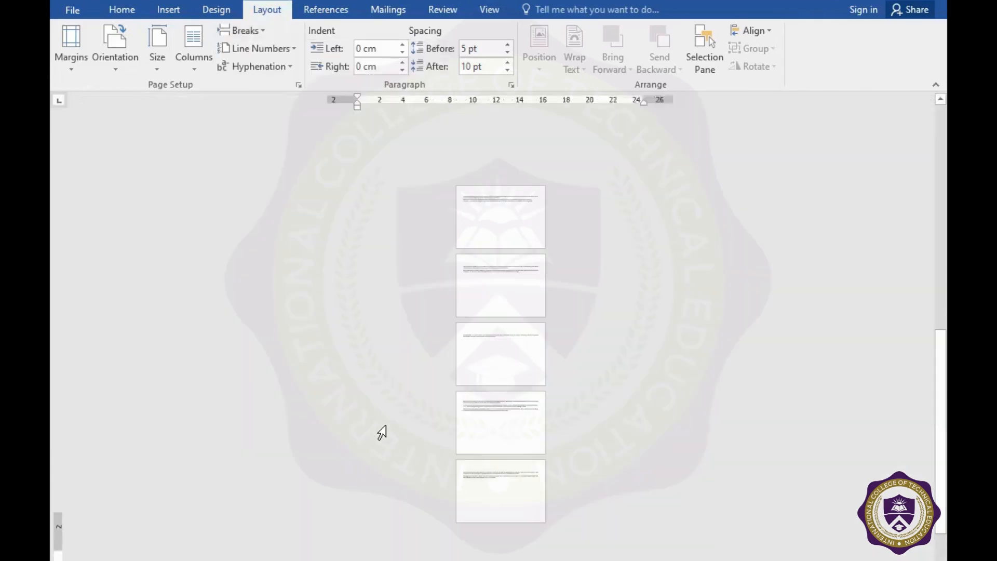
{"action": "left_click", "coordinate": [487, 286]}
{"action": "left_click", "coordinate": [493, 420]}
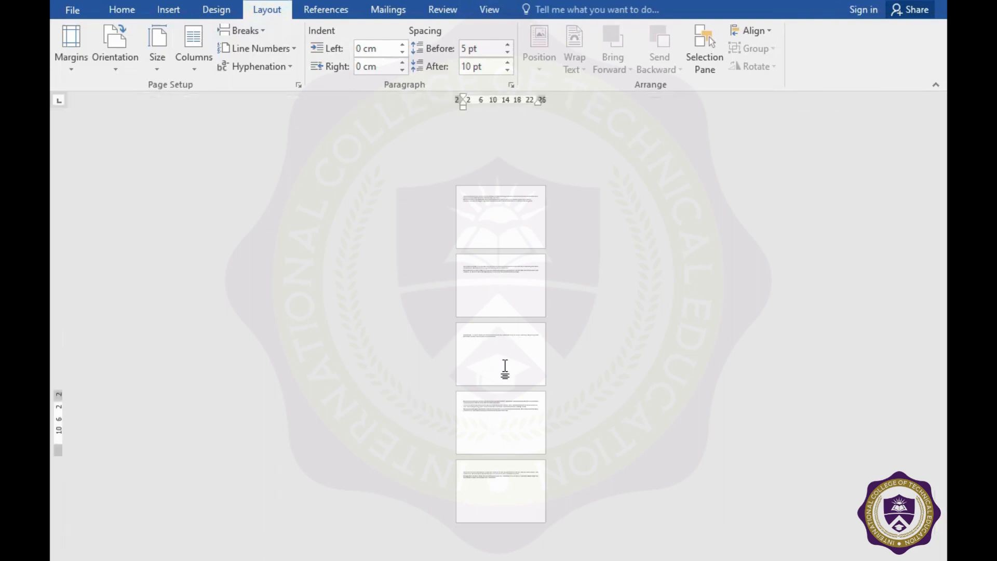
{"action": "left_click", "coordinate": [494, 229]}
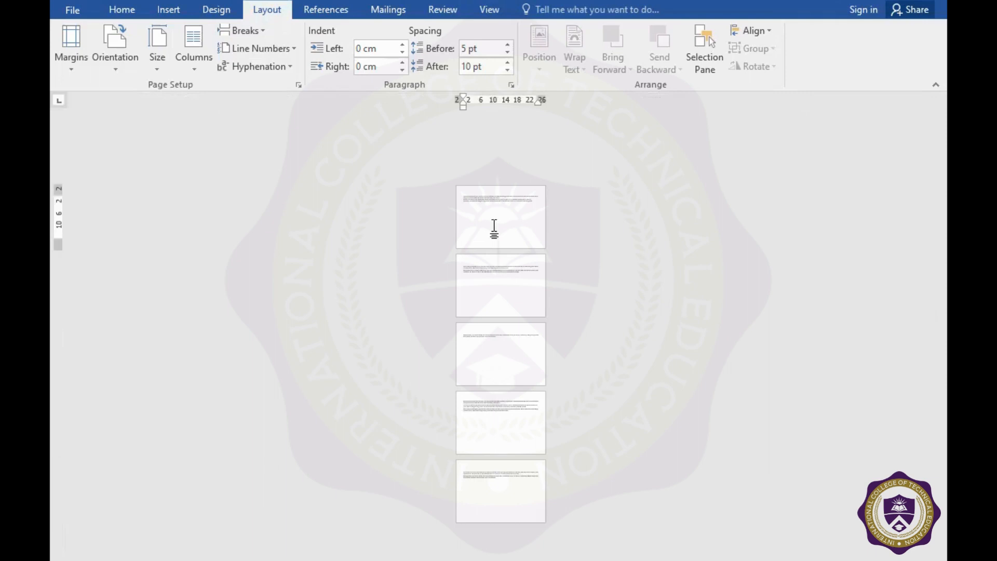
{"action": "left_click", "coordinate": [492, 289]}
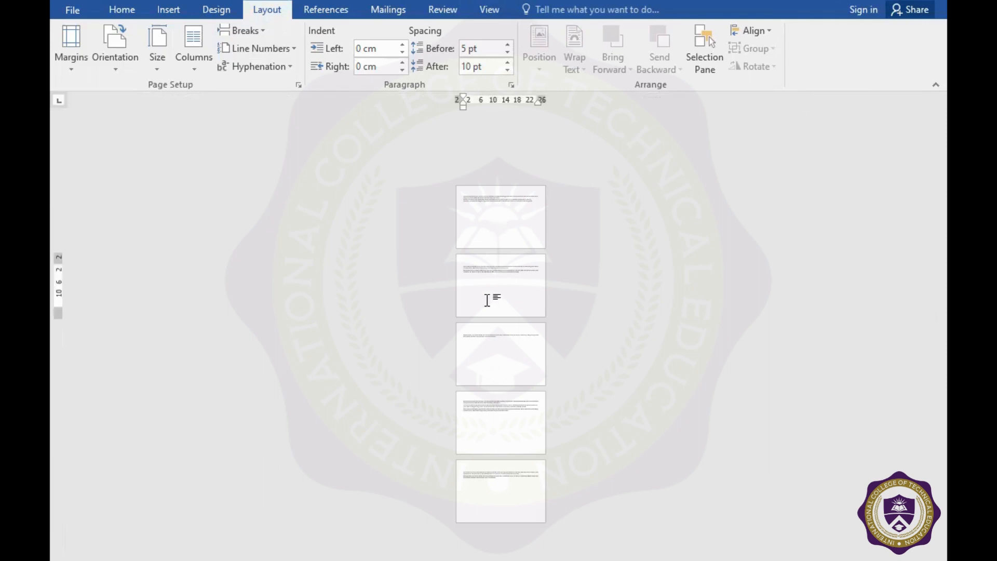
{"action": "left_click", "coordinate": [491, 338]}
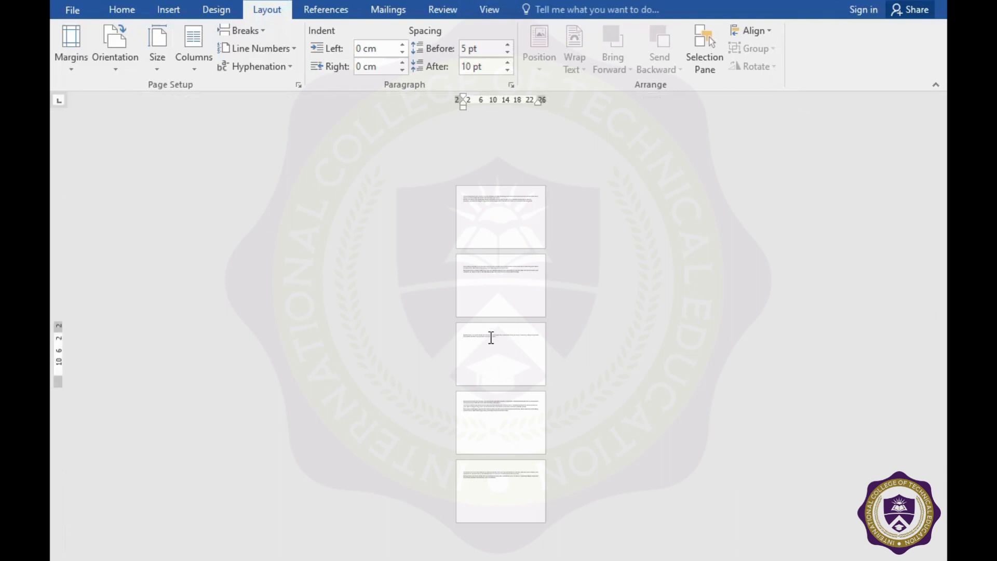
{"action": "left_click", "coordinate": [490, 407]}
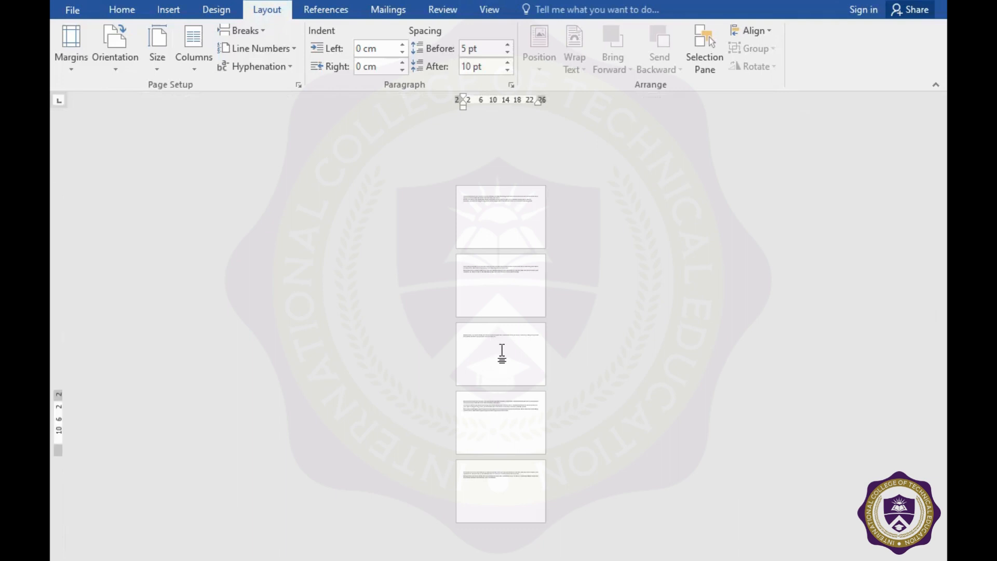
{"action": "left_click", "coordinate": [503, 349]}
{"action": "left_click", "coordinate": [502, 427]}
{"action": "left_click", "coordinate": [523, 481]}
{"action": "left_click", "coordinate": [519, 441]}
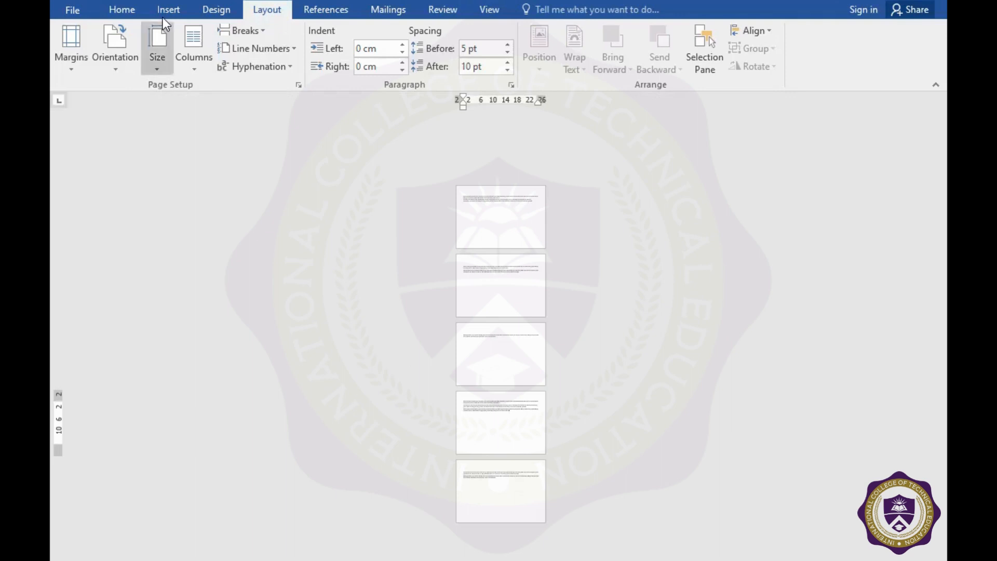
{"action": "left_click", "coordinate": [257, 30]}
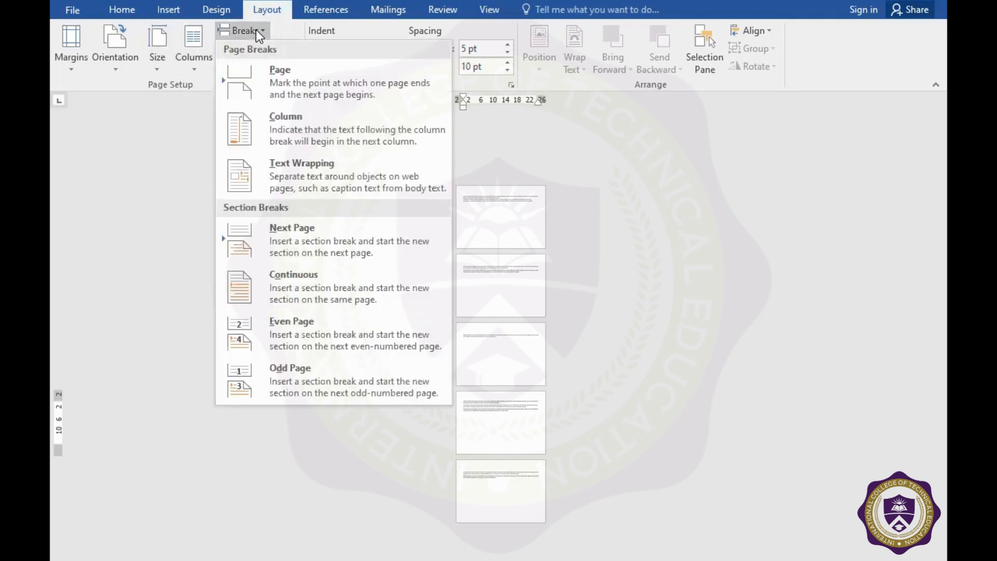
{"action": "left_click", "coordinate": [178, 152]}
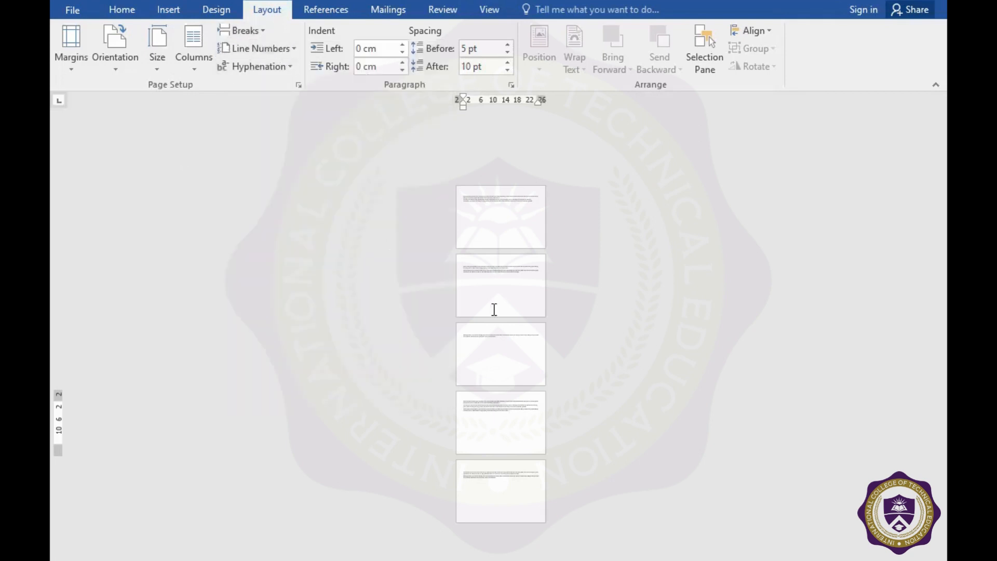
{"action": "scroll", "coordinate": [500, 307], "scroll_direction": "up", "scroll_amount": 4}
{"action": "scroll", "coordinate": [500, 308], "scroll_direction": "up", "scroll_amount": 4}
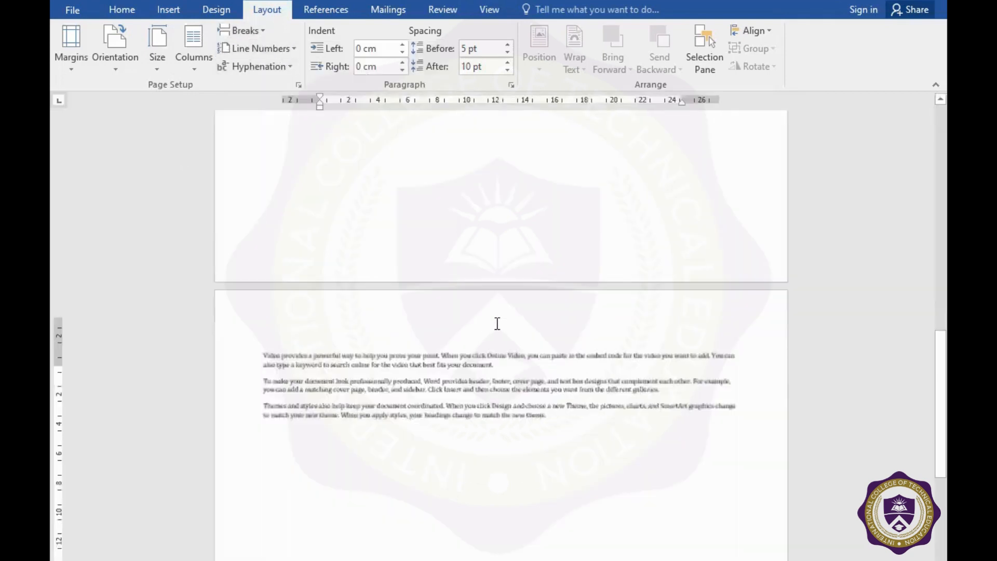
{"action": "scroll", "coordinate": [496, 326], "scroll_direction": "up", "scroll_amount": 2}
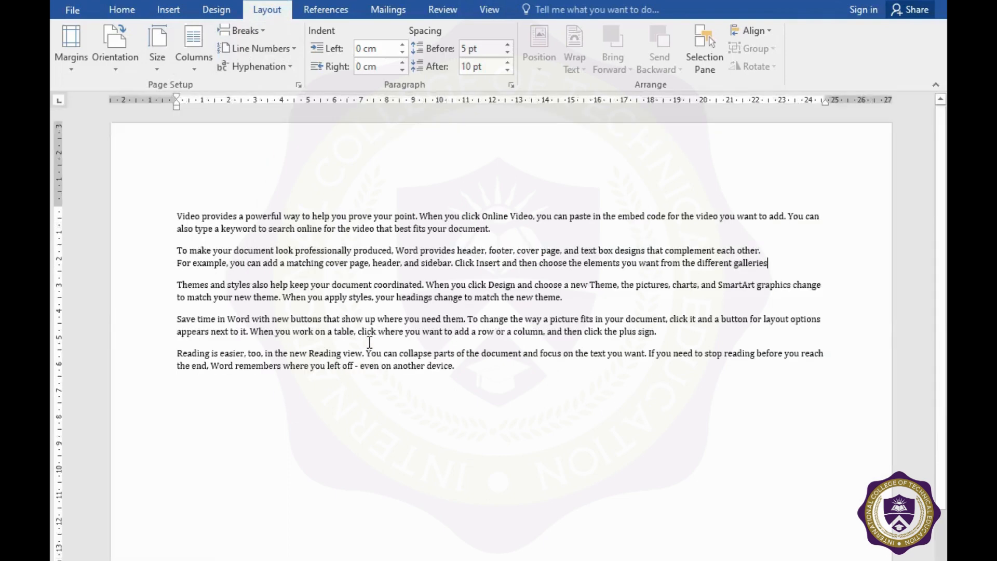
Step: Apply Continuous line numbers to the whole document
{"action": "key", "text": "ctrl+a"}
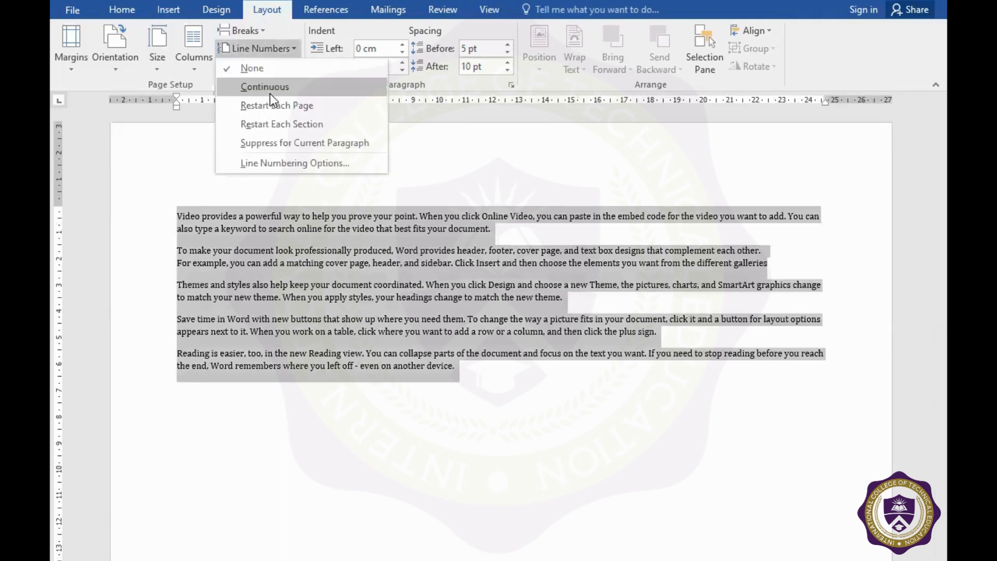
{"action": "left_click", "coordinate": [270, 93]}
{"action": "key", "text": "Right"}
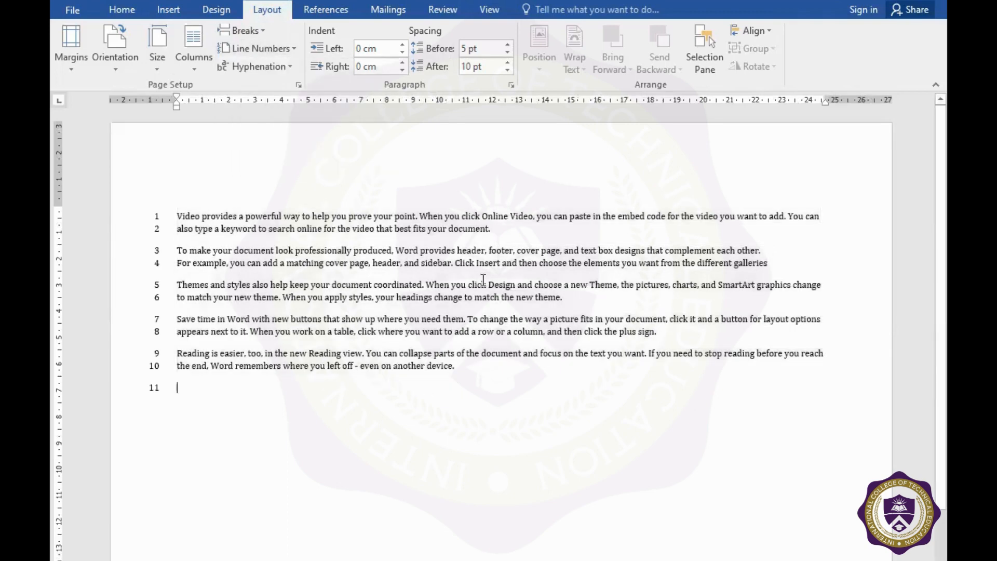
Step: Insert a page break at the end of the "Themes and styles" paragraph
{"action": "left_click", "coordinate": [589, 294]}
{"action": "key", "text": "ctrl+Return"}
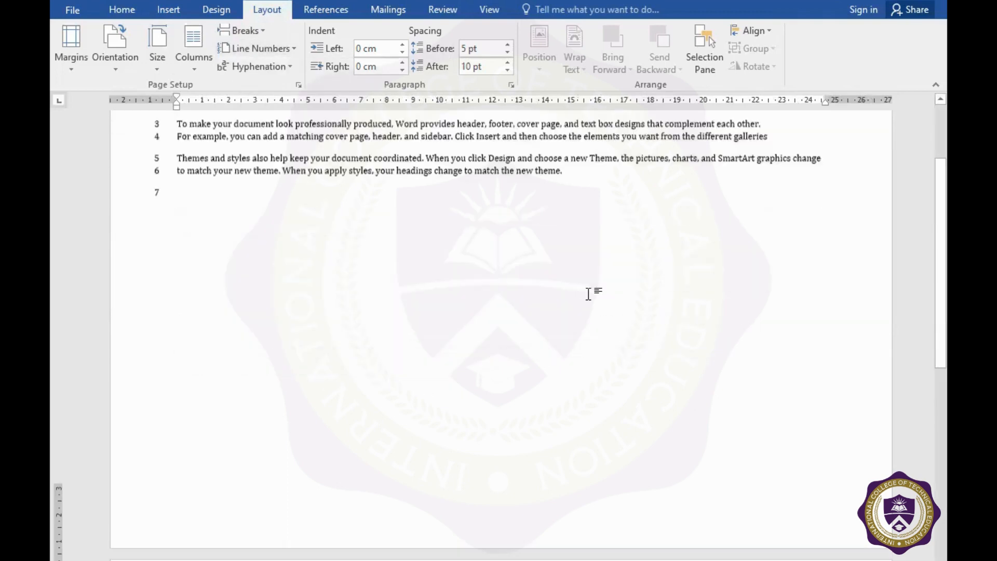
{"action": "scroll", "coordinate": [340, 283], "scroll_direction": "down", "scroll_amount": 8}
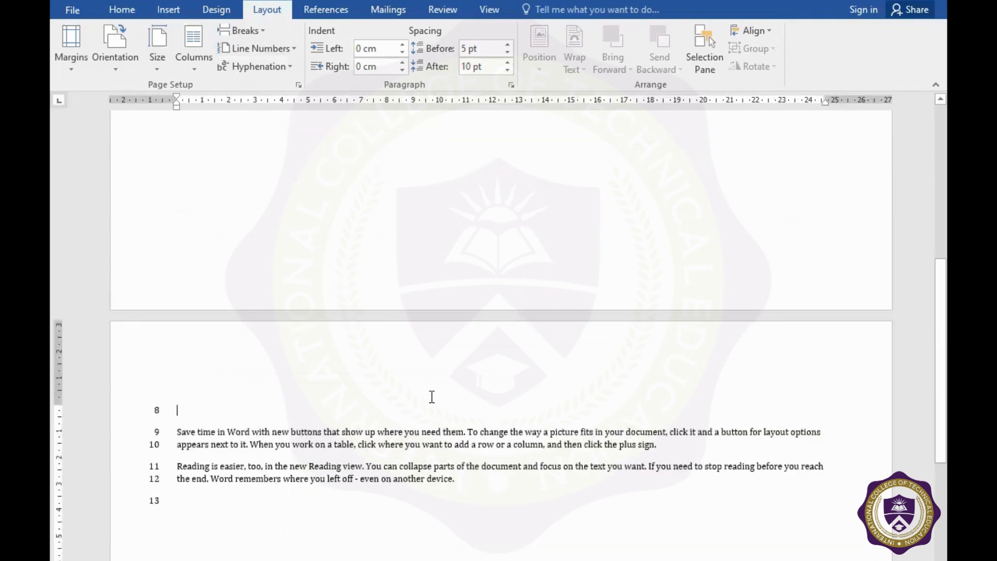
Step: Set the line numbering of the whole text to Restart Each Page
{"action": "key", "text": "ctrl+shift+End"}
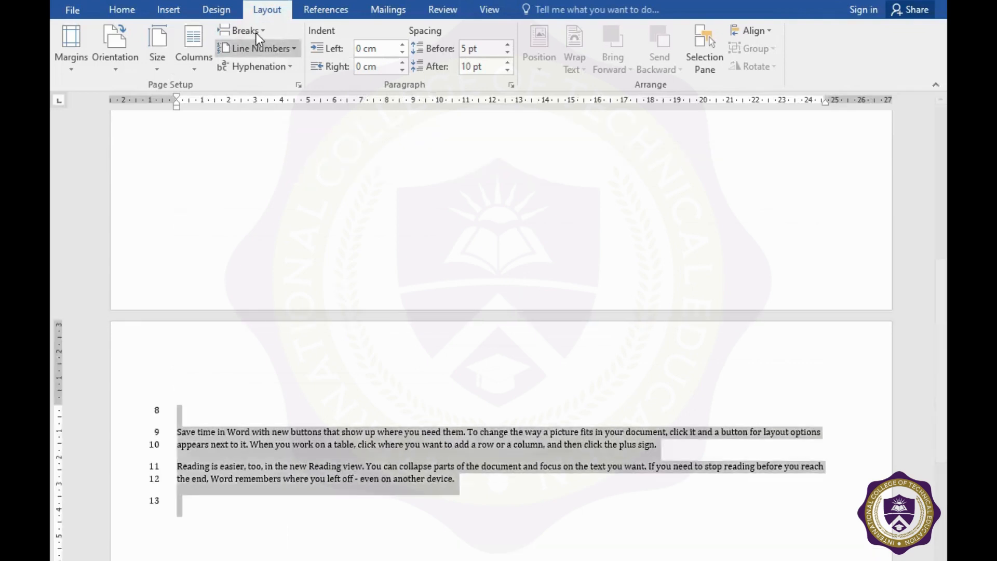
{"action": "left_click", "coordinate": [279, 105]}
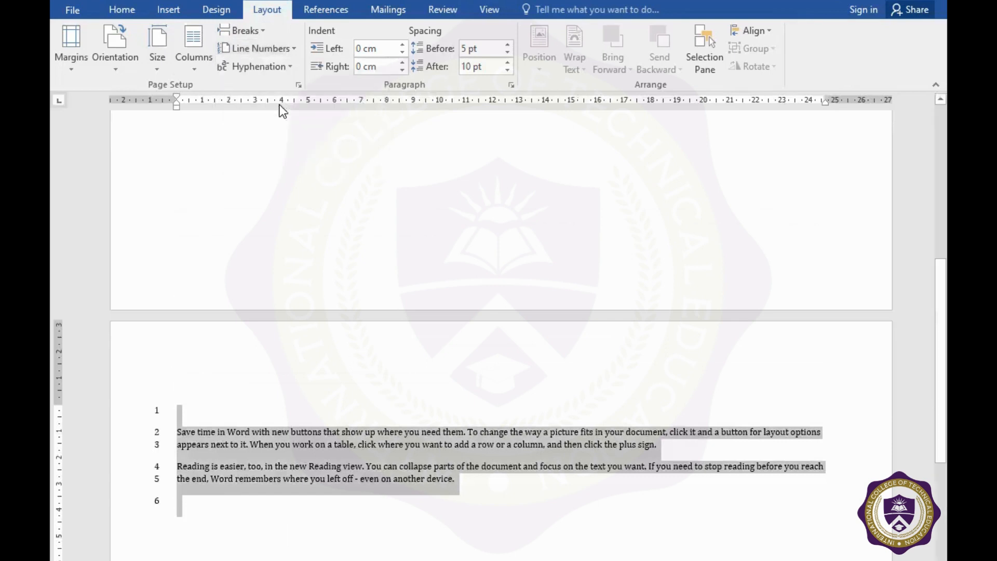
{"action": "scroll", "coordinate": [319, 186], "scroll_direction": "up", "scroll_amount": 5}
{"action": "scroll", "coordinate": [318, 185], "scroll_direction": "up", "scroll_amount": 2}
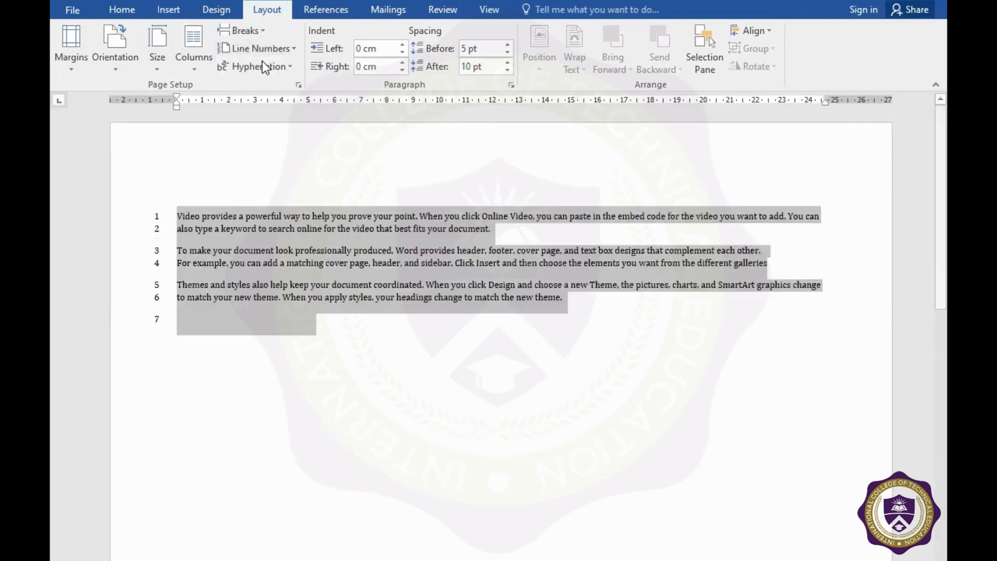
Step: Set the line numbering of the selected text to Restart Each Section
{"action": "left_click", "coordinate": [276, 48]}
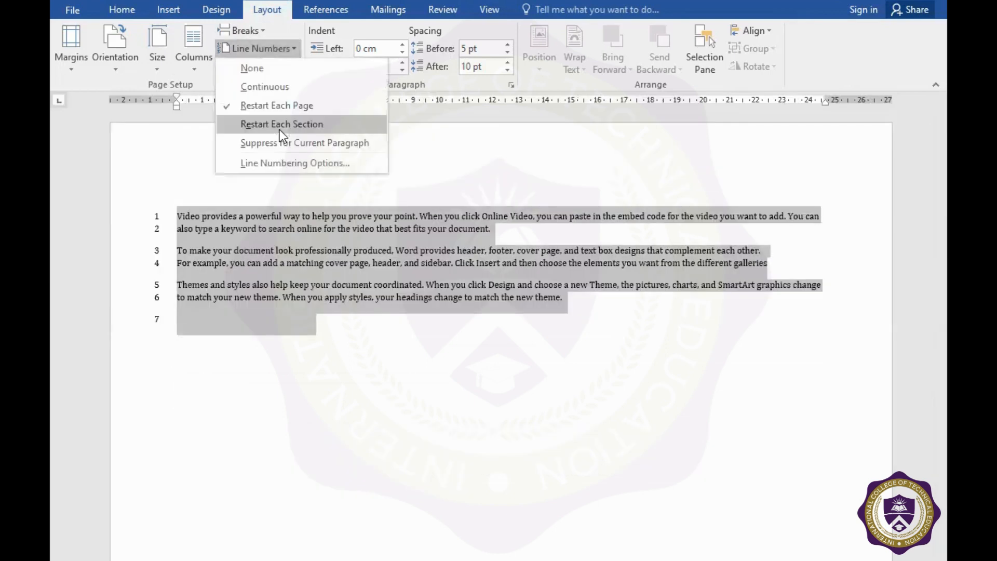
{"action": "left_click", "coordinate": [279, 124]}
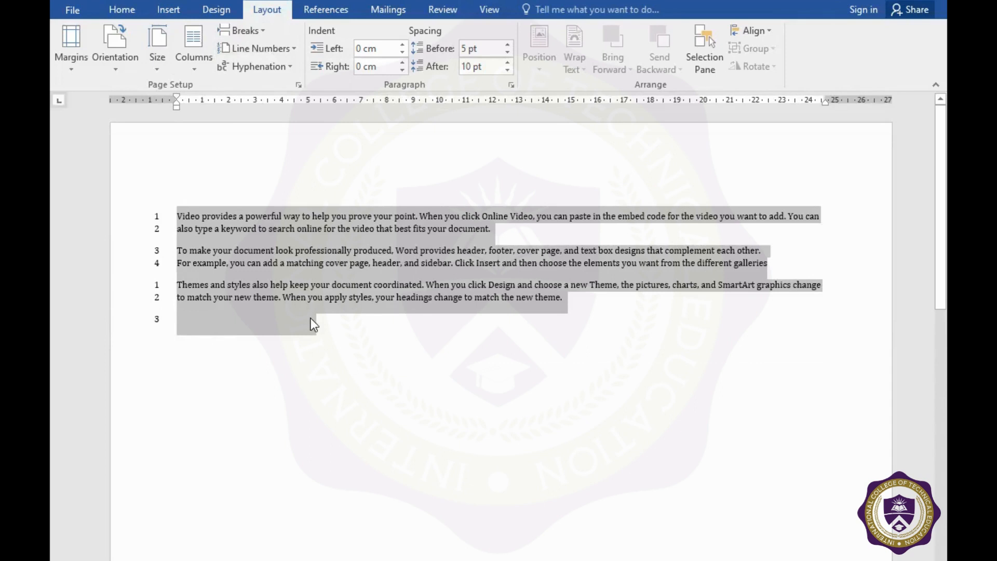
Step: Undo the line numbering and the added page break, and check the line numbering options for the whole text
{"action": "key", "text": "ctrl+z"}
{"action": "key", "text": "ctrl+a"}
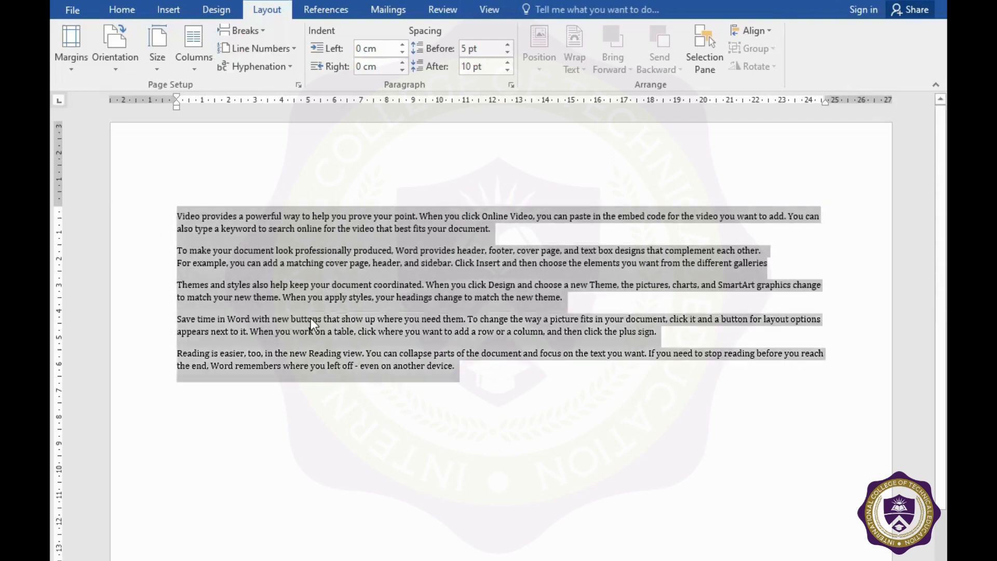
{"action": "left_click", "coordinate": [267, 43]}
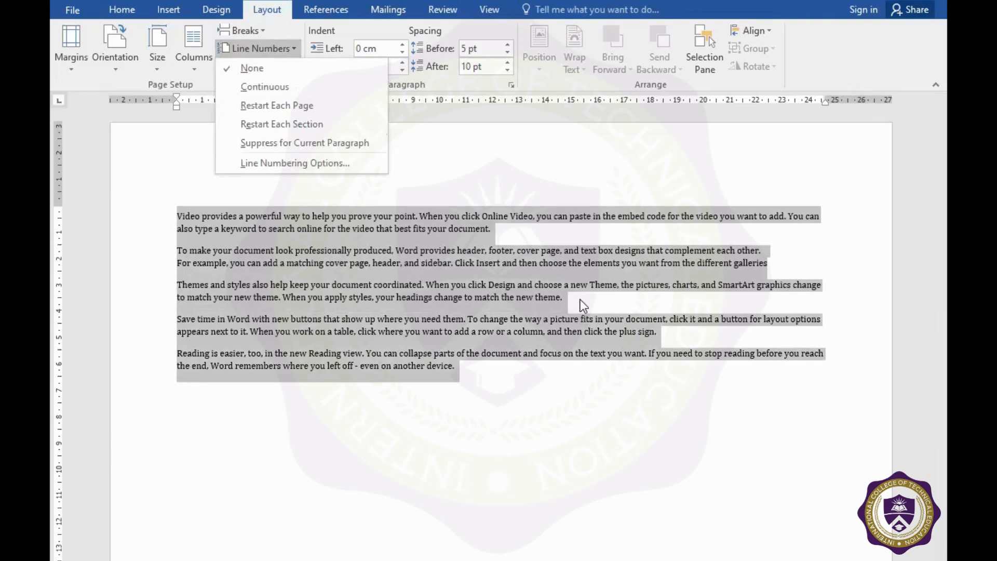
{"action": "left_click", "coordinate": [577, 333]}
Step: Suppress line numbers for the "Save time in Word" paragraph
{"action": "left_click_drag", "start_coordinate": [670, 333], "coordinate": [178, 321]}
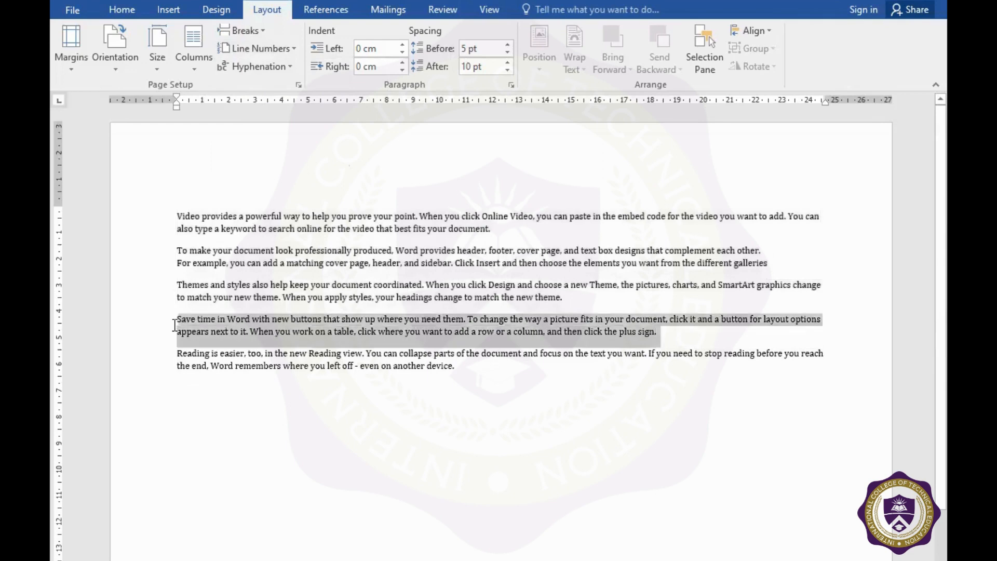
{"action": "left_click", "coordinate": [258, 31]}
{"action": "left_click", "coordinate": [154, 164]}
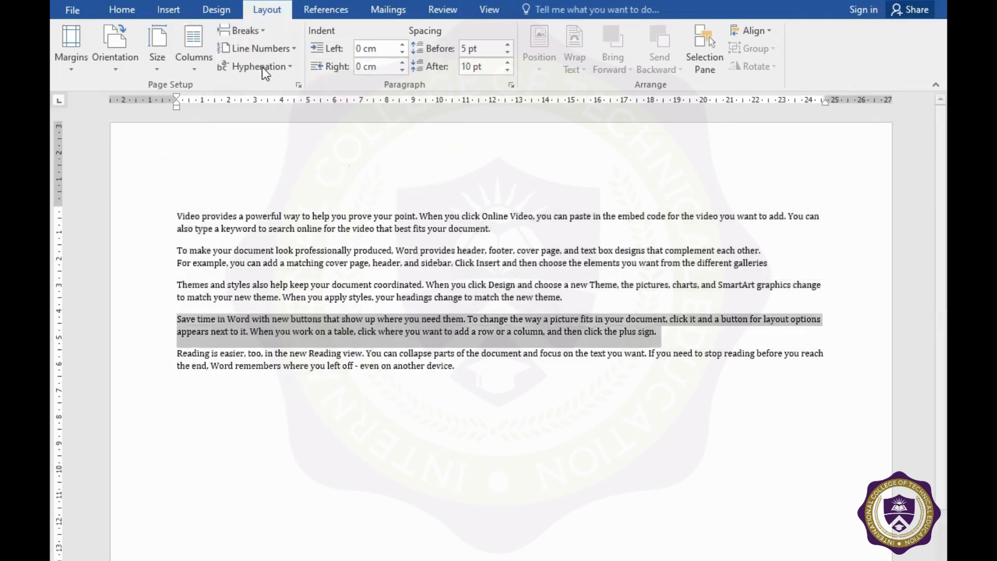
{"action": "left_click", "coordinate": [288, 49]}
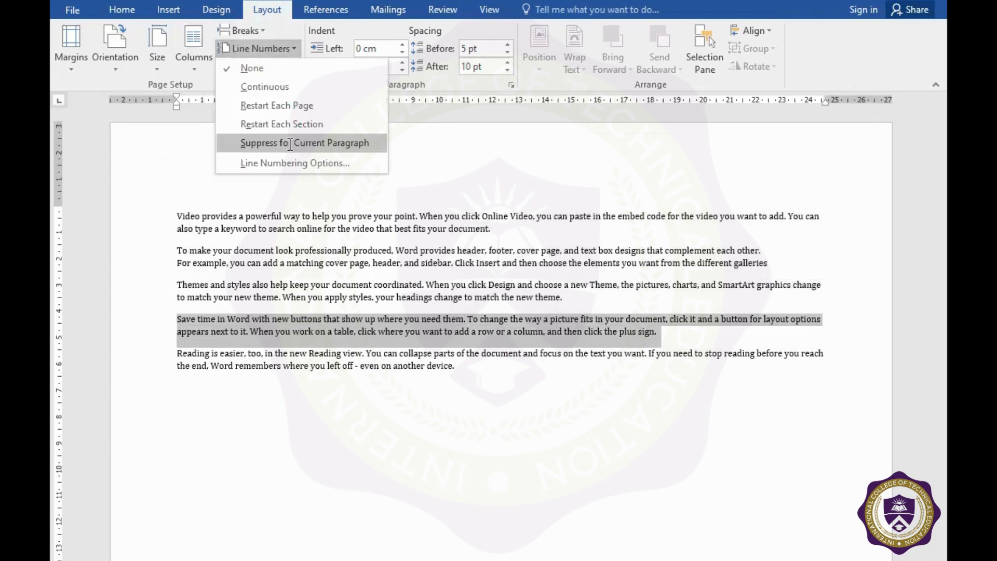
{"action": "left_click", "coordinate": [289, 144]}
{"action": "left_click", "coordinate": [488, 369]}
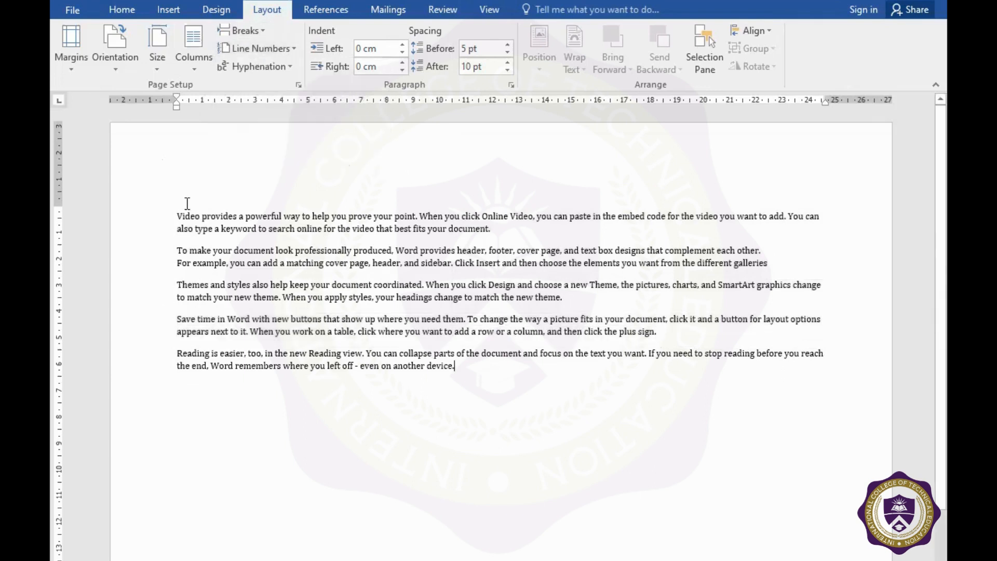
Step: Apply Continuous line numbering to the whole text
{"action": "key", "text": "ctrl+a"}
{"action": "left_click", "coordinate": [272, 47]}
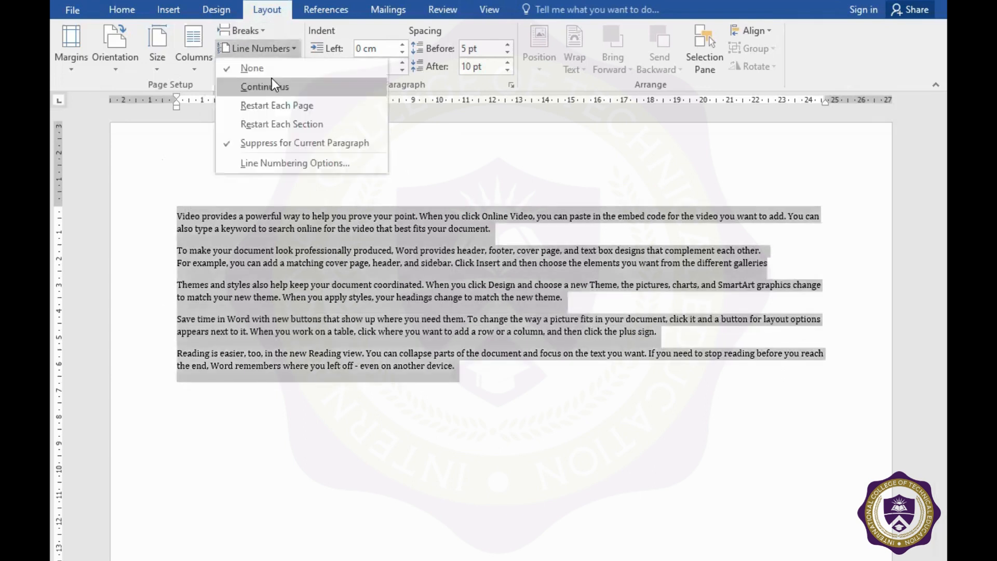
{"action": "key", "text": "Return"}
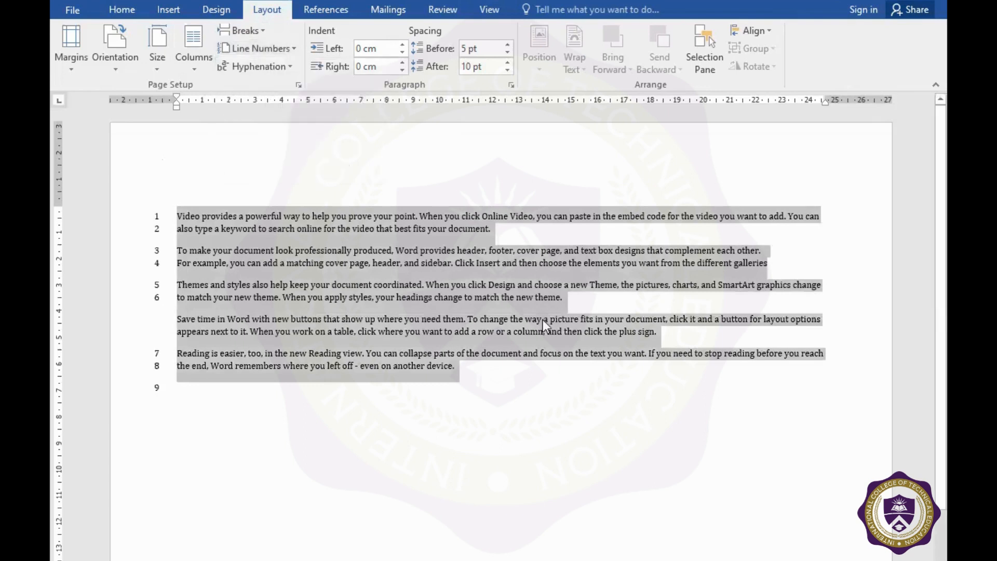
Step: Select the "Save time in Word" paragraph and review the section start, paper and margin settings through the line numbering options
{"action": "left_click", "coordinate": [662, 331]}
{"action": "left_click_drag", "start_coordinate": [257, 314], "coordinate": [178, 319]}
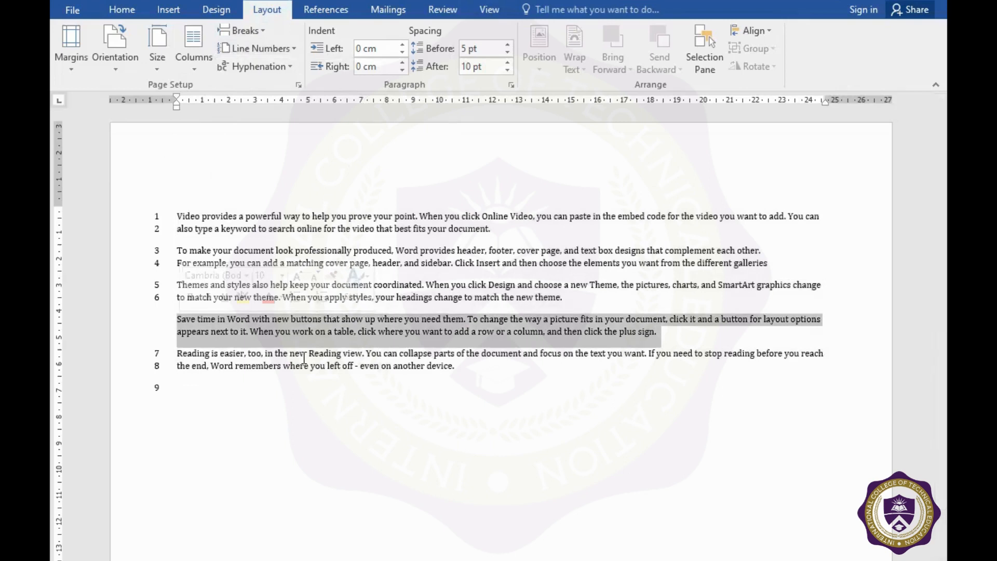
{"action": "left_click", "coordinate": [282, 49]}
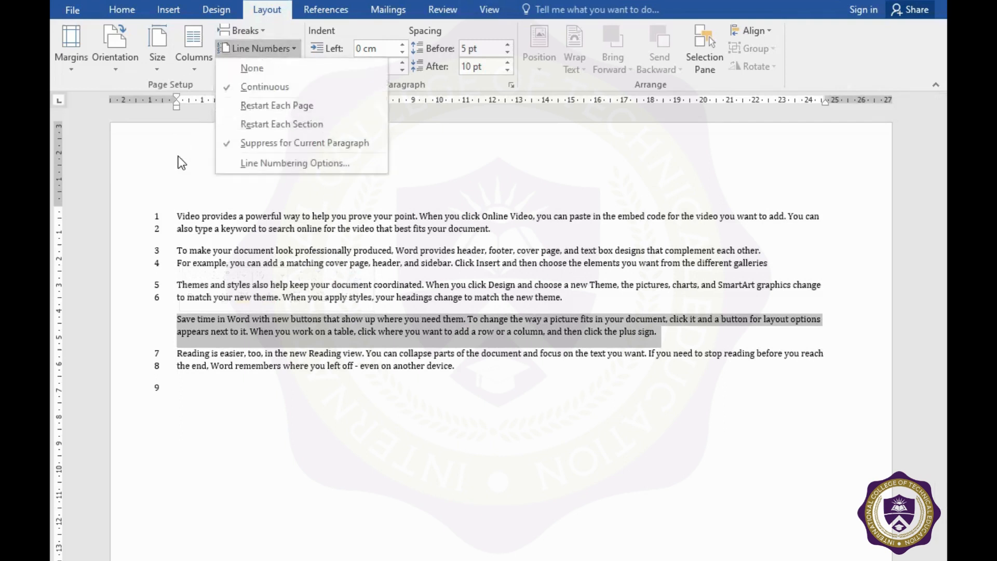
{"action": "left_click", "coordinate": [248, 164]}
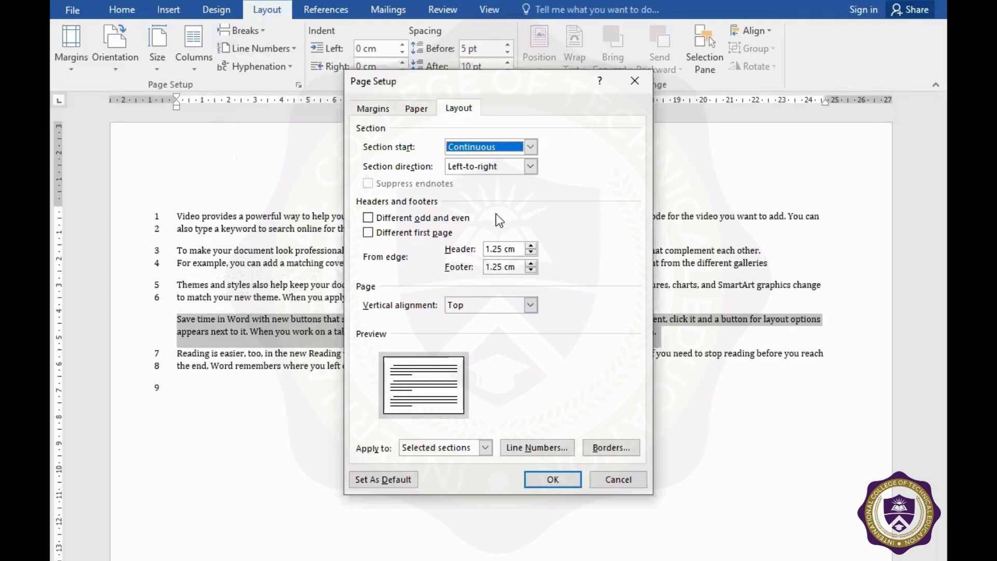
{"action": "left_click", "coordinate": [531, 144]}
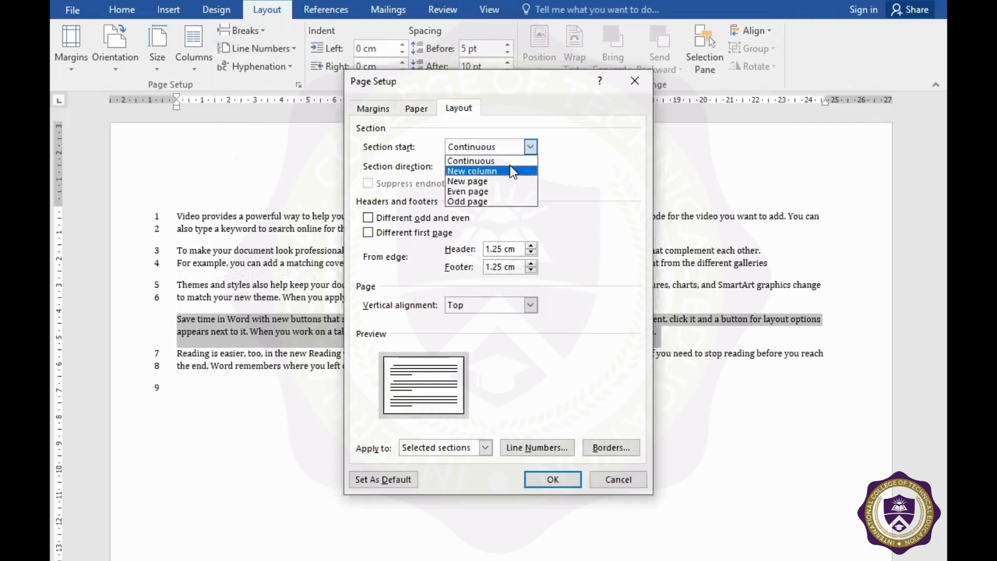
{"action": "left_click", "coordinate": [434, 137]}
{"action": "left_click", "coordinate": [419, 110]}
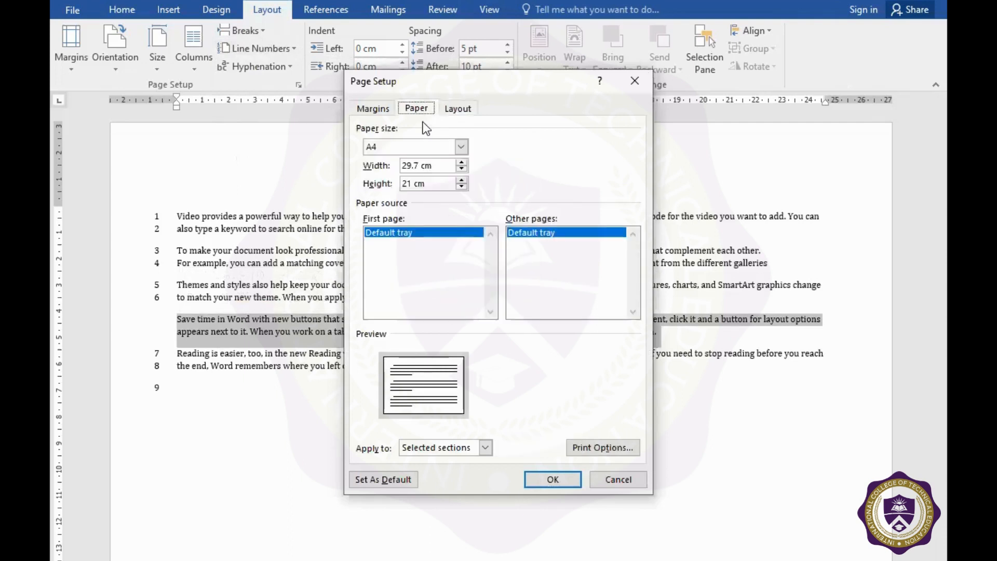
{"action": "left_click", "coordinate": [377, 108]}
{"action": "left_click", "coordinate": [413, 107]}
{"action": "left_click", "coordinate": [453, 109]}
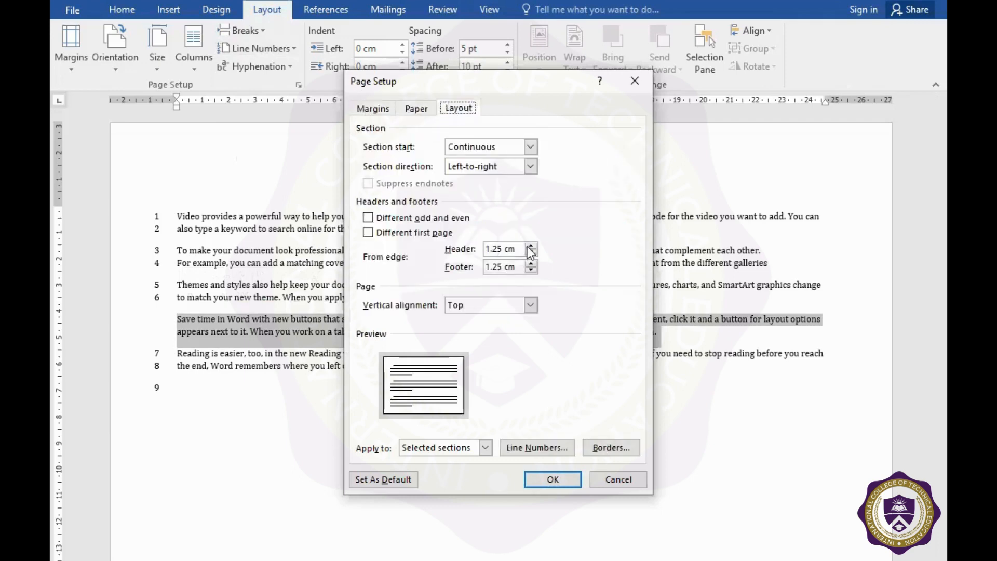
Step: Try a header distance of 1.4 cm and Center vertical alignment in the page setup, and discard the changes
{"action": "left_click", "coordinate": [529, 247]}
{"action": "left_click", "coordinate": [530, 247]}
{"action": "left_click", "coordinate": [530, 305]}
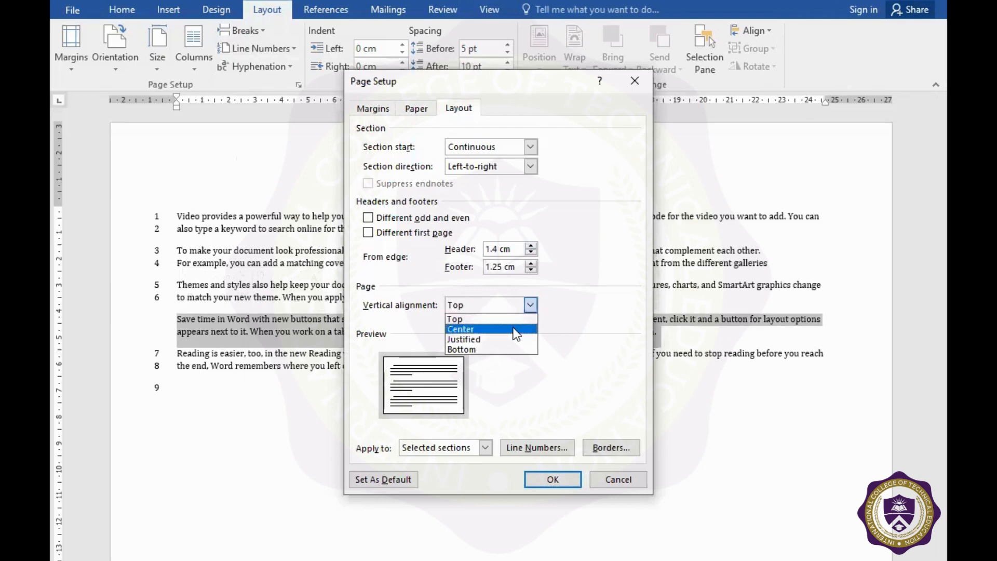
{"action": "left_click", "coordinate": [516, 334]}
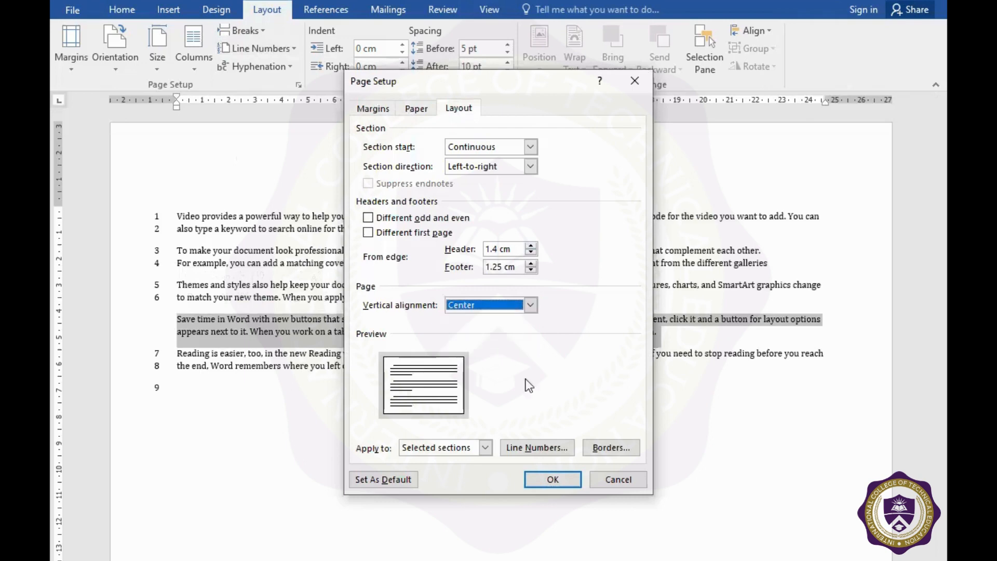
{"action": "left_click", "coordinate": [634, 482]}
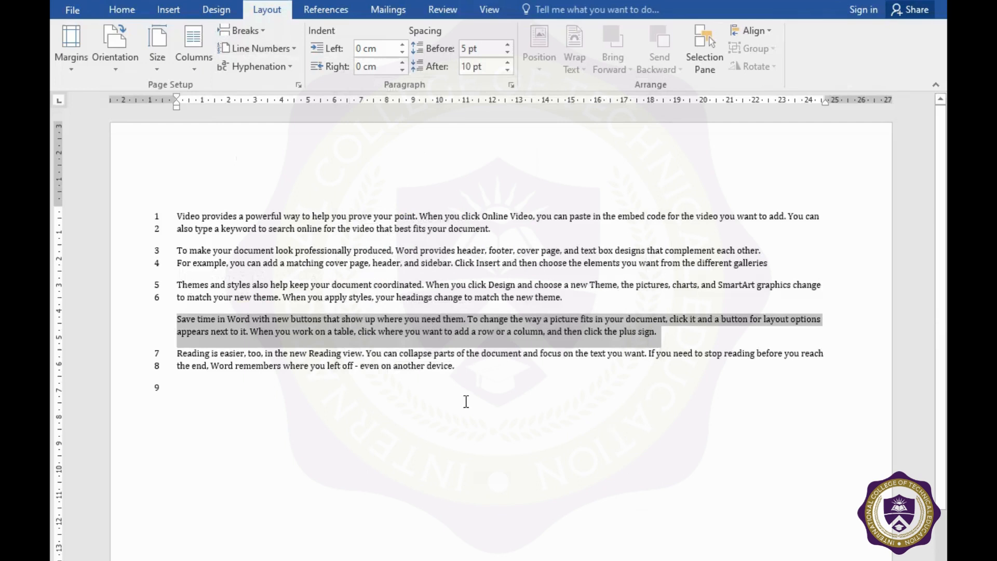
Step: Clear the text selection and compare the Increase Indent command with the left and right paragraph indent settings
{"action": "key", "text": "ctrl+a"}
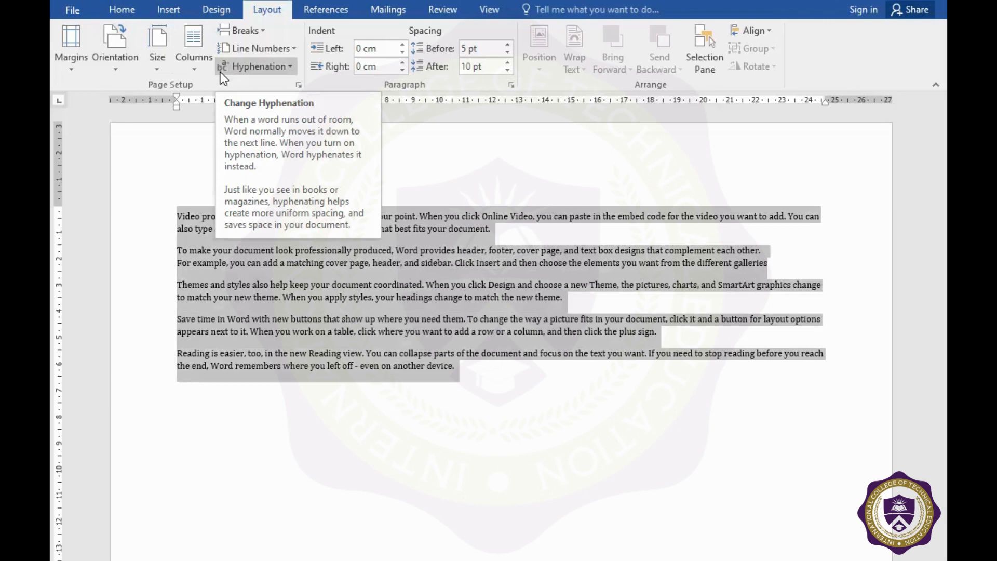
{"action": "left_click", "coordinate": [227, 261]}
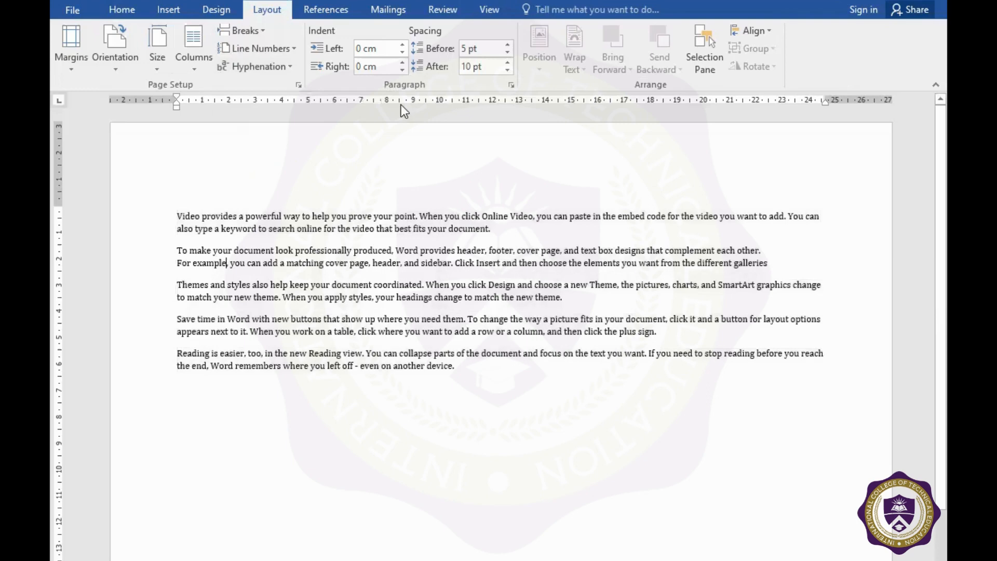
{"action": "scroll", "coordinate": [443, 213], "scroll_direction": "up", "scroll_amount": 2}
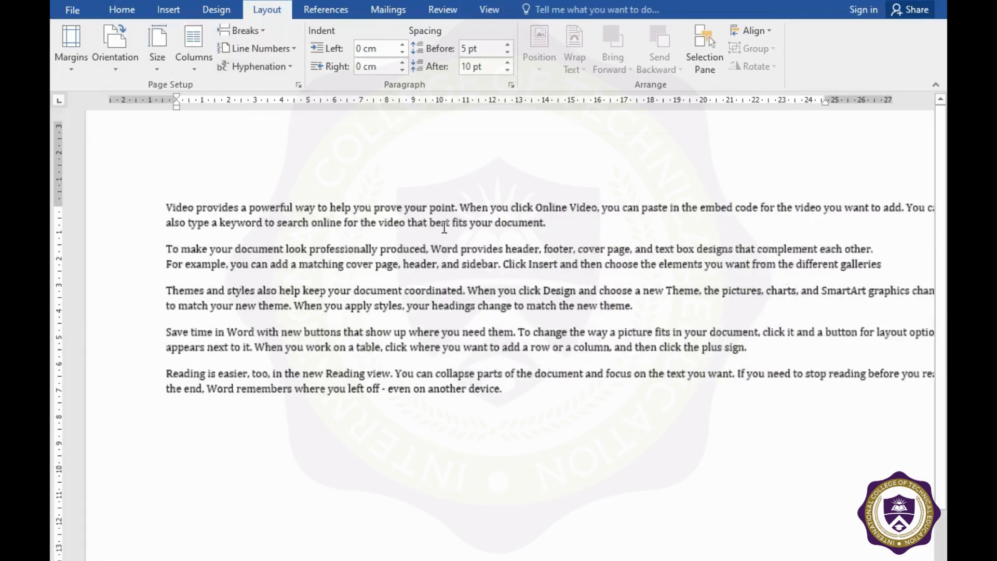
{"action": "scroll", "coordinate": [446, 227], "scroll_direction": "up", "scroll_amount": 1}
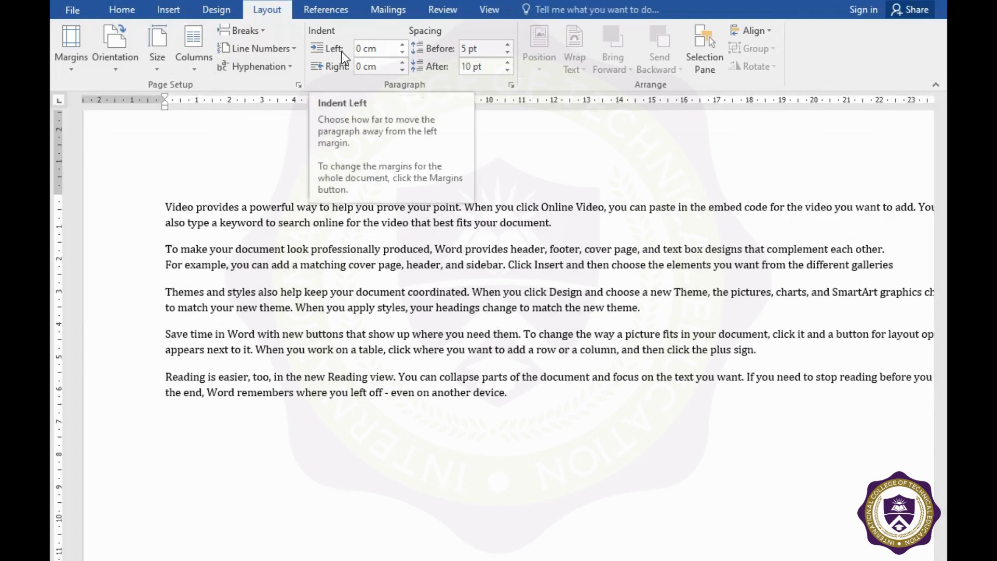
{"action": "left_click", "coordinate": [122, 9]}
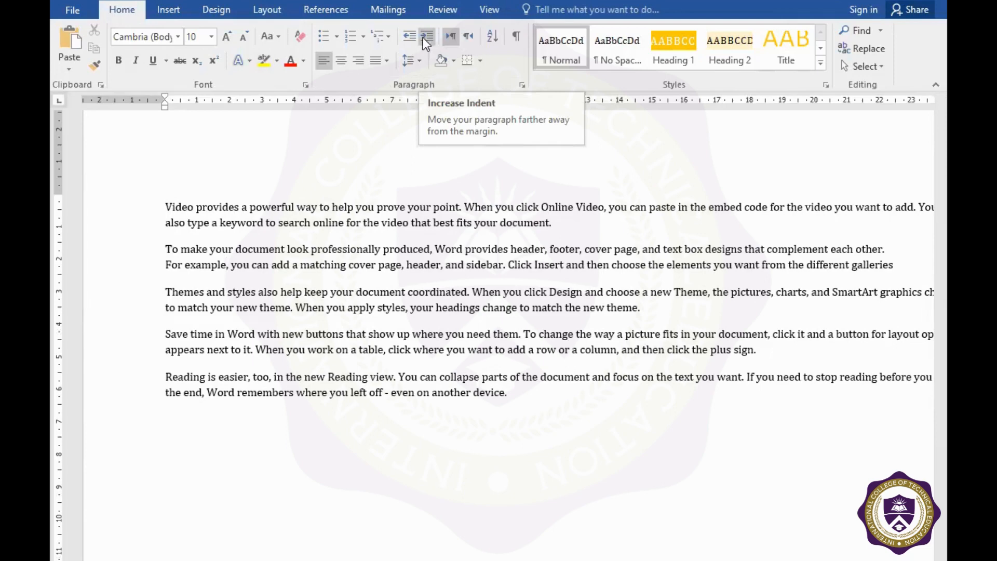
{"action": "left_click", "coordinate": [283, 9]}
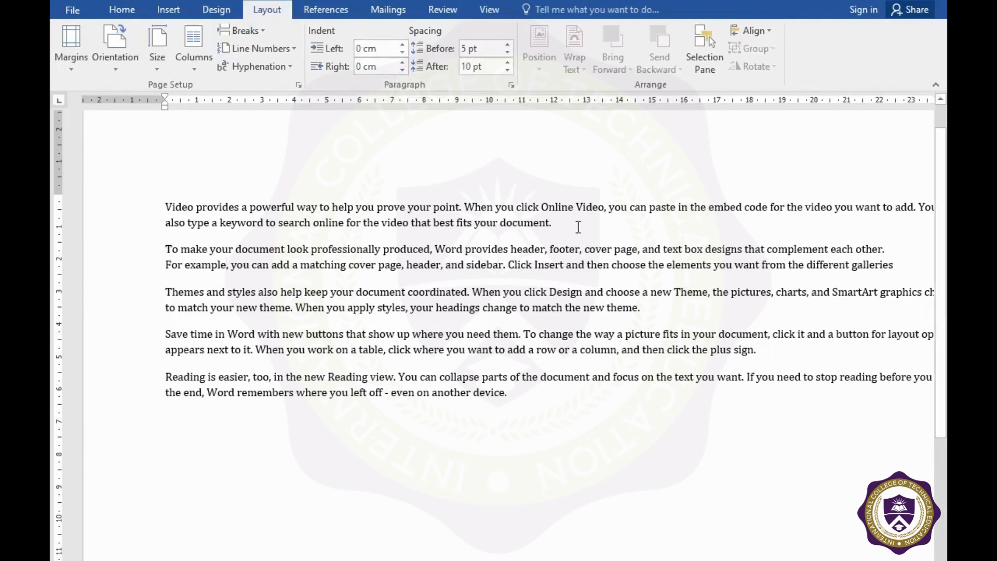
Step: Increase the left indent of the first paragraph gradually to 13.9 cm
{"action": "triple_click", "coordinate": [520, 224]}
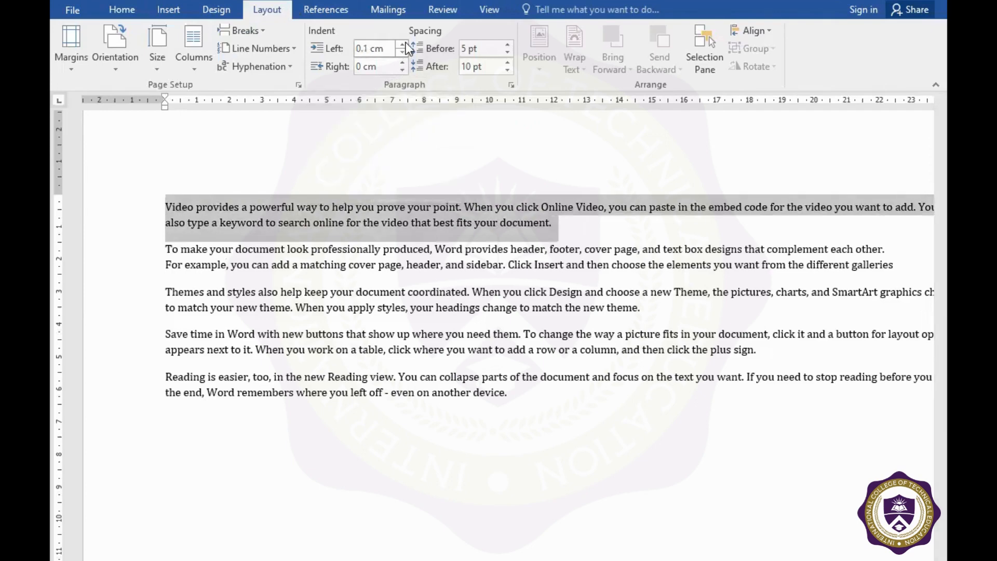
{"action": "left_click", "coordinate": [406, 44]}
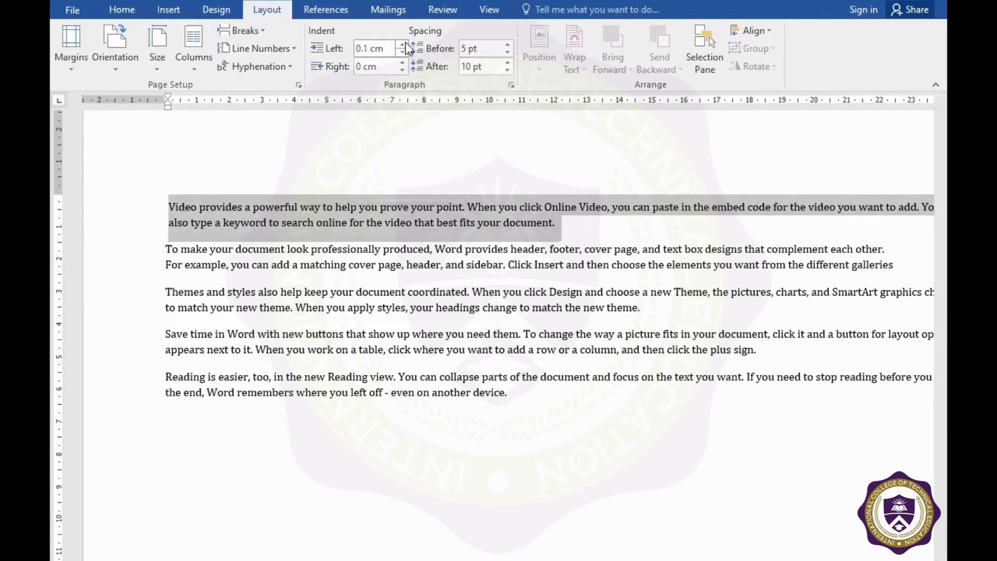
{"action": "left_click", "coordinate": [405, 43]}
{"action": "left_click", "coordinate": [405, 44]}
{"action": "left_click", "coordinate": [405, 44]}
{"action": "left_click", "coordinate": [406, 43]}
{"action": "left_click", "coordinate": [405, 44]}
{"action": "left_click", "coordinate": [405, 43]}
{"action": "left_click", "coordinate": [406, 44]}
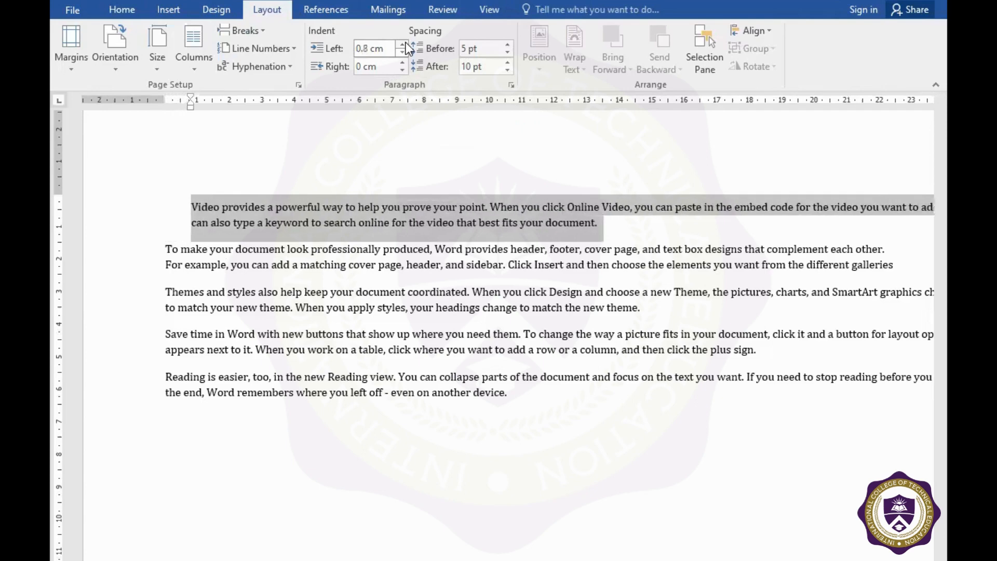
{"action": "left_click", "coordinate": [406, 44]}
{"action": "left_click", "coordinate": [405, 44]}
{"action": "left_click", "coordinate": [406, 44]}
{"action": "left_click", "coordinate": [406, 43]}
{"action": "left_click", "coordinate": [406, 44]}
{"action": "left_click", "coordinate": [405, 44]}
{"action": "left_click", "coordinate": [406, 43]}
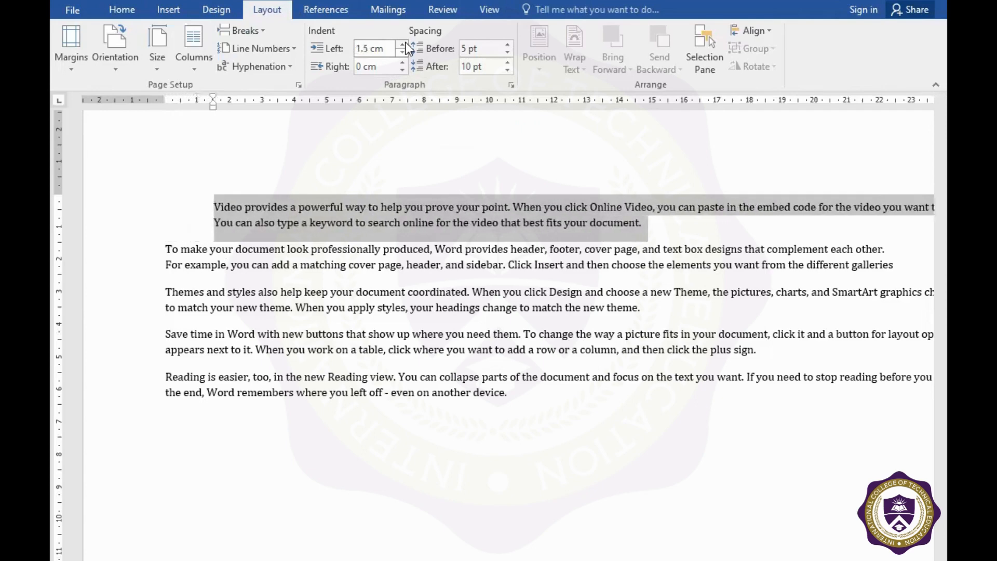
{"action": "left_click", "coordinate": [406, 44]}
{"action": "left_click", "coordinate": [405, 43]}
{"action": "left_click", "coordinate": [406, 44]}
{"action": "left_click", "coordinate": [405, 43]}
{"action": "left_click", "coordinate": [406, 44]}
{"action": "left_click", "coordinate": [405, 44]}
{"action": "left_click", "coordinate": [405, 43]}
{"action": "left_click", "coordinate": [406, 44]}
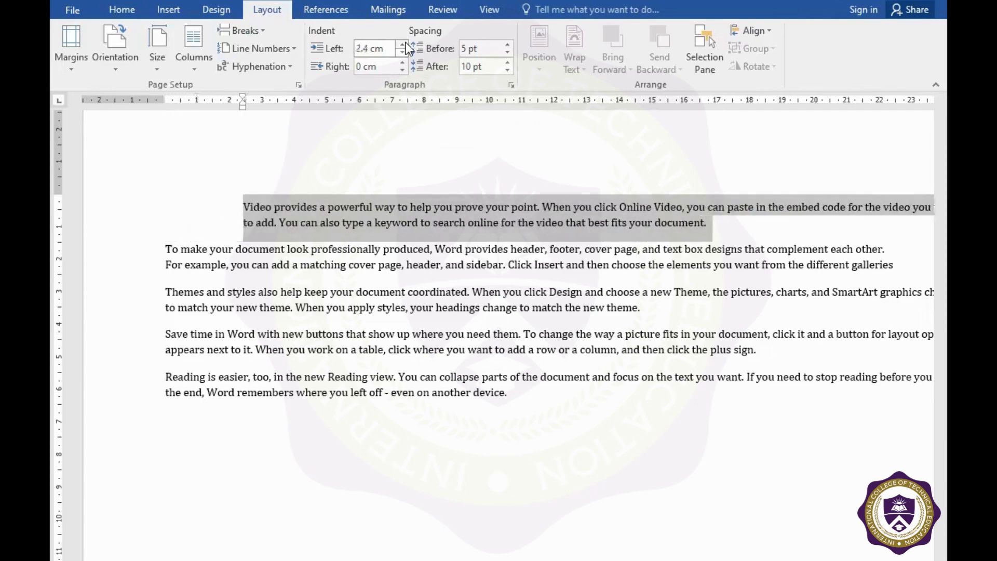
{"action": "left_click_drag", "start_coordinate": [406, 43], "coordinate": [406, 44]}
Step: Set the left indent of the first paragraph to 0 cm
{"action": "left_click", "coordinate": [377, 51]}
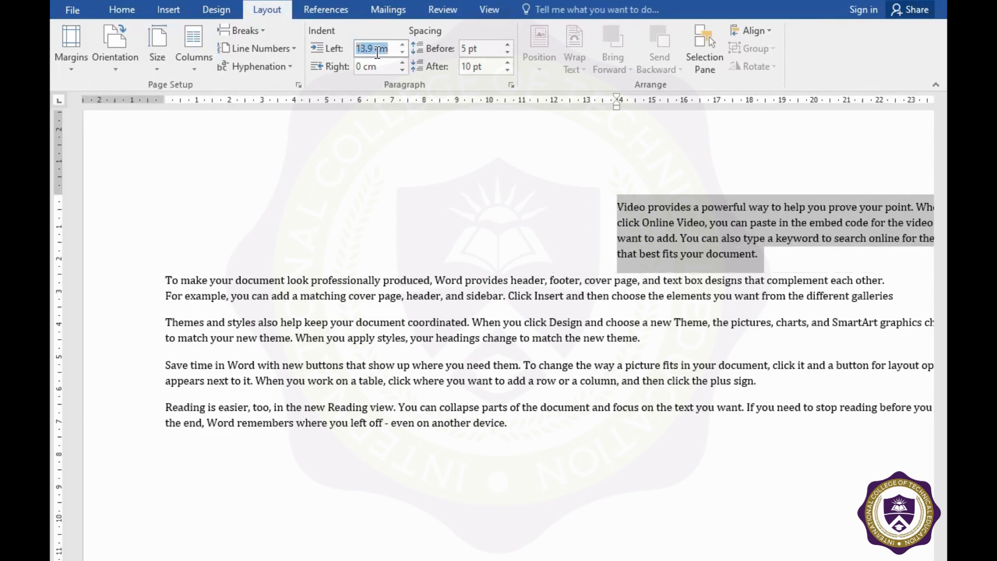
{"action": "scroll", "coordinate": [398, 392], "scroll_direction": "down", "scroll_amount": 2}
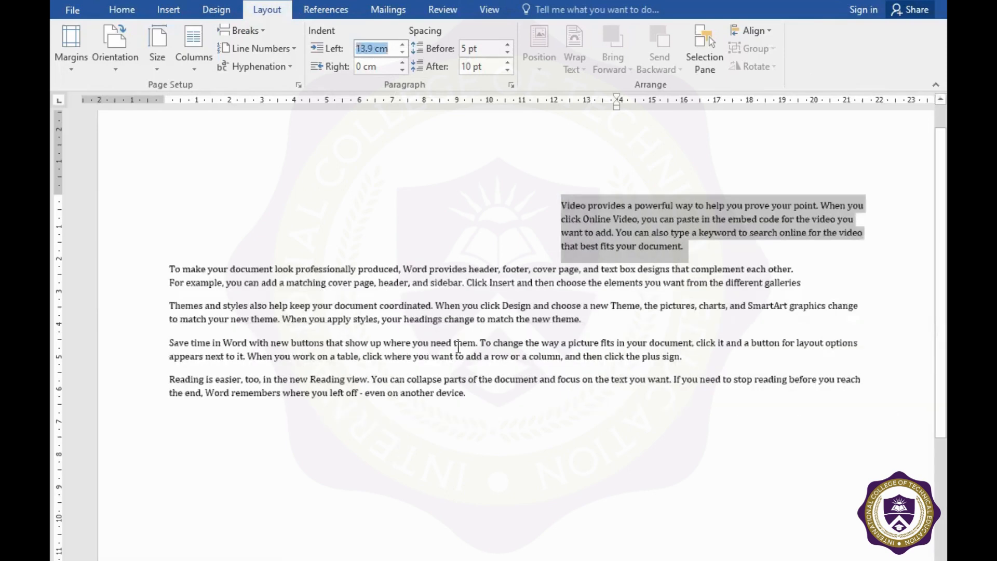
{"action": "scroll", "coordinate": [562, 264], "scroll_direction": "up", "scroll_amount": 2}
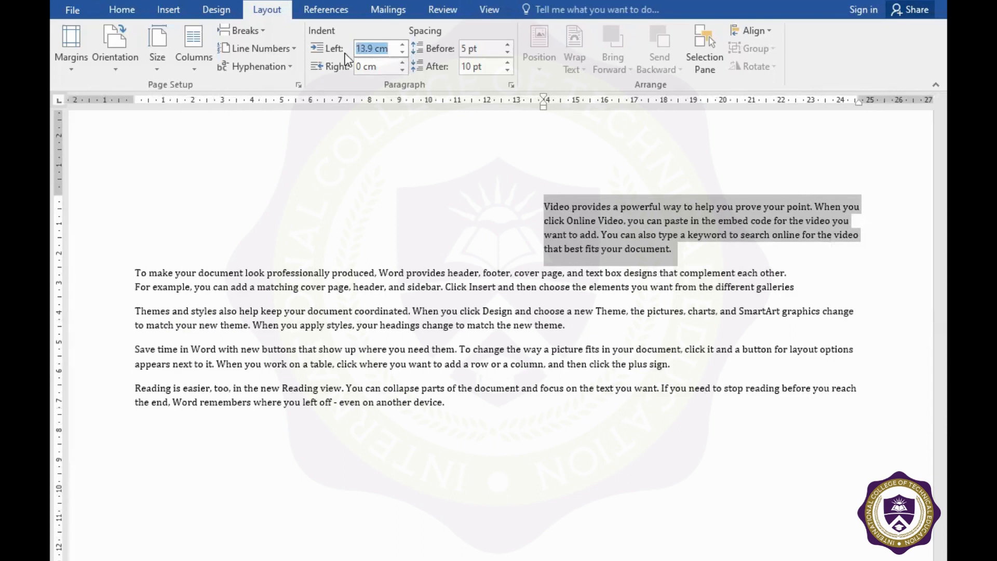
{"action": "type", "text": "0"}
{"action": "key", "text": "Return"}
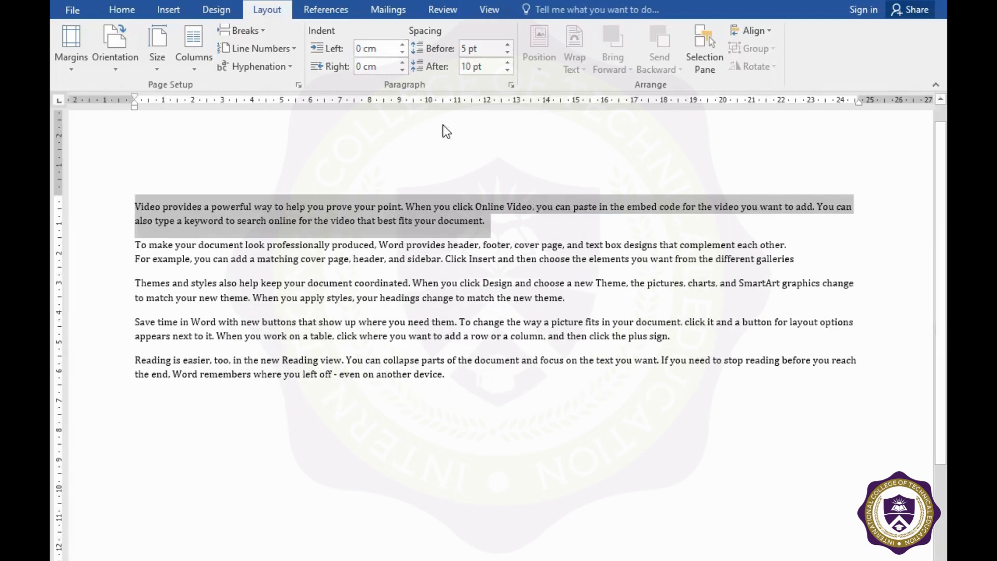
Step: Increase the right indent of the first paragraph gradually to beyond 4.9 cm
{"action": "left_click", "coordinate": [402, 63]}
{"action": "left_click", "coordinate": [402, 63]}
{"action": "left_click", "coordinate": [402, 63]}
{"action": "left_click", "coordinate": [402, 62]}
{"action": "left_click", "coordinate": [402, 63]}
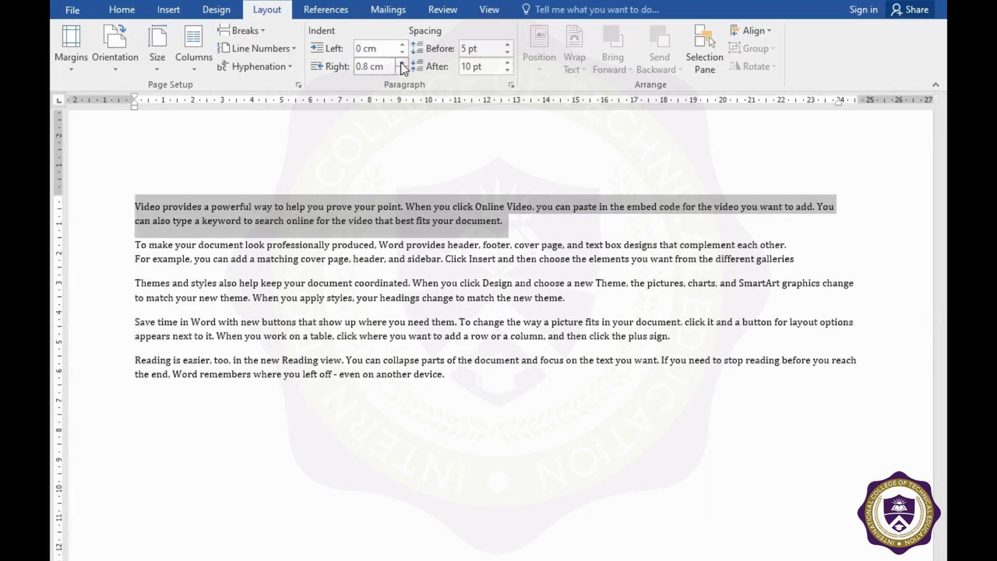
{"action": "left_click", "coordinate": [402, 63]}
{"action": "left_click", "coordinate": [402, 63]}
{"action": "left_click", "coordinate": [402, 63]}
{"action": "left_click", "coordinate": [402, 63]}
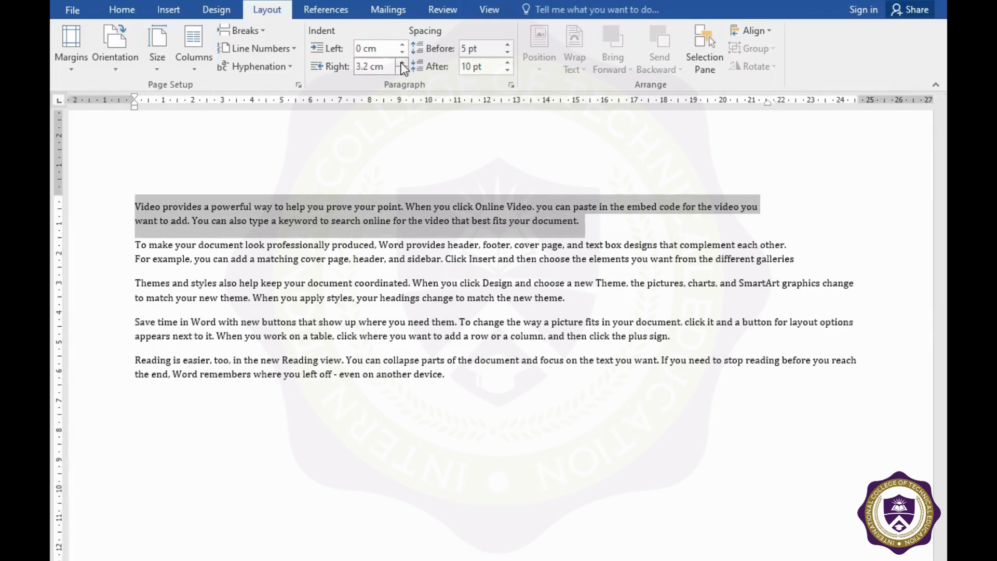
{"action": "left_click", "coordinate": [402, 62]}
{"action": "left_click", "coordinate": [402, 63]}
{"action": "left_click", "coordinate": [402, 63]}
{"action": "left_click", "coordinate": [402, 63]}
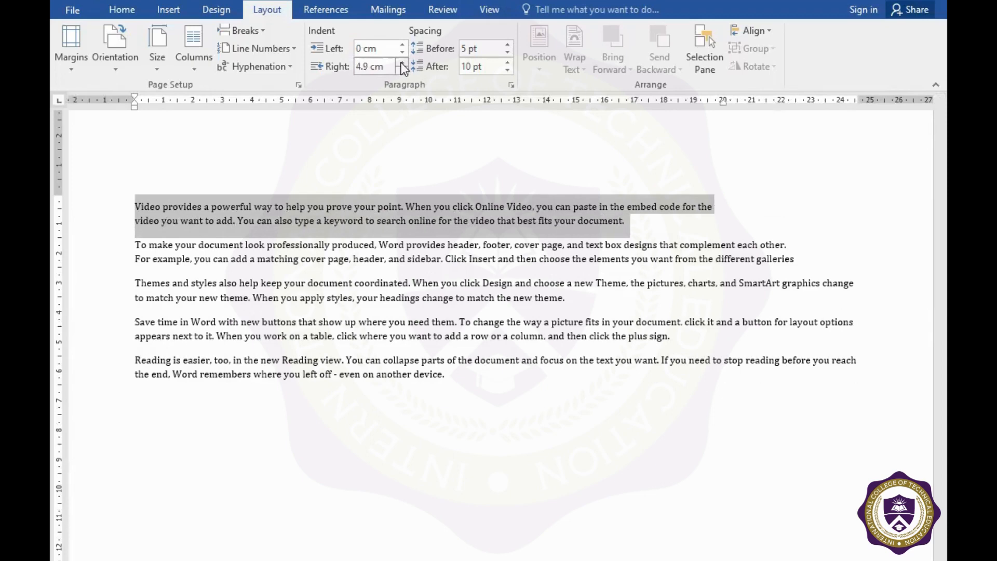
{"action": "left_click", "coordinate": [402, 63]}
{"action": "left_click", "coordinate": [401, 62]}
Step: Set the right indent of the first paragraph to 0 cm and deselect the paragraph
{"action": "left_click", "coordinate": [367, 67]}
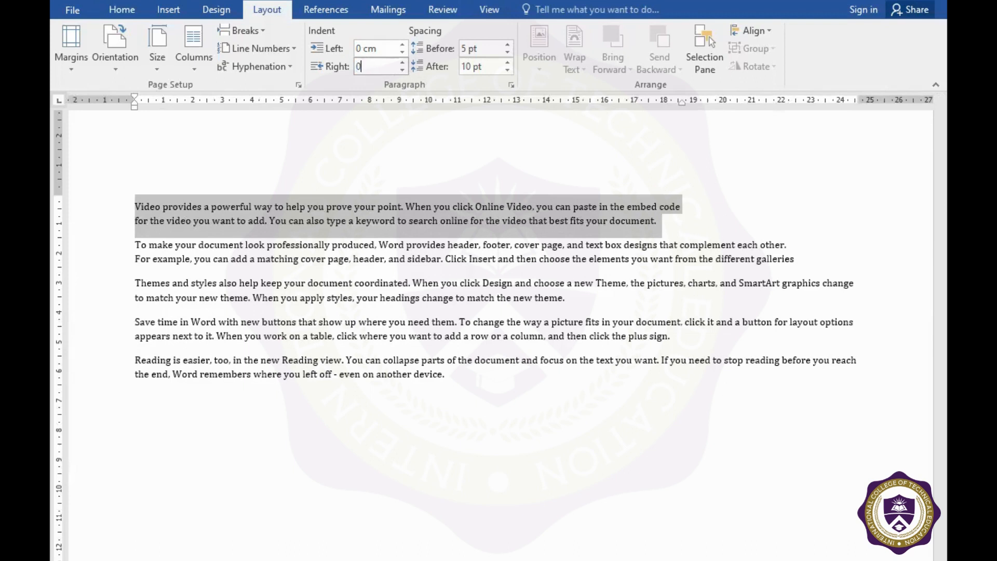
{"action": "key", "text": "Return"}
{"action": "left_click", "coordinate": [556, 309]}
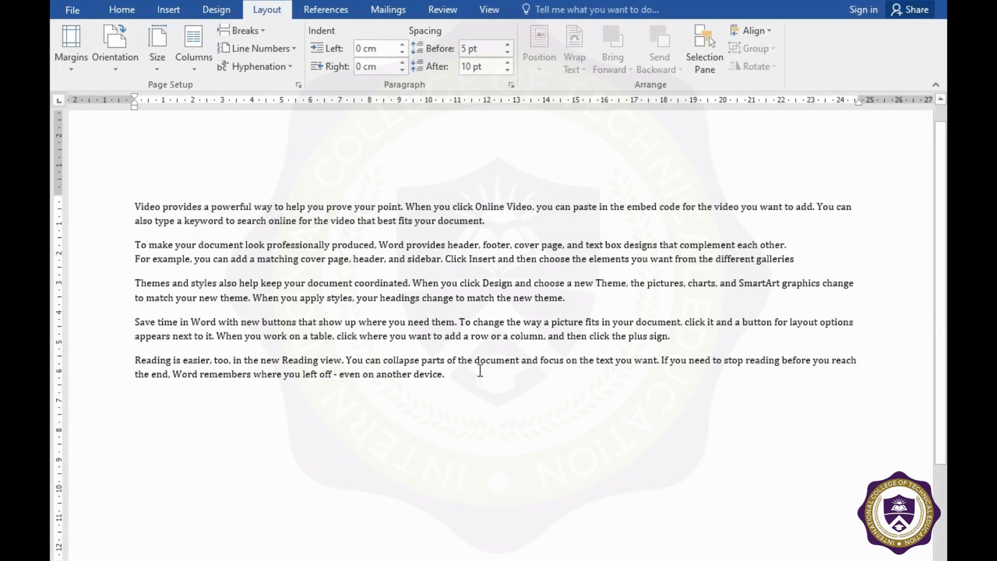
Step: Increase the spacing before every paragraph of the whole text to 66 pt
{"action": "key", "text": "ctrl+a"}
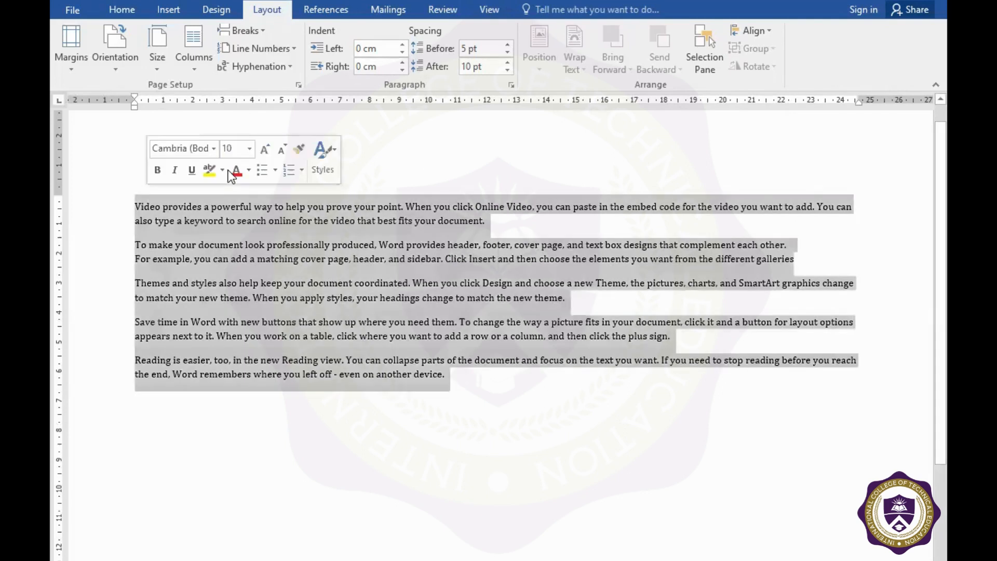
{"action": "left_click", "coordinate": [508, 44]}
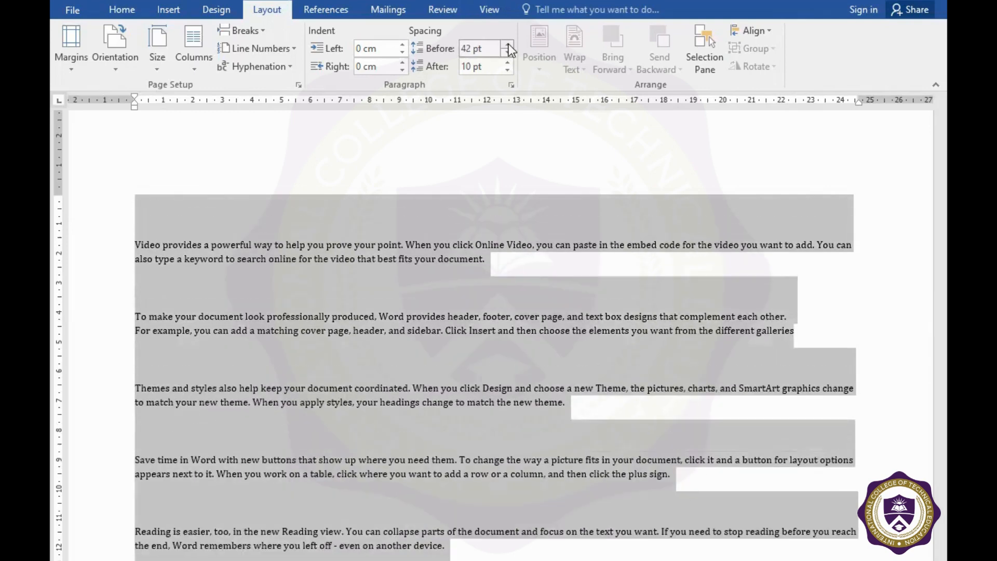
{"action": "left_click", "coordinate": [509, 44]}
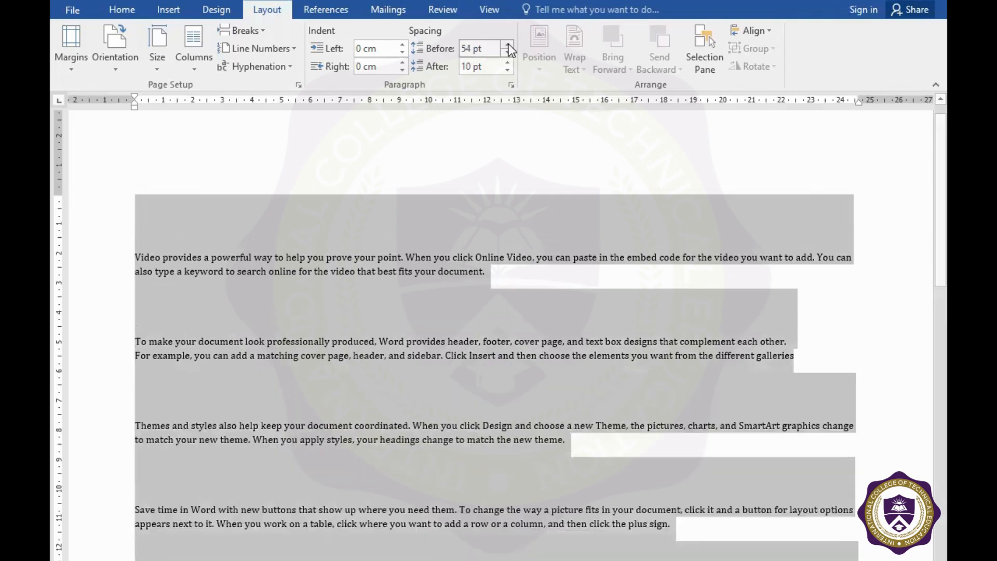
{"action": "left_click", "coordinate": [509, 44]}
{"action": "left_click", "coordinate": [508, 44]}
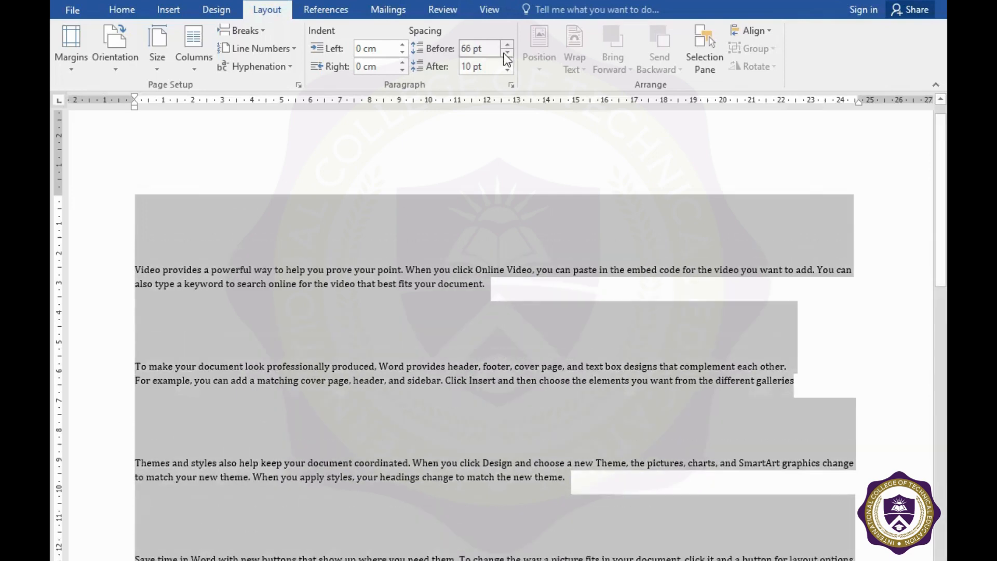
Step: Set the spacing before every paragraph of the whole text to 0 pt
{"action": "left_click", "coordinate": [508, 53]}
{"action": "left_click", "coordinate": [508, 53]}
{"action": "left_click", "coordinate": [508, 53]}
{"action": "left_click", "coordinate": [508, 53]}
{"action": "double_click", "coordinate": [465, 49]}
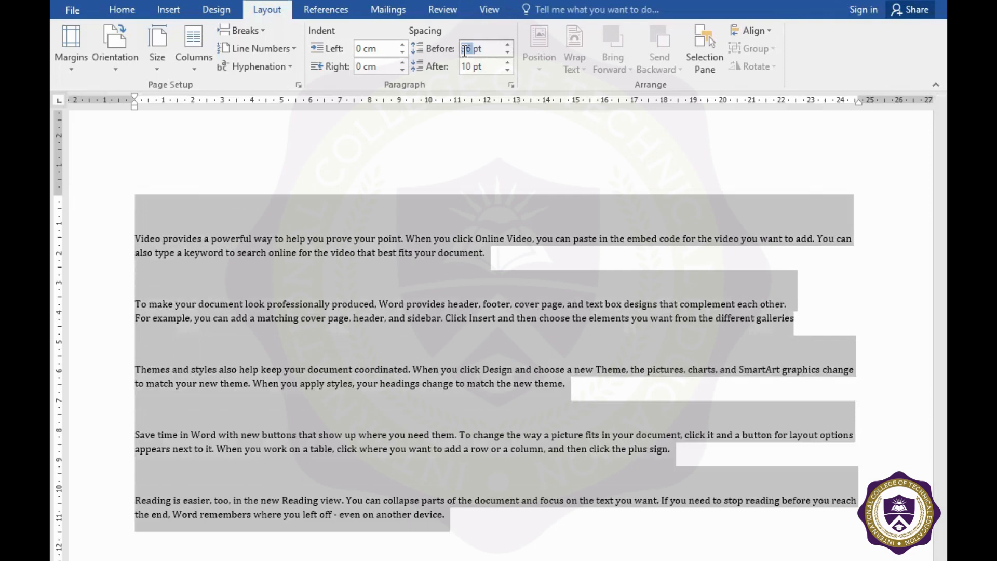
{"action": "type", "text": "0"}
{"action": "key", "text": "Return"}
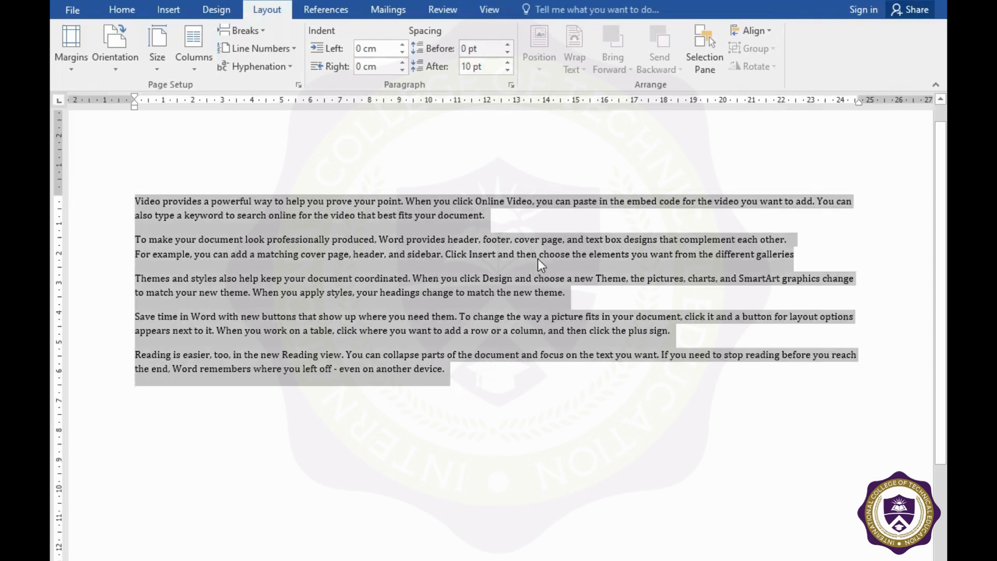
Step: Increase the spacing after every paragraph of the whole text to 42 pt
{"action": "left_click", "coordinate": [509, 64]}
{"action": "left_click", "coordinate": [510, 64]}
{"action": "left_click", "coordinate": [509, 64]}
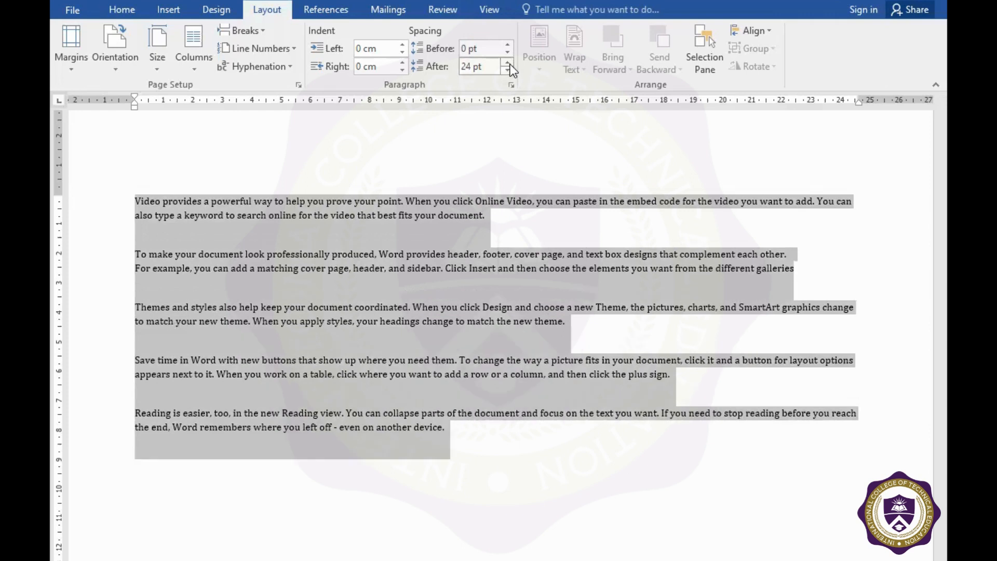
{"action": "left_click", "coordinate": [510, 63]}
{"action": "left_click", "coordinate": [510, 64]}
{"action": "left_click", "coordinate": [510, 64]}
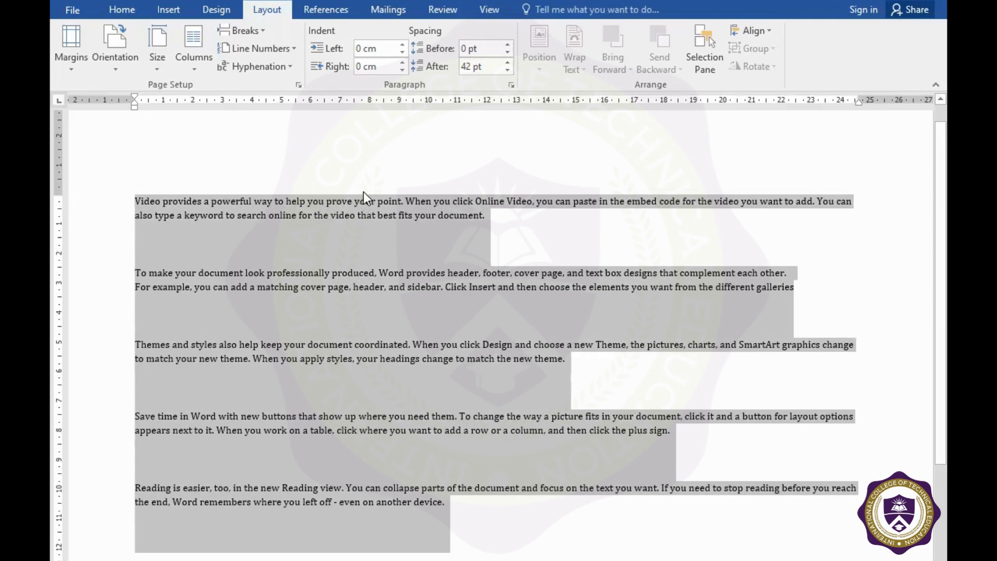
Step: Set the spacing after every paragraph of the whole text to 0 pt
{"action": "double_click", "coordinate": [464, 66]}
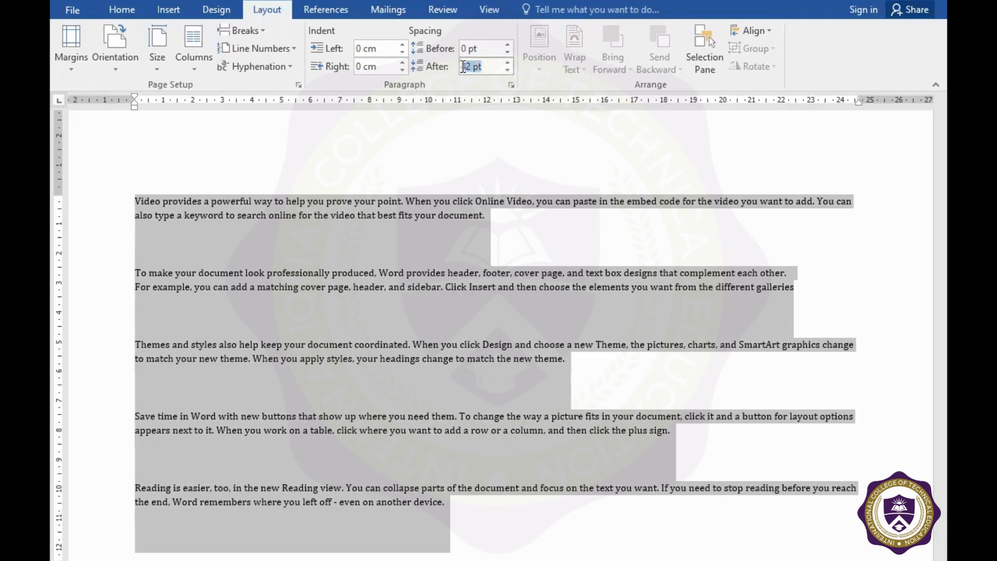
{"action": "type", "text": "0"}
{"action": "key", "text": "Return"}
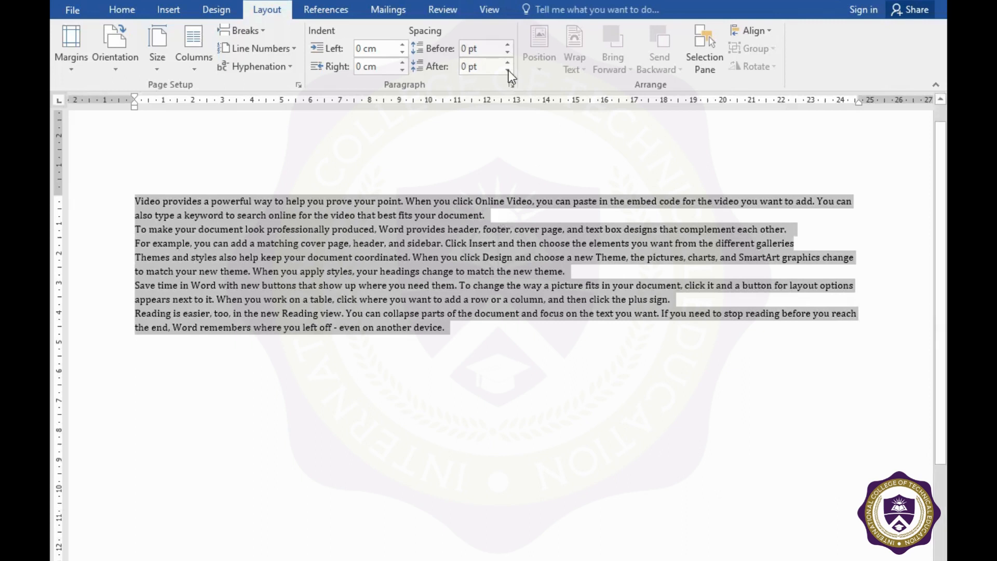
Step: Set the spacing after every paragraph to 10 pt and deselect the text
{"action": "left_click_drag", "start_coordinate": [465, 68], "coordinate": [457, 66]}
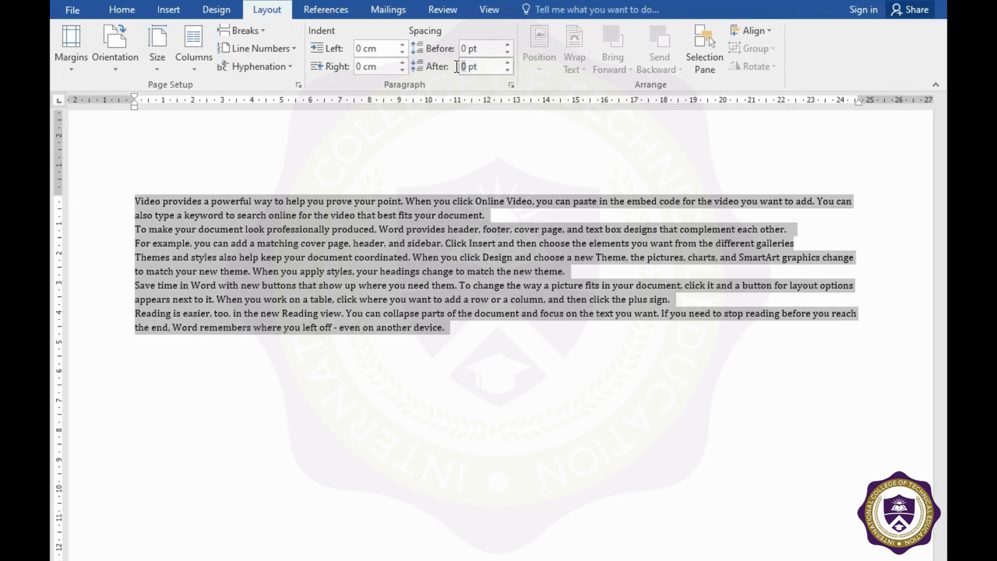
{"action": "type", "text": "10"}
{"action": "key", "text": "Return"}
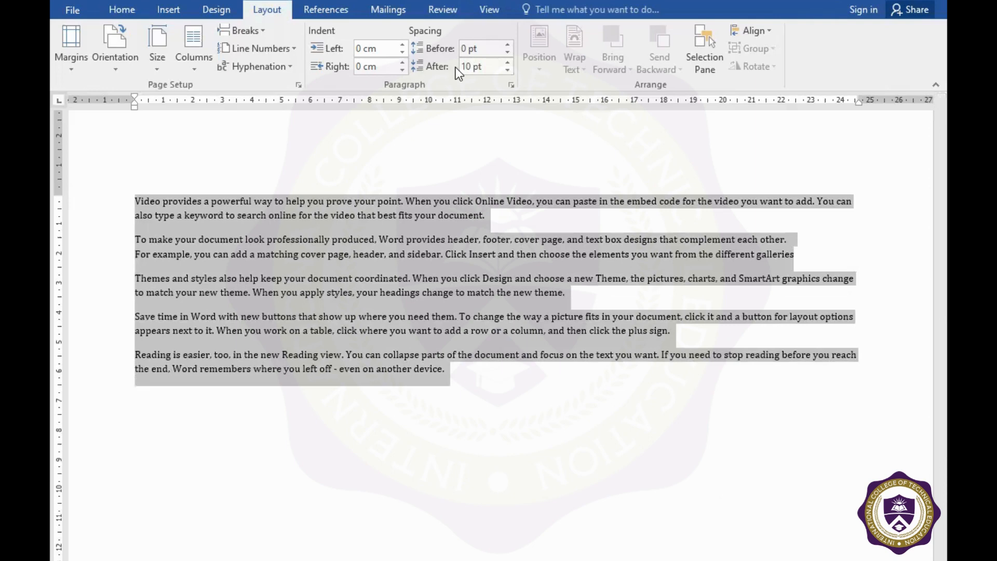
{"action": "left_click", "coordinate": [473, 215]}
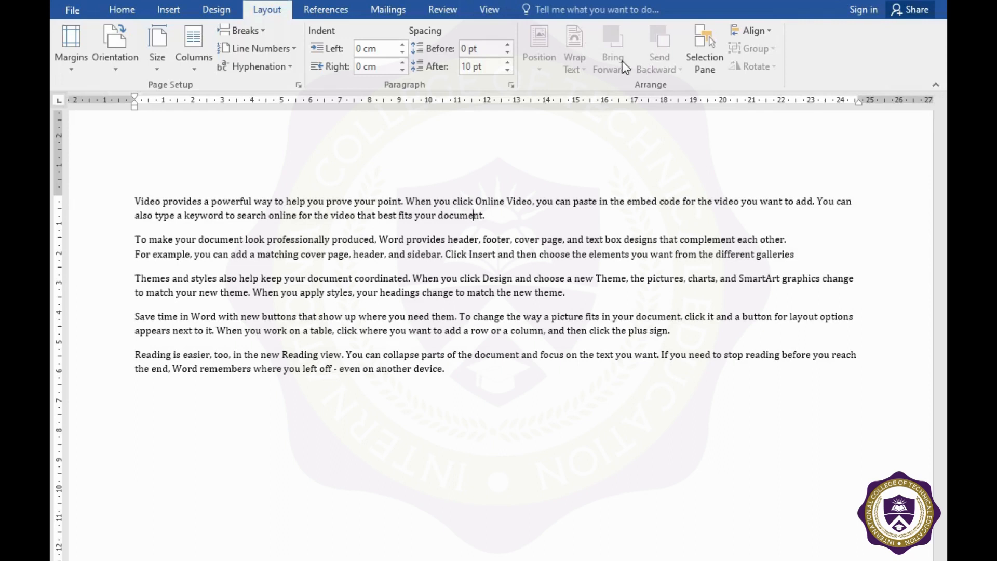
Step: Insert an ellipse about 5.48 cm high and 5 cm wide over the left half of the text
{"action": "left_click", "coordinate": [127, 8]}
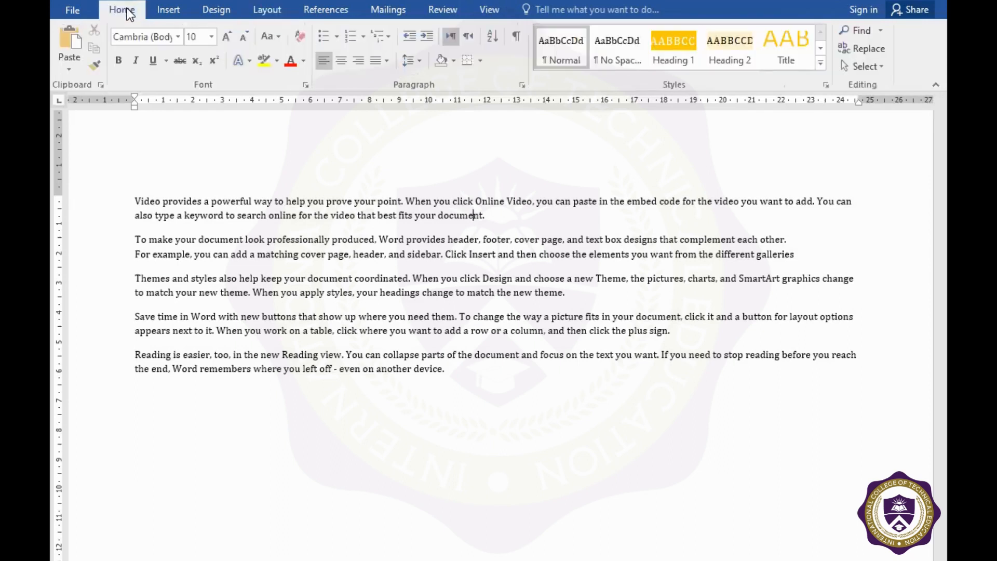
{"action": "left_click", "coordinate": [170, 10]}
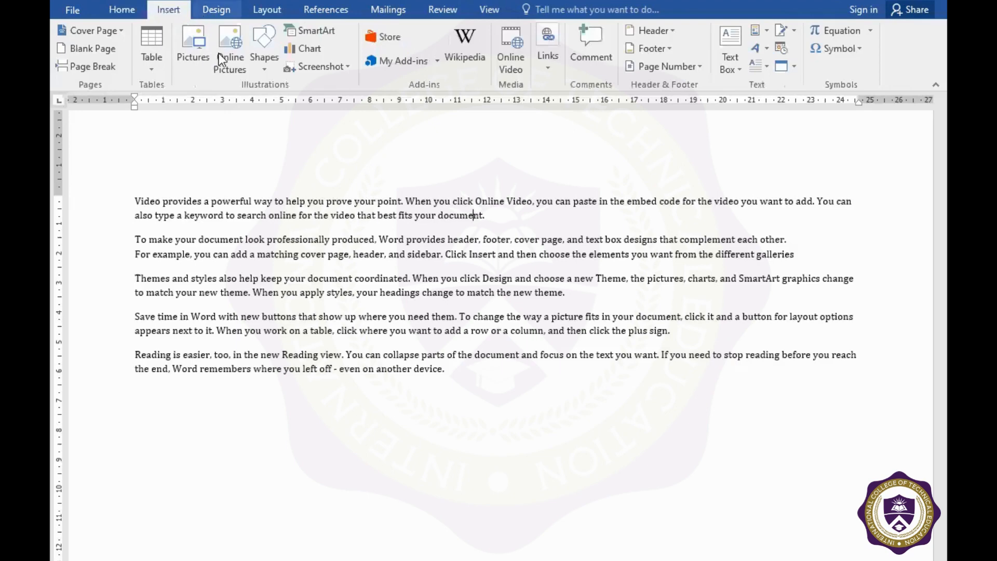
{"action": "left_click", "coordinate": [266, 60]}
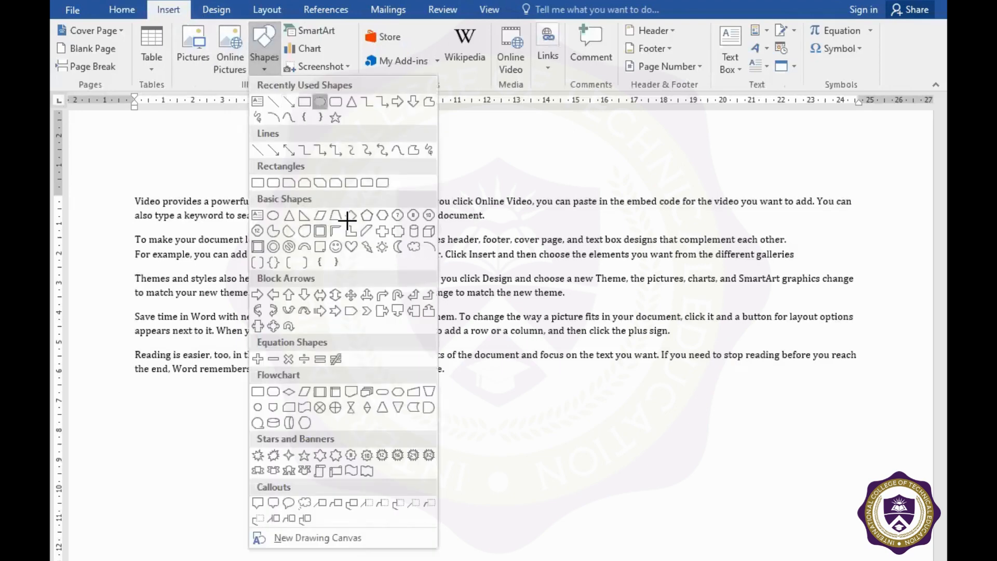
{"action": "left_click", "coordinate": [290, 104]}
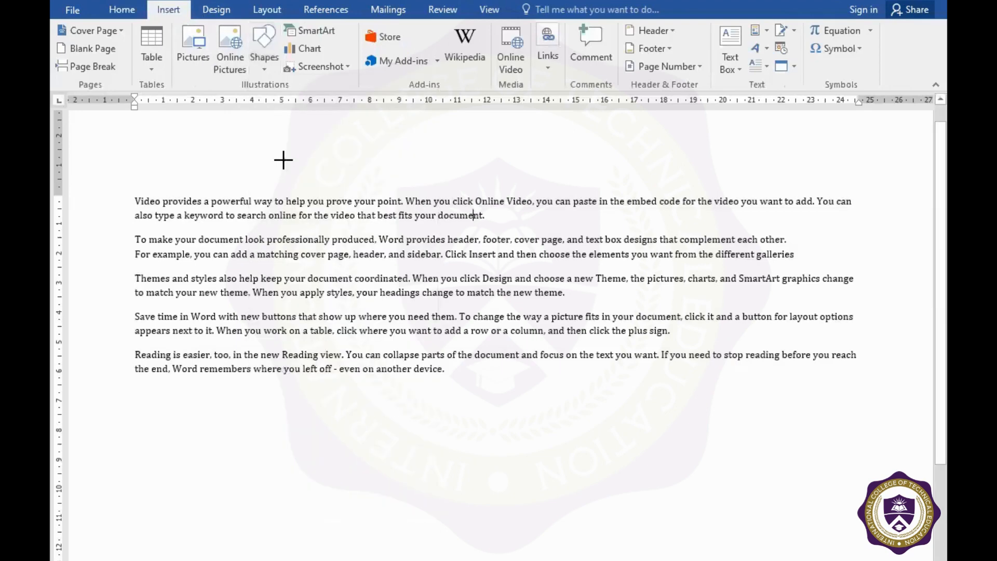
{"action": "left_click", "coordinate": [272, 64]}
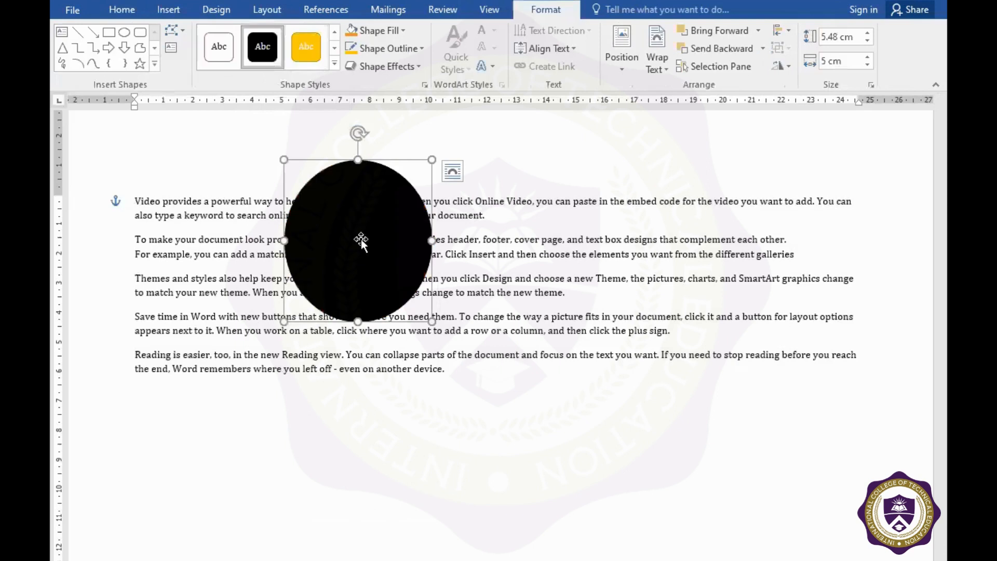
Step: Duplicate the ellipse to its right with an overlap, giving the original a yellow shape style and the copy a black one
{"action": "left_click_drag", "start_coordinate": [353, 245], "coordinate": [437, 248]}
{"action": "left_click", "coordinate": [304, 45]}
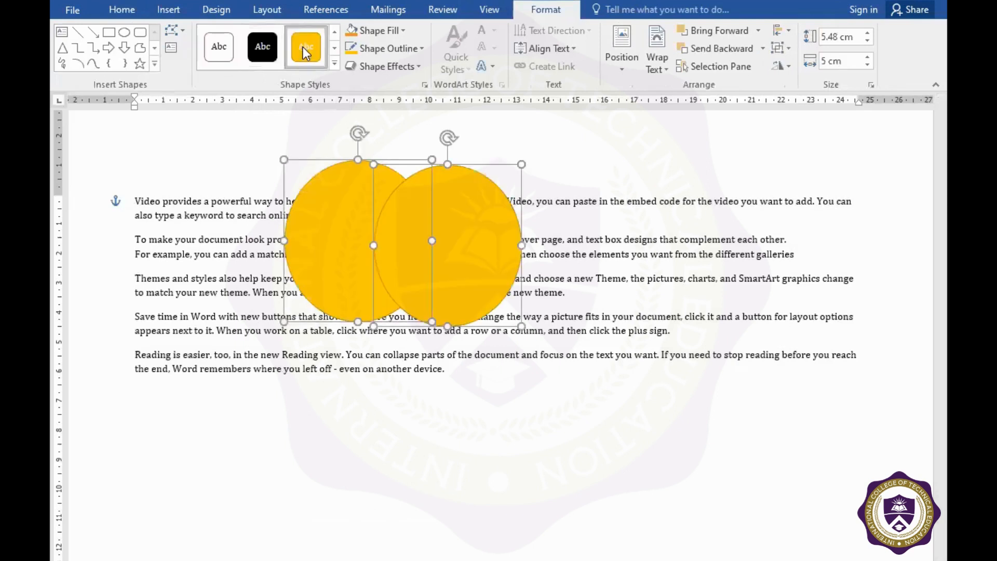
{"action": "left_click", "coordinate": [449, 364]}
{"action": "left_click_drag", "start_coordinate": [459, 261], "coordinate": [422, 245]}
{"action": "left_click", "coordinate": [263, 49]}
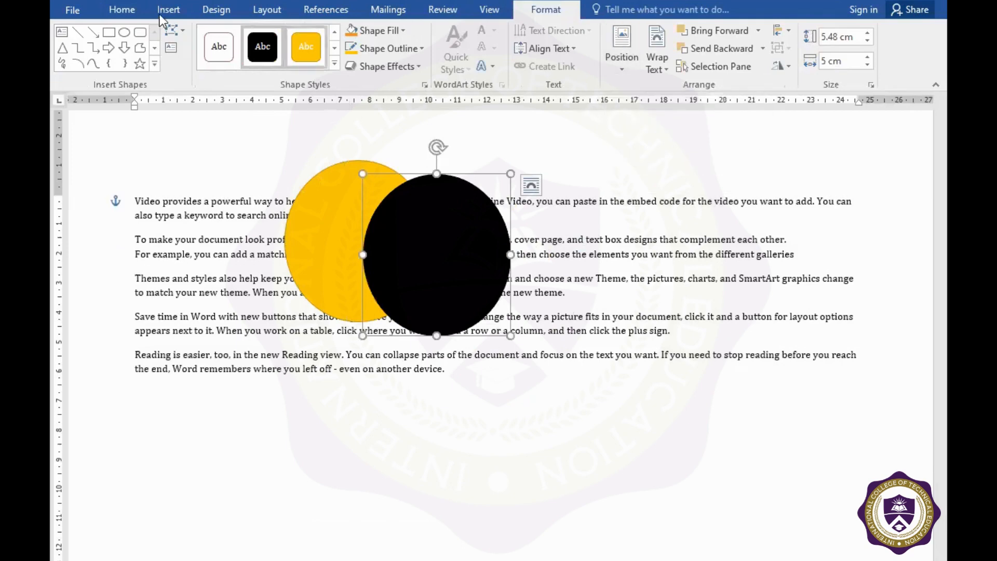
Step: Review the position options and set the black ellipse's text wrapping to Behind Text
{"action": "left_click", "coordinate": [270, 14]}
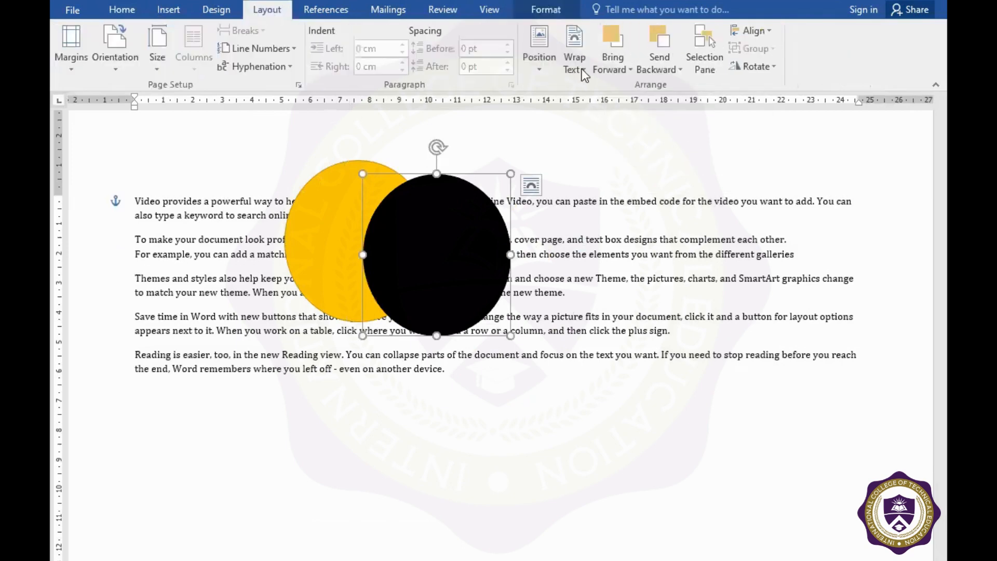
{"action": "left_click", "coordinate": [540, 65]}
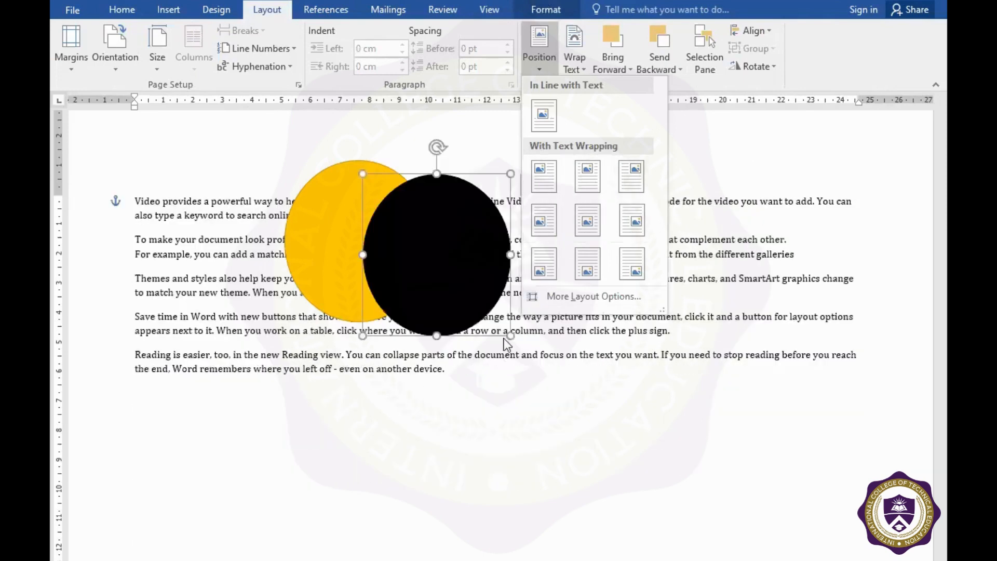
{"action": "left_click", "coordinate": [572, 68]}
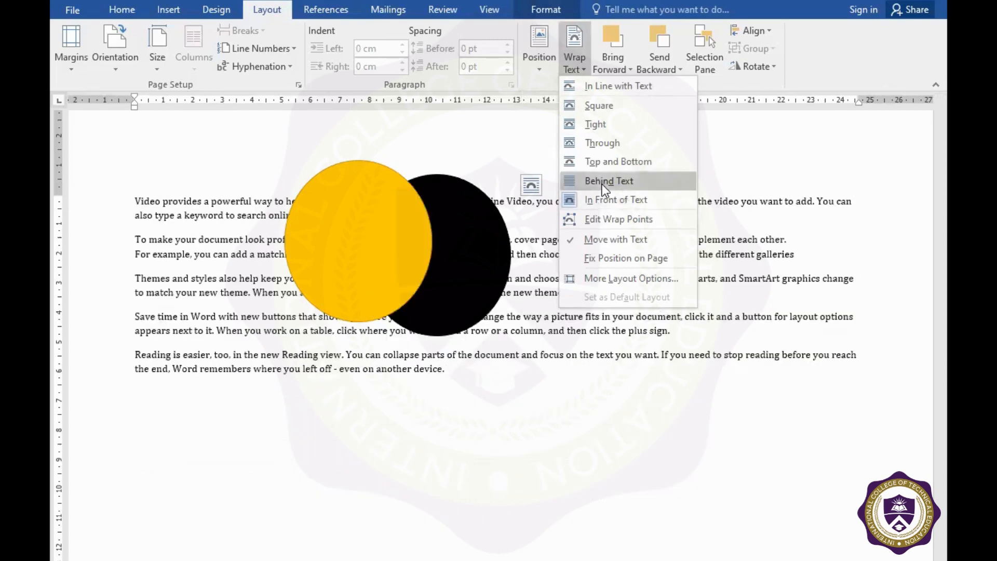
{"action": "left_click", "coordinate": [603, 182]}
Step: Move the black ellipse to the right, clear of the yellow one, and deselect it
{"action": "left_click", "coordinate": [335, 242]}
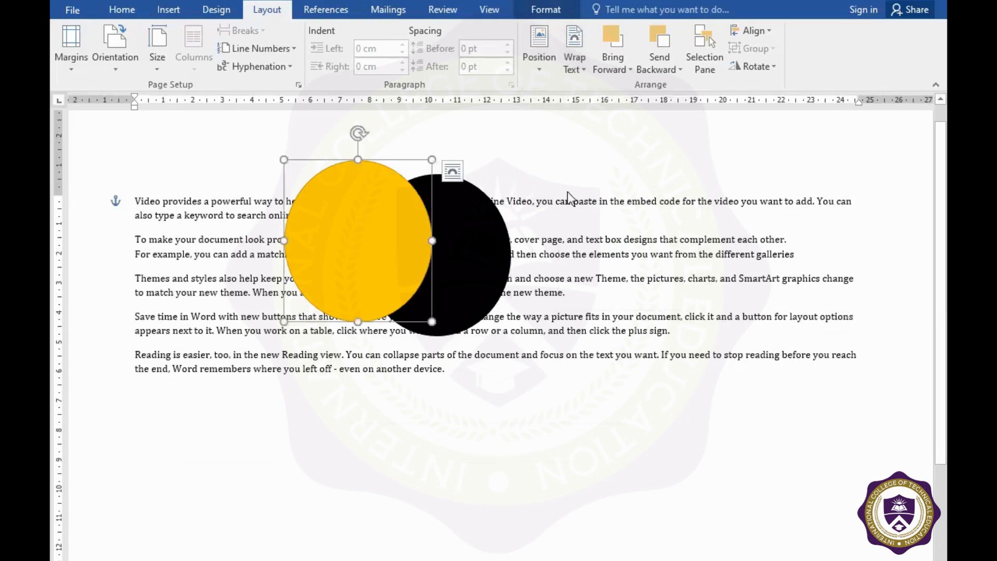
{"action": "left_click", "coordinate": [517, 258]}
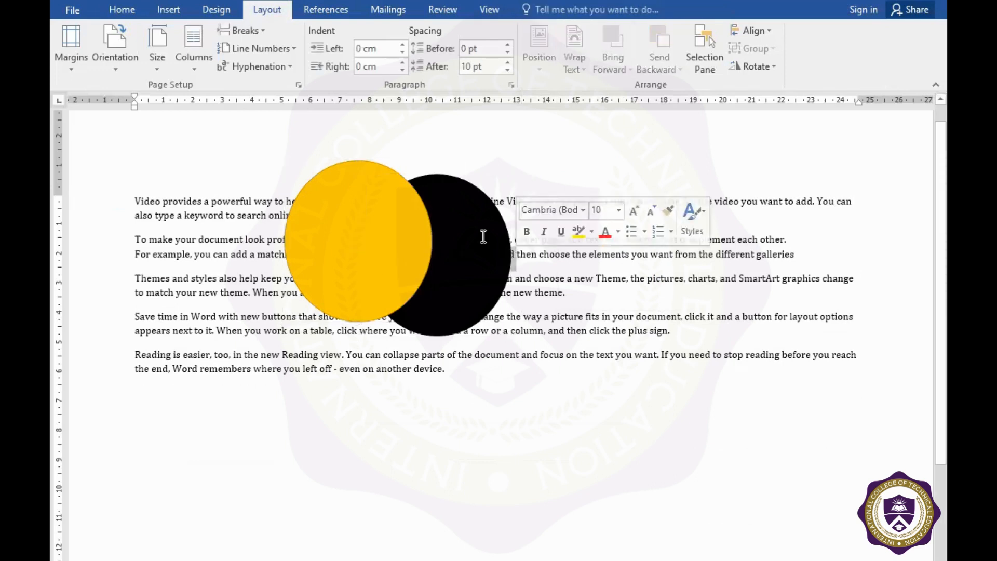
{"action": "left_click", "coordinate": [481, 202]}
{"action": "left_click", "coordinate": [497, 230]}
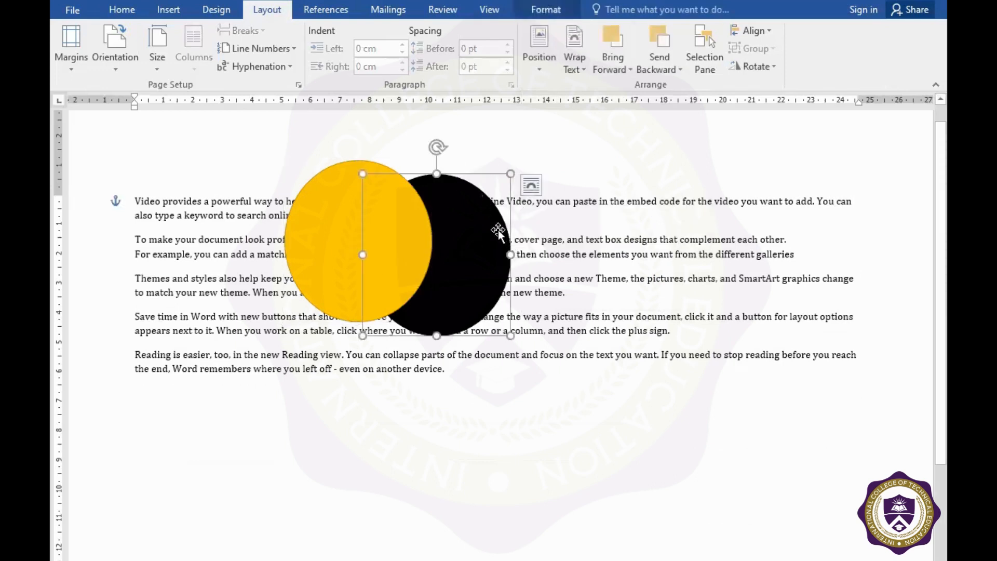
{"action": "left_click_drag", "start_coordinate": [498, 230], "coordinate": [640, 234]}
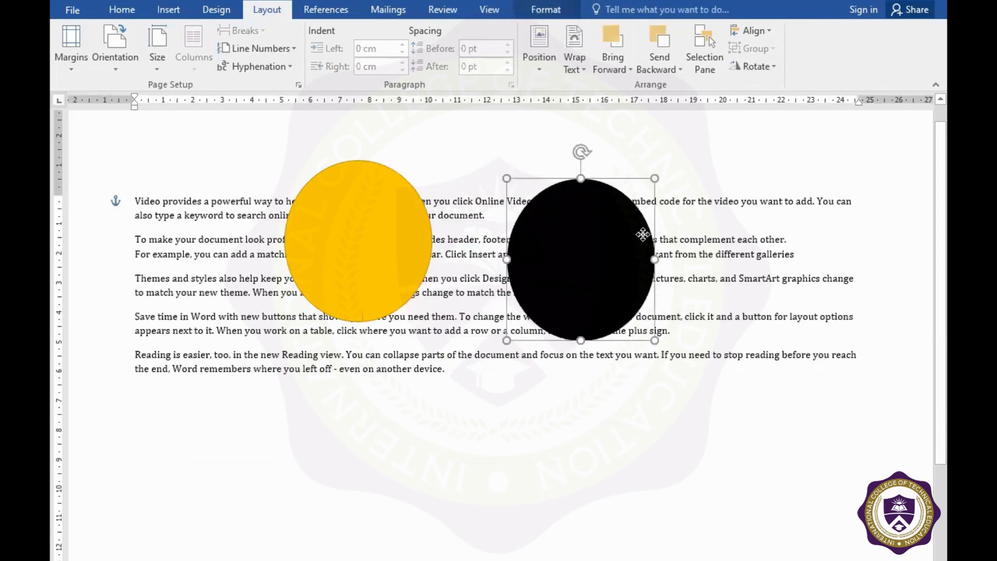
{"action": "double_click", "coordinate": [617, 242]}
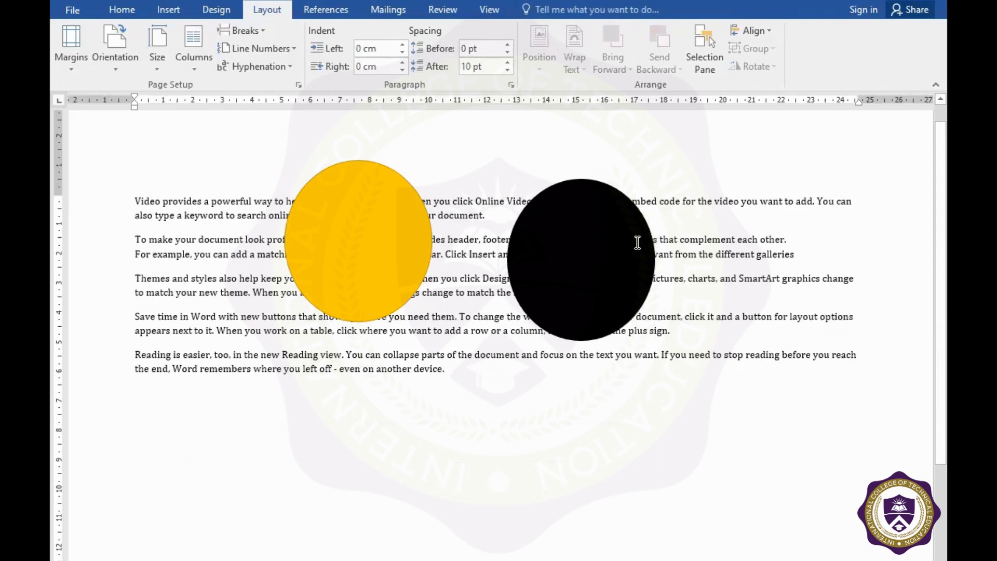
Step: Set the yellow ellipse's text wrapping to Behind Text and move it slightly right and down
{"action": "left_click", "coordinate": [417, 227]}
{"action": "left_click", "coordinate": [572, 69]}
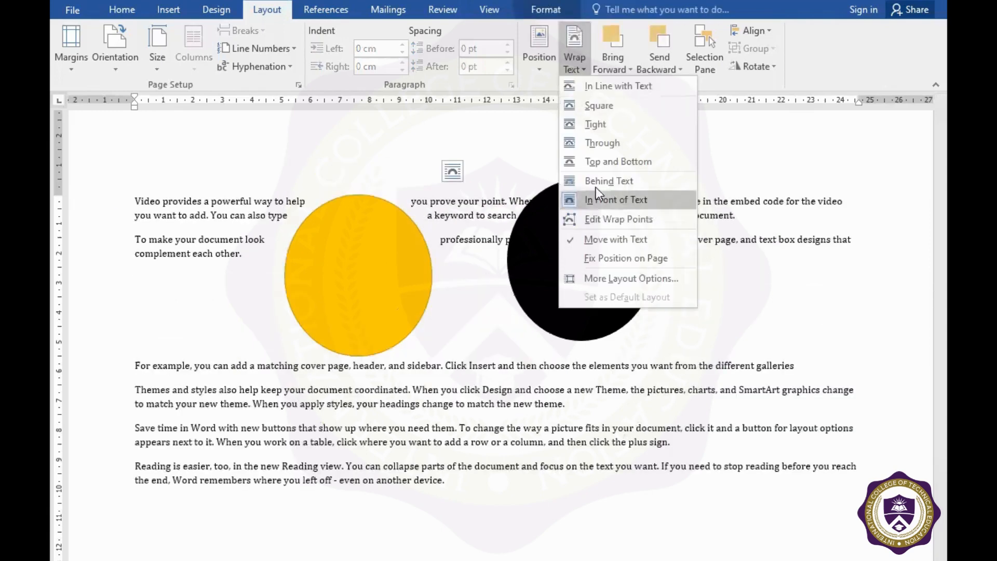
{"action": "left_click", "coordinate": [596, 181]}
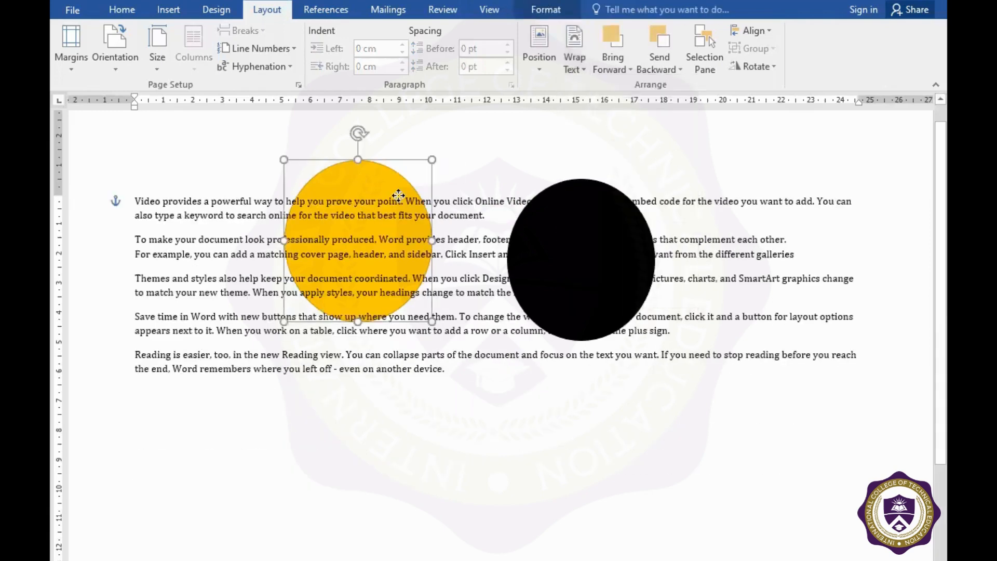
{"action": "left_click_drag", "start_coordinate": [360, 189], "coordinate": [401, 204]}
Step: Set the text wrapping of the black ellipse and of the yellow ellipse to In Front of Text
{"action": "left_click", "coordinate": [566, 223]}
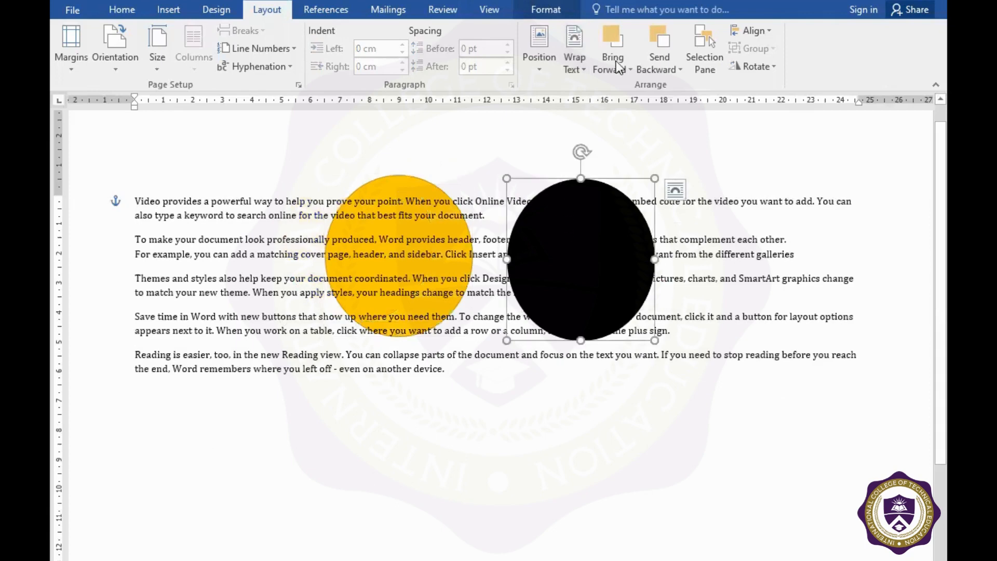
{"action": "left_click", "coordinate": [581, 72]}
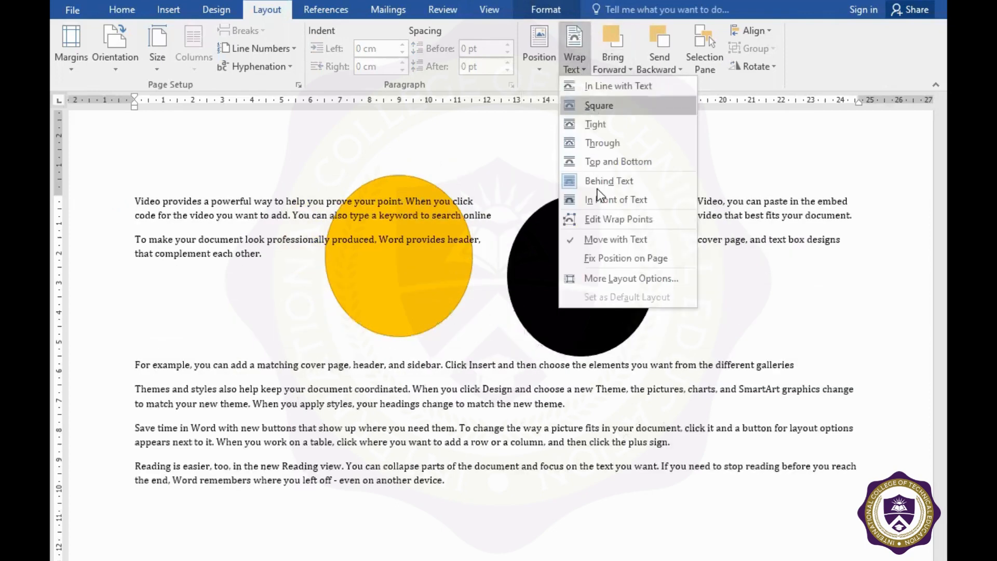
{"action": "left_click", "coordinate": [597, 201]}
{"action": "left_click", "coordinate": [444, 185]}
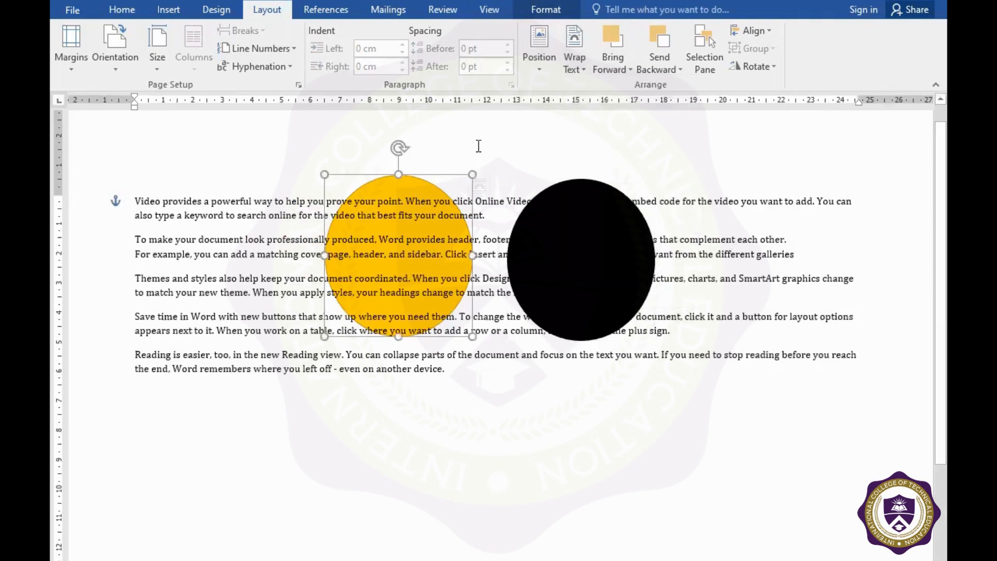
{"action": "left_click", "coordinate": [574, 63]}
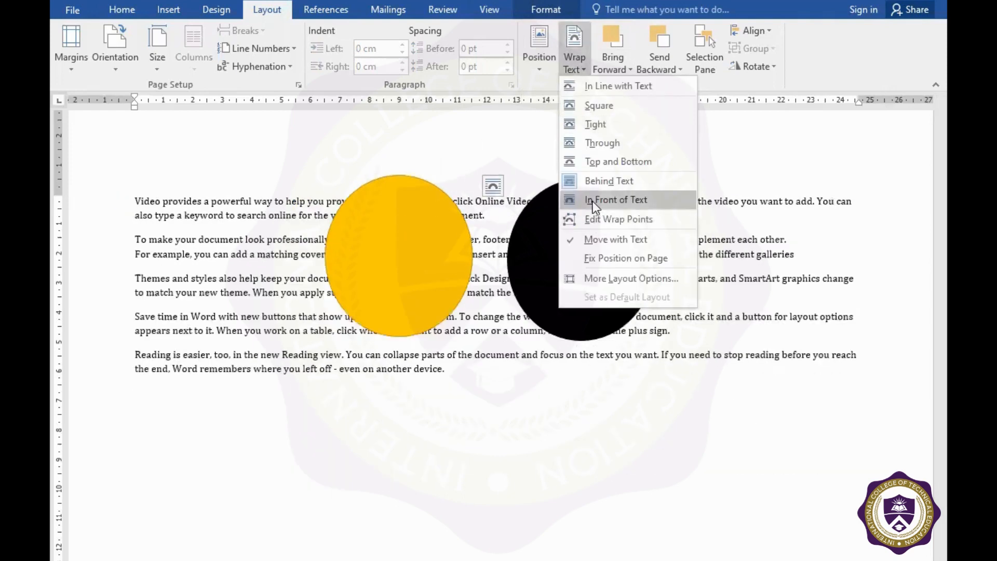
{"action": "left_click", "coordinate": [593, 201]}
Step: Move the black ellipse left to overlap the yellow one and review its Bring Forward options
{"action": "left_click_drag", "start_coordinate": [587, 220], "coordinate": [505, 214]}
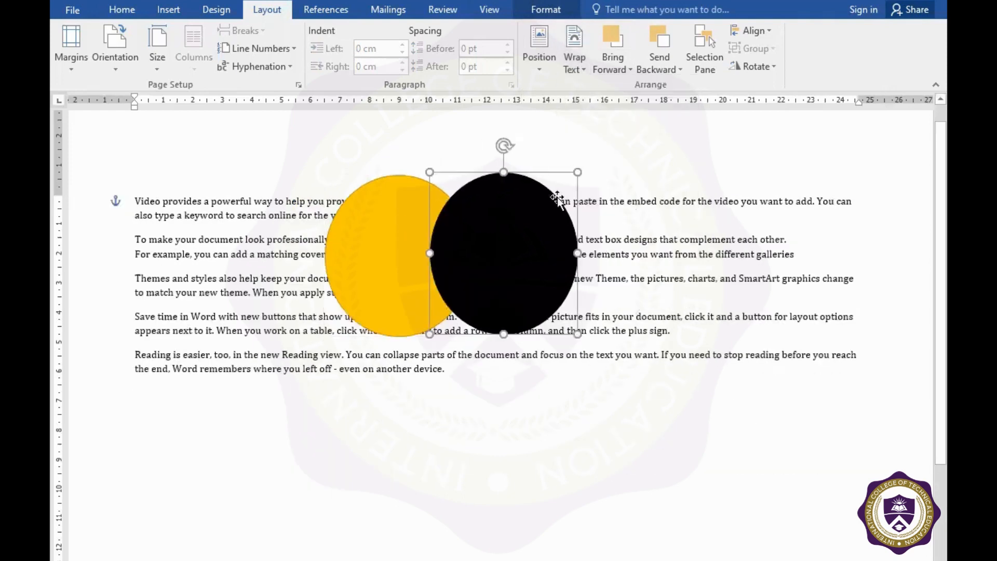
{"action": "left_click", "coordinate": [627, 70]}
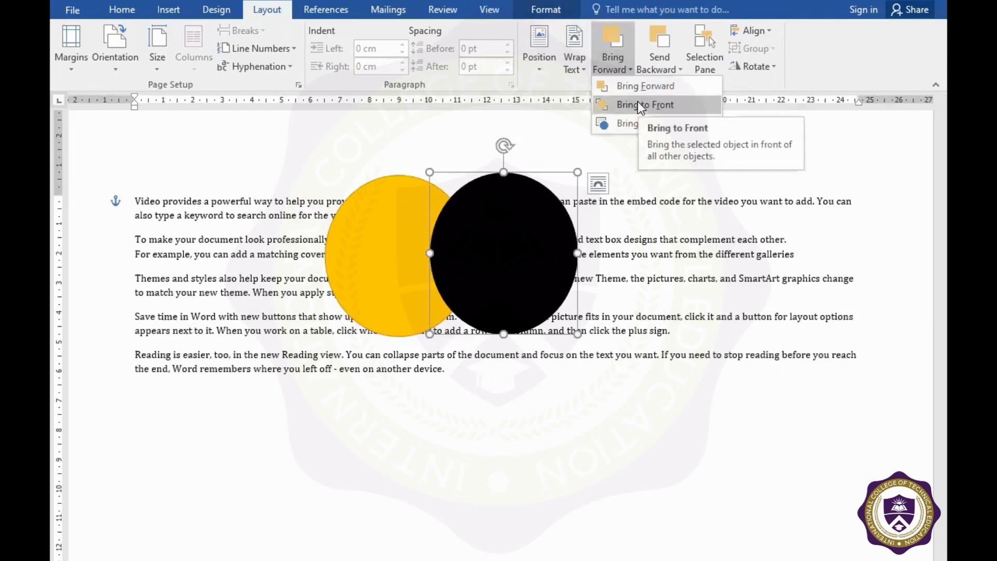
{"action": "left_click", "coordinate": [643, 141]}
Step: Duplicate the black ellipse to its right and apply the orange-red filled theme style to both copies
{"action": "left_click", "coordinate": [495, 246]}
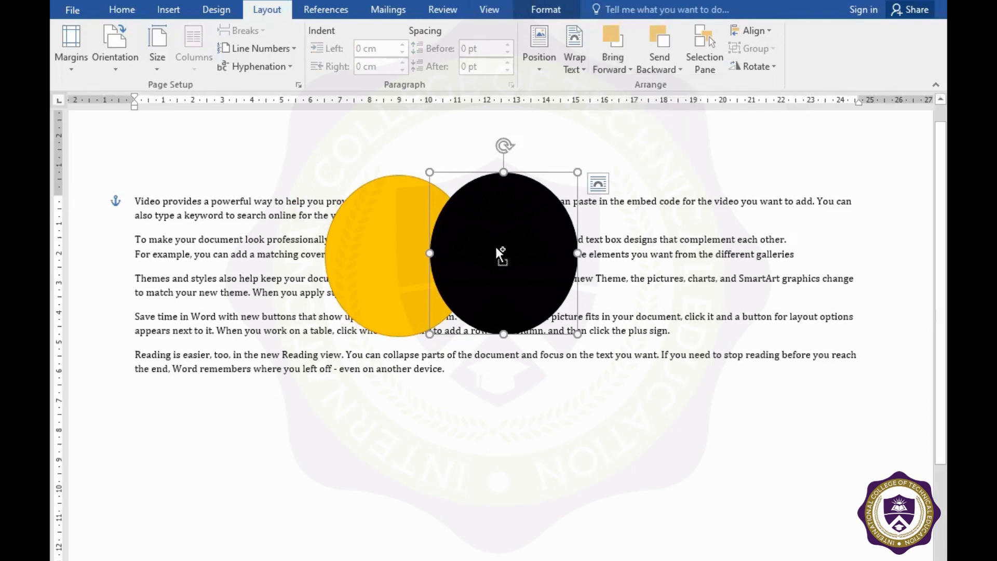
{"action": "left_click_drag", "start_coordinate": [496, 247], "coordinate": [561, 251]}
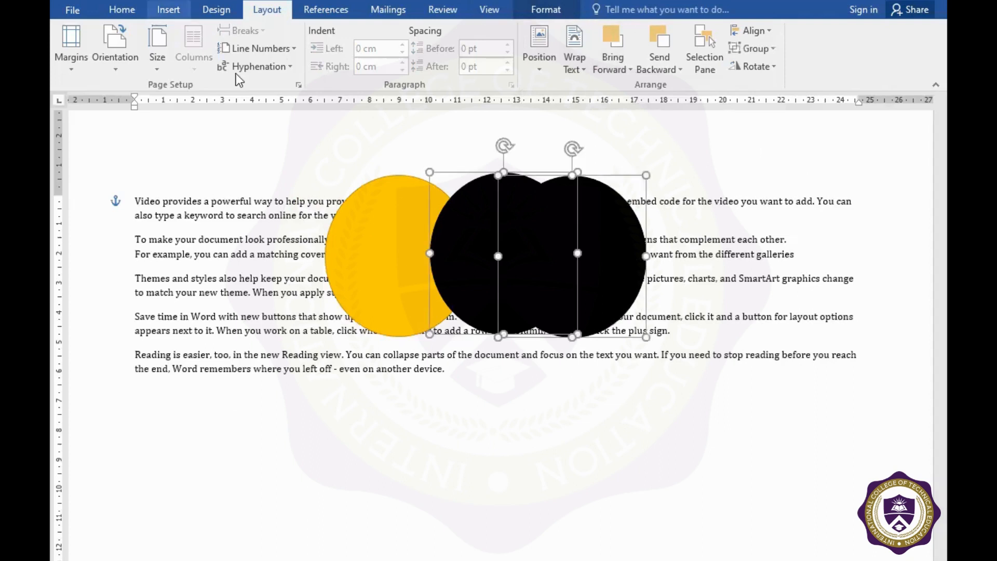
{"action": "left_click", "coordinate": [334, 63]}
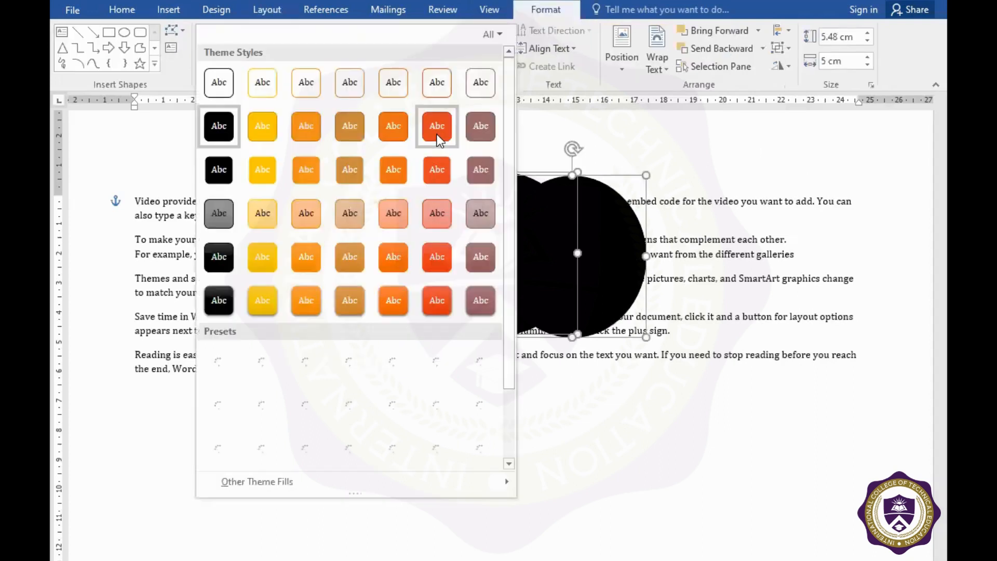
{"action": "left_click", "coordinate": [447, 165]}
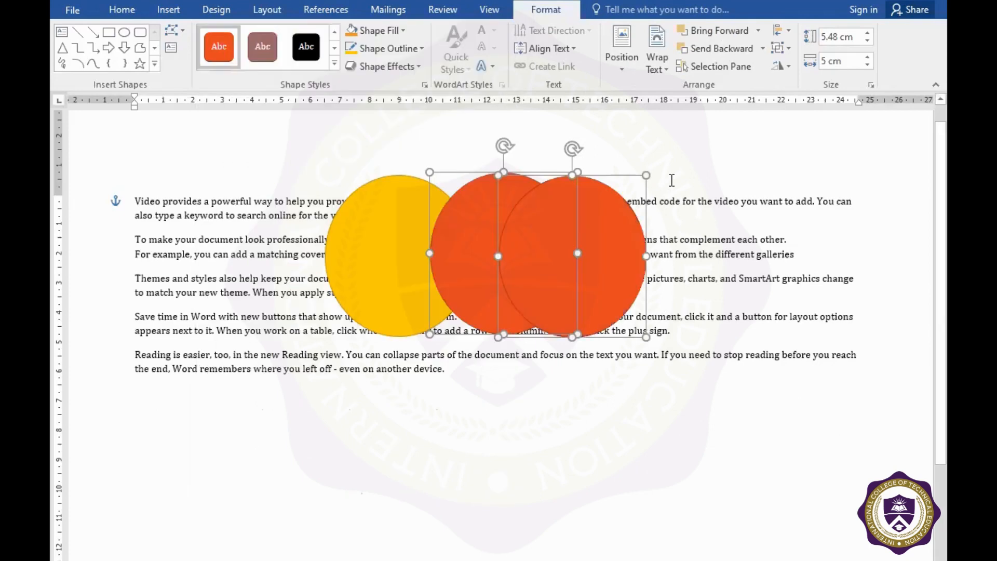
Step: Restyle the rightmost ellipse in solid black and shift the ellipses so that yellow, orange-red and black overlap in a row
{"action": "left_click_drag", "start_coordinate": [608, 219], "coordinate": [652, 219]}
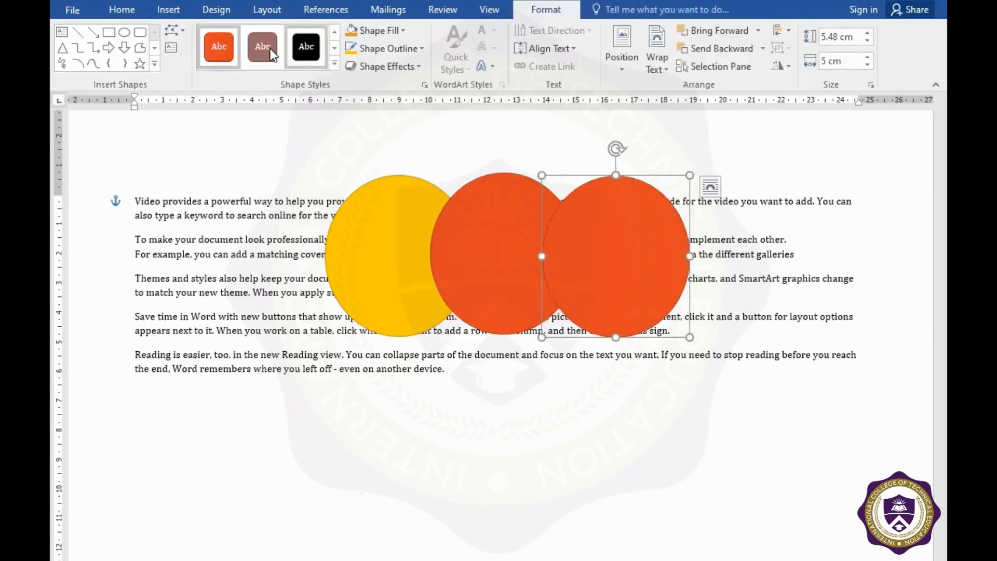
{"action": "left_click", "coordinate": [307, 49]}
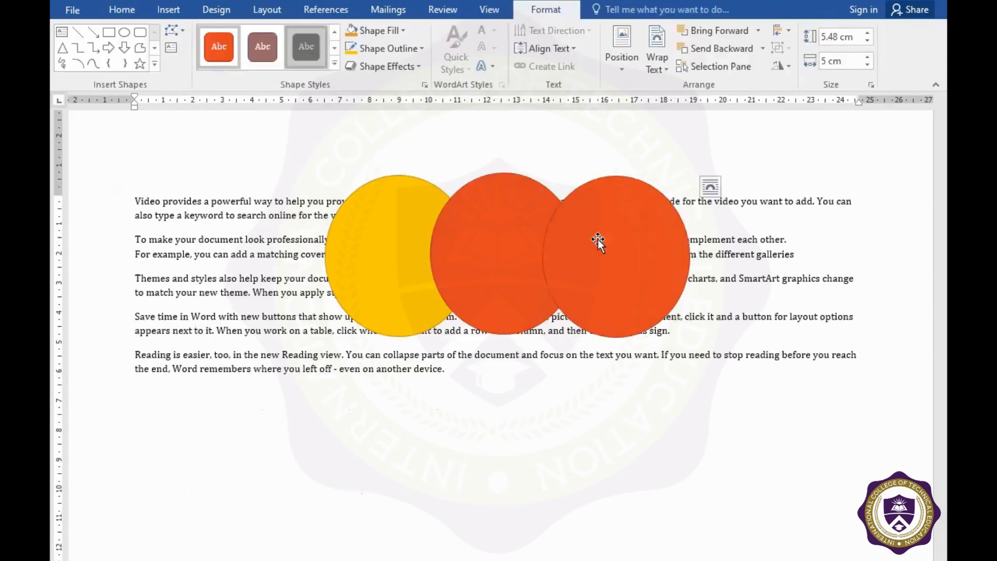
{"action": "left_click_drag", "start_coordinate": [447, 239], "coordinate": [404, 240]}
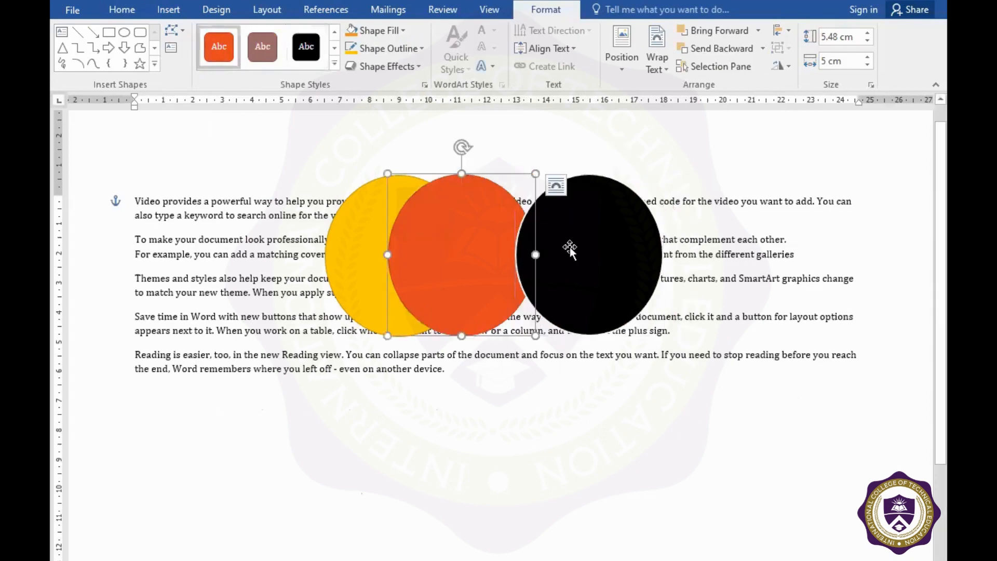
{"action": "left_click_drag", "start_coordinate": [582, 248], "coordinate": [522, 243]}
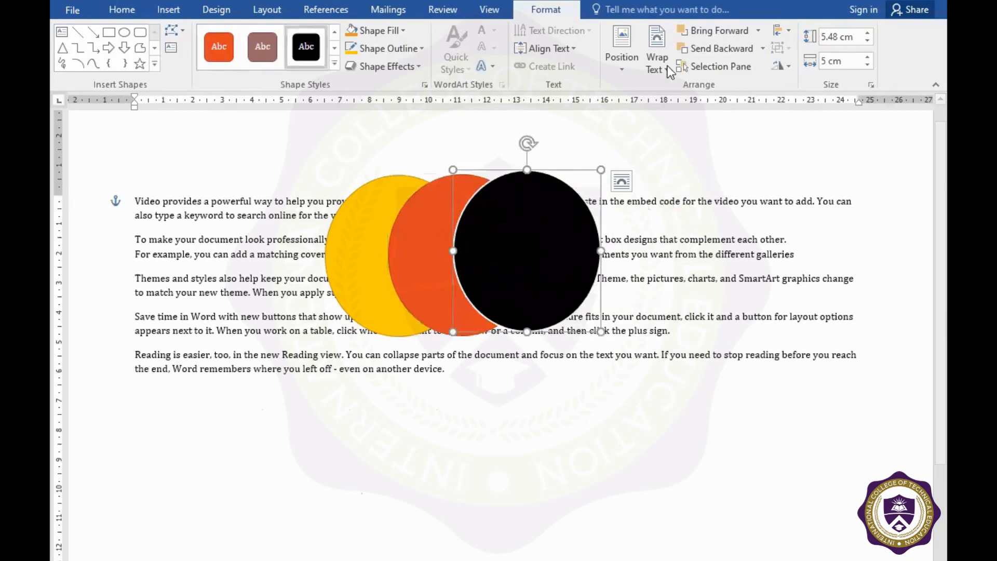
Step: Move the orange-red and black ellipses further left so they cover most of the yellow one
{"action": "left_click", "coordinate": [261, 9]}
{"action": "left_click", "coordinate": [624, 67]}
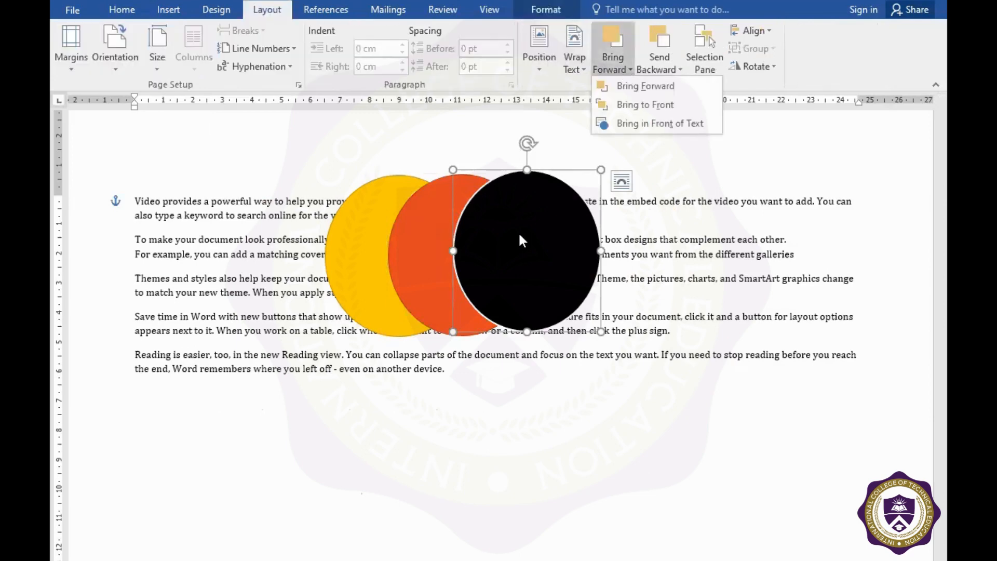
{"action": "left_click", "coordinate": [400, 240]}
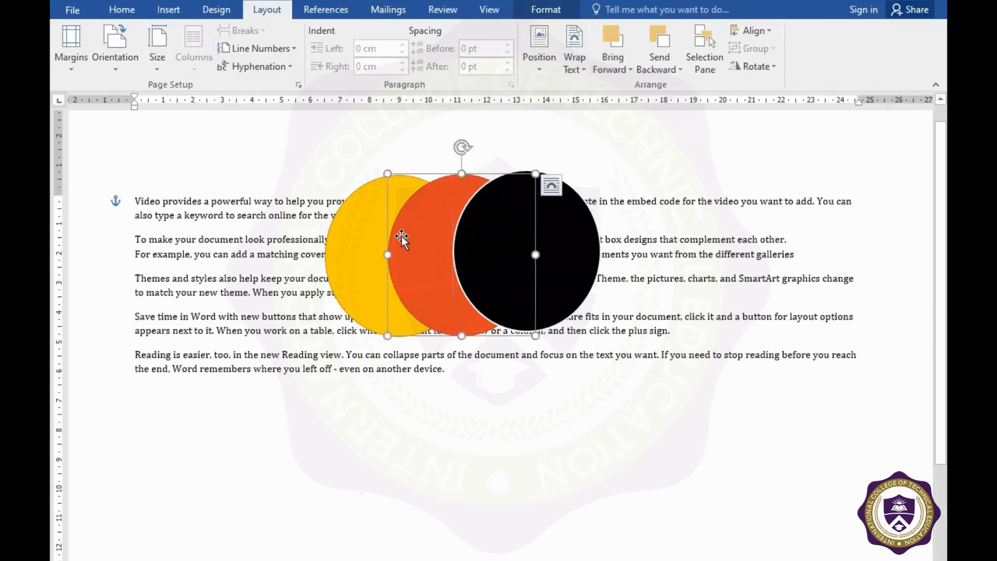
{"action": "left_click_drag", "start_coordinate": [401, 238], "coordinate": [359, 238]}
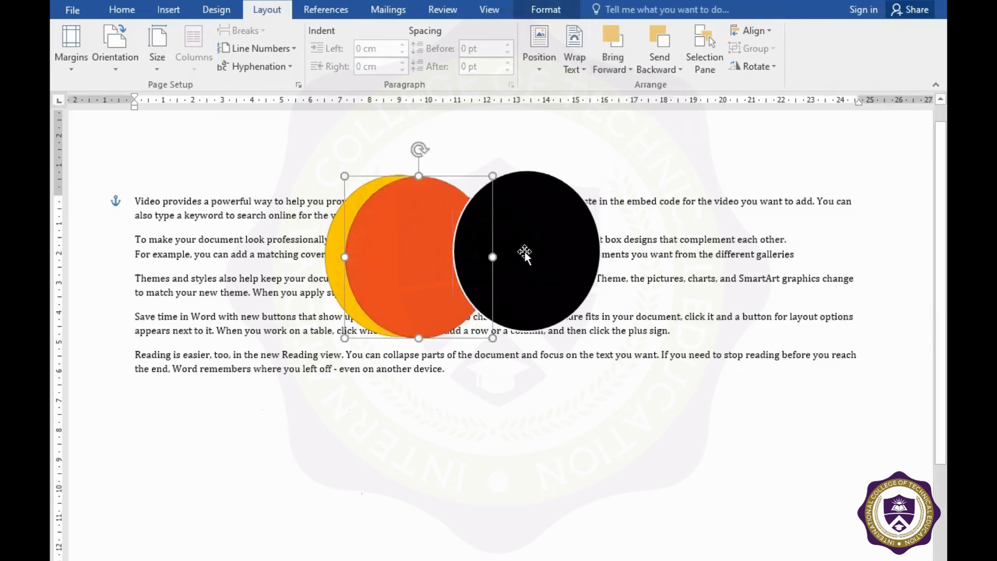
{"action": "left_click_drag", "start_coordinate": [452, 256], "coordinate": [371, 257]}
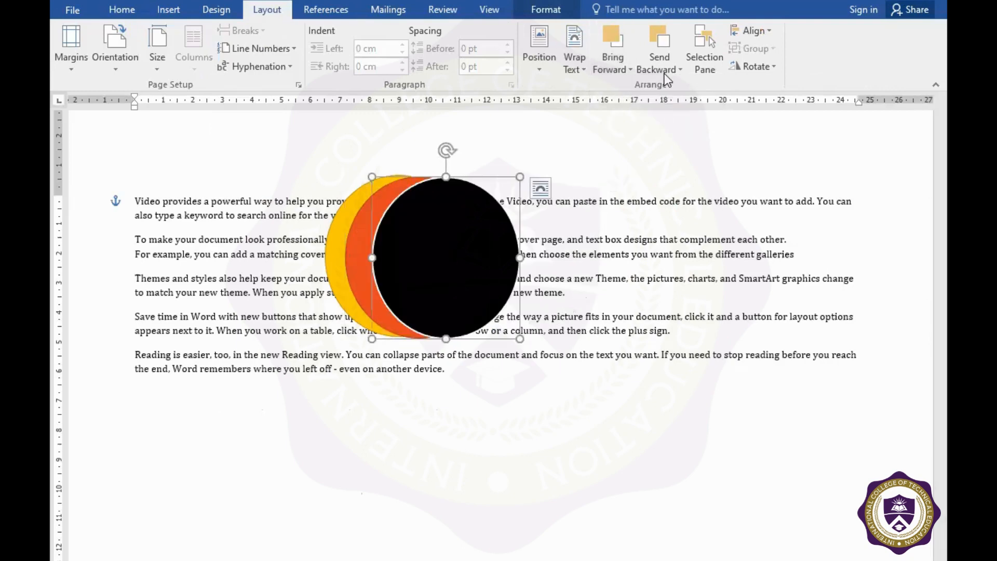
Step: Send the black ellipse backward one level behind the orange-red one and send it to the back of the stack
{"action": "left_click", "coordinate": [665, 71]}
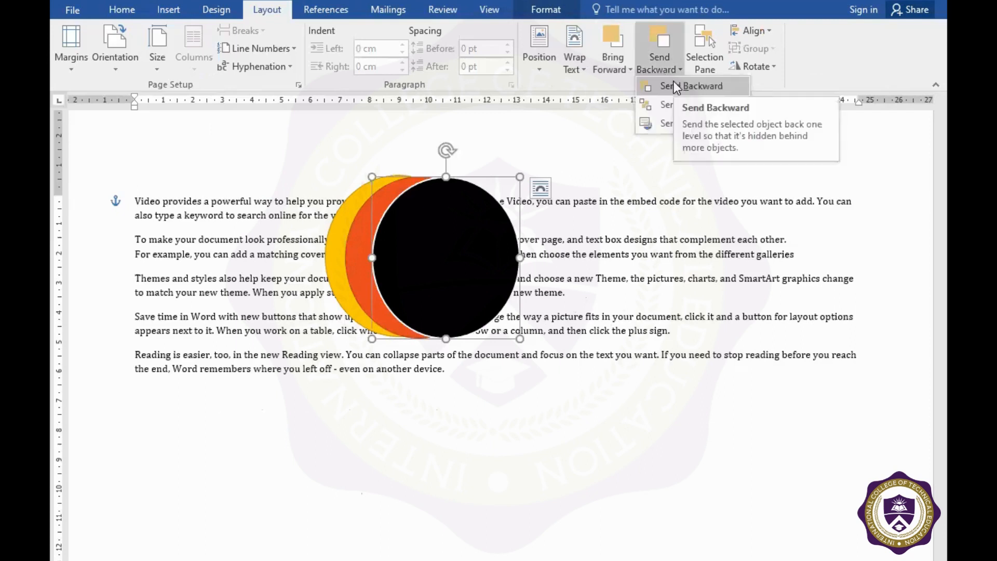
{"action": "left_click", "coordinate": [674, 83]}
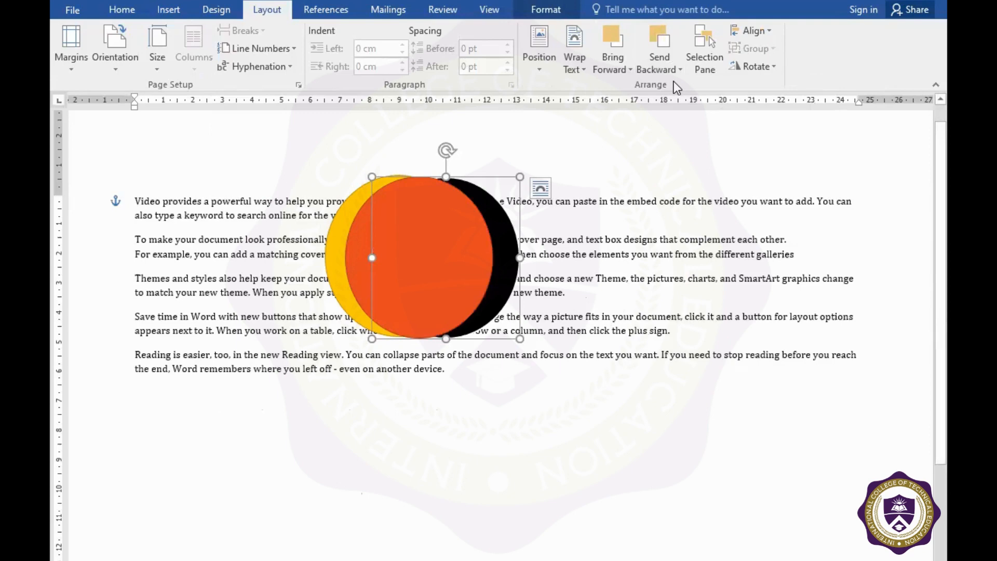
{"action": "left_click", "coordinate": [663, 68]}
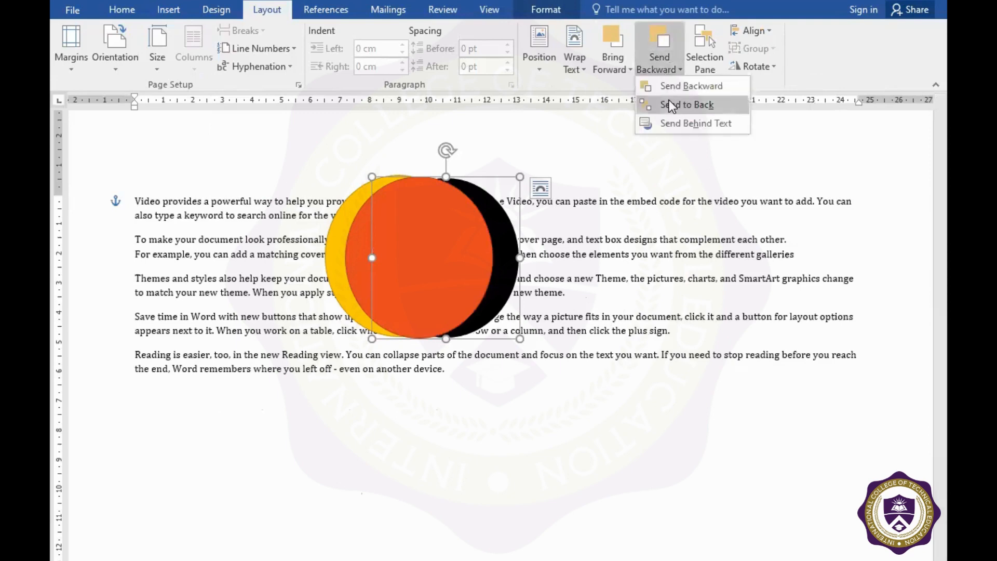
{"action": "left_click", "coordinate": [669, 103]}
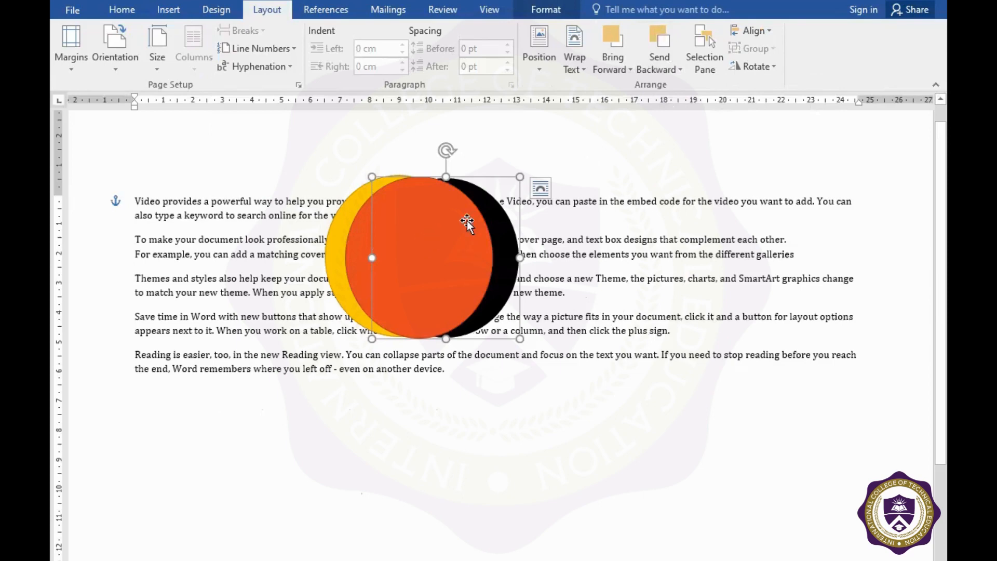
Step: Move all three ellipses down over the lower paragraphs, fanned out with orange-red at left, yellow in the middle and black at right
{"action": "left_click_drag", "start_coordinate": [436, 251], "coordinate": [348, 333]}
{"action": "left_click_drag", "start_coordinate": [444, 200], "coordinate": [433, 284]}
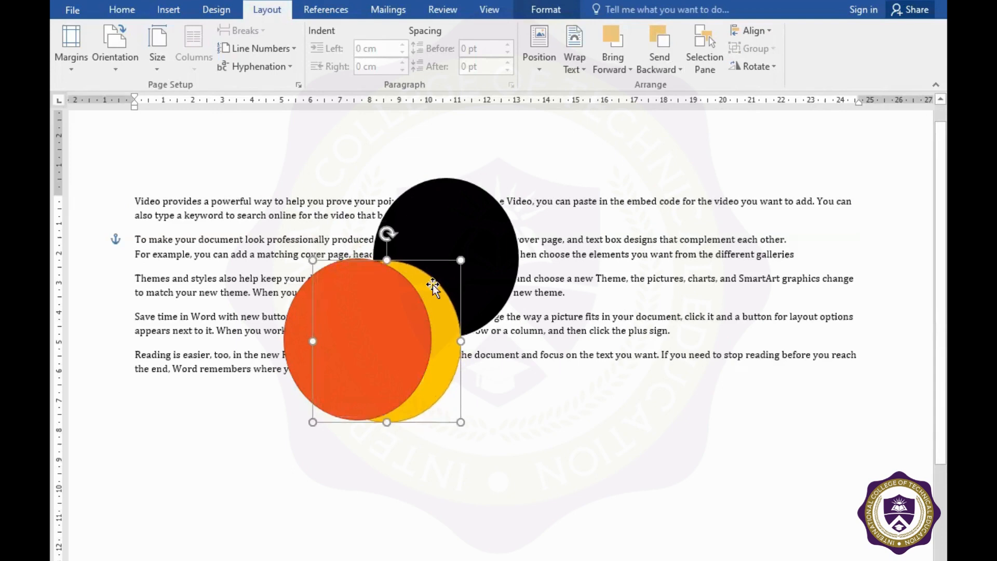
{"action": "left_click_drag", "start_coordinate": [472, 247], "coordinate": [450, 301]}
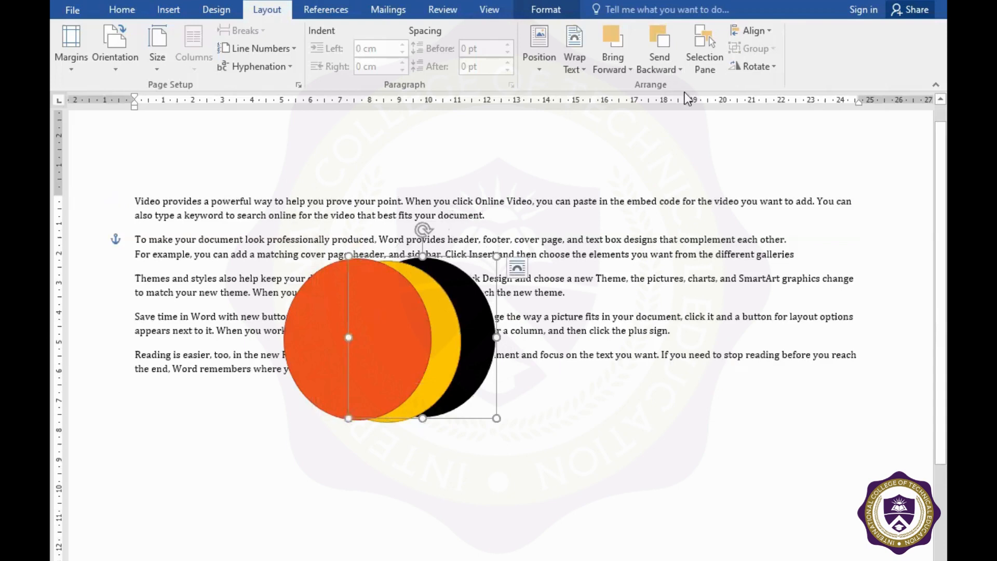
Step: Send the black ellipse behind the text and try to select it through the paragraph lines
{"action": "left_click", "coordinate": [675, 69]}
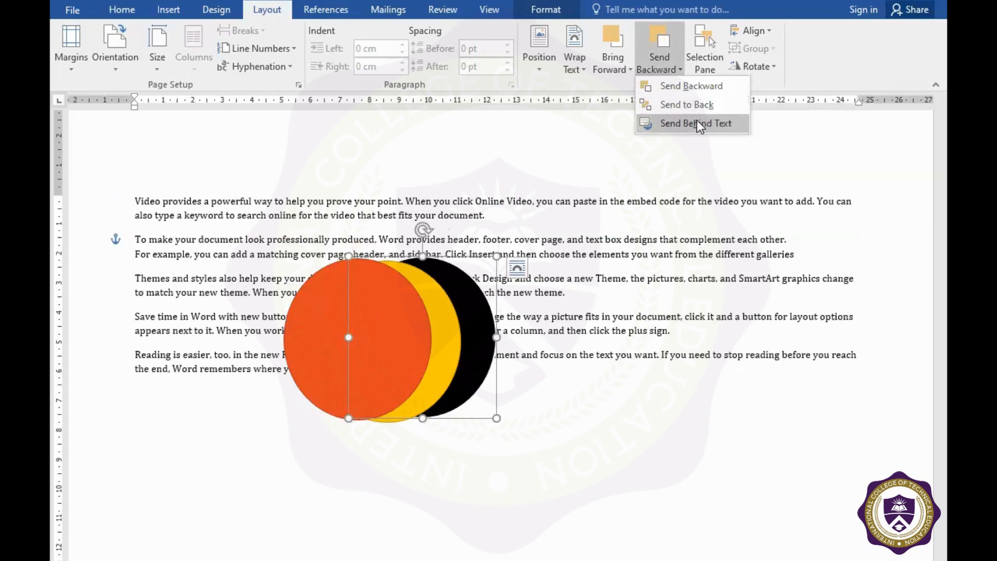
{"action": "left_click", "coordinate": [697, 123]}
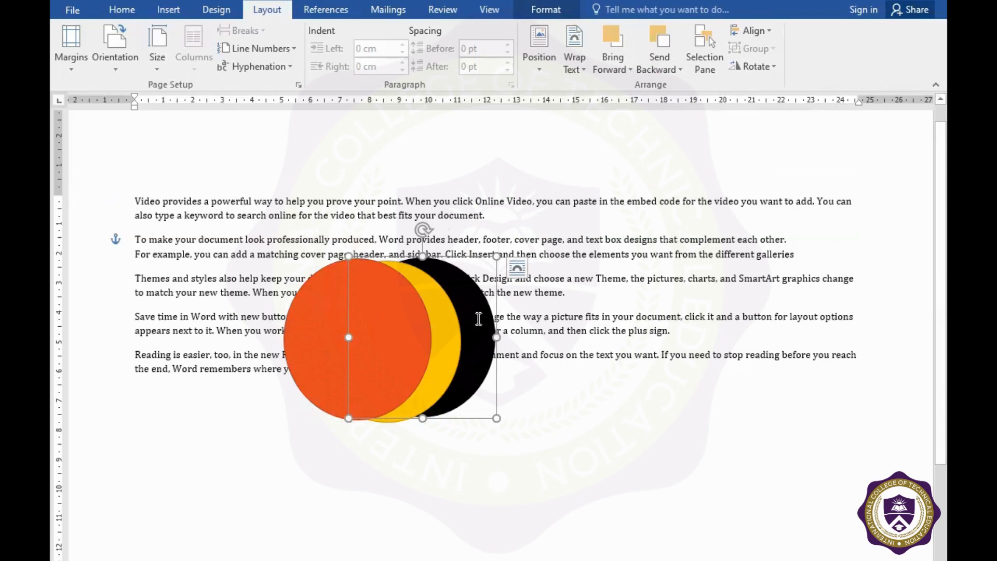
{"action": "left_click", "coordinate": [462, 282]}
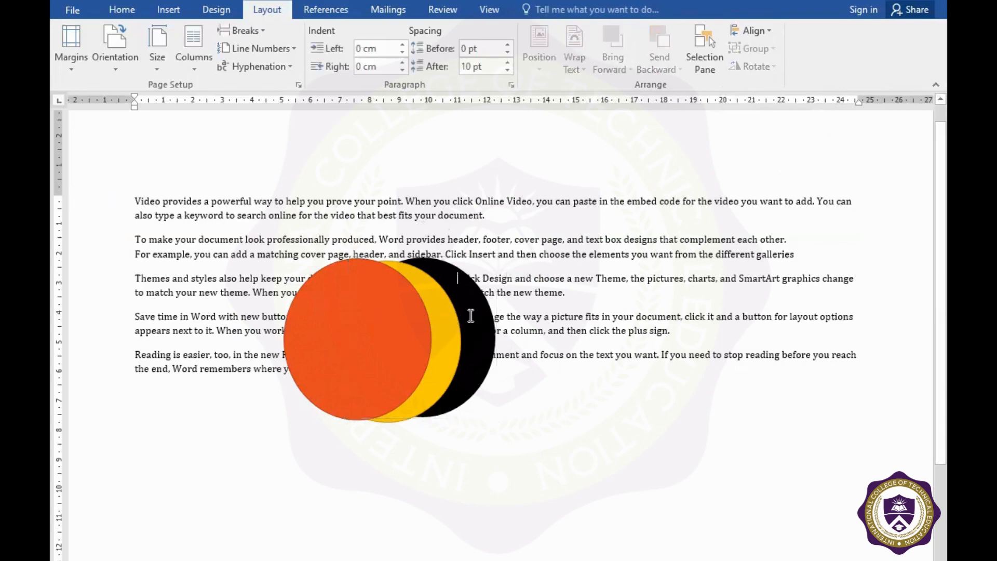
{"action": "left_click", "coordinate": [475, 332]}
{"action": "left_click", "coordinate": [472, 281]}
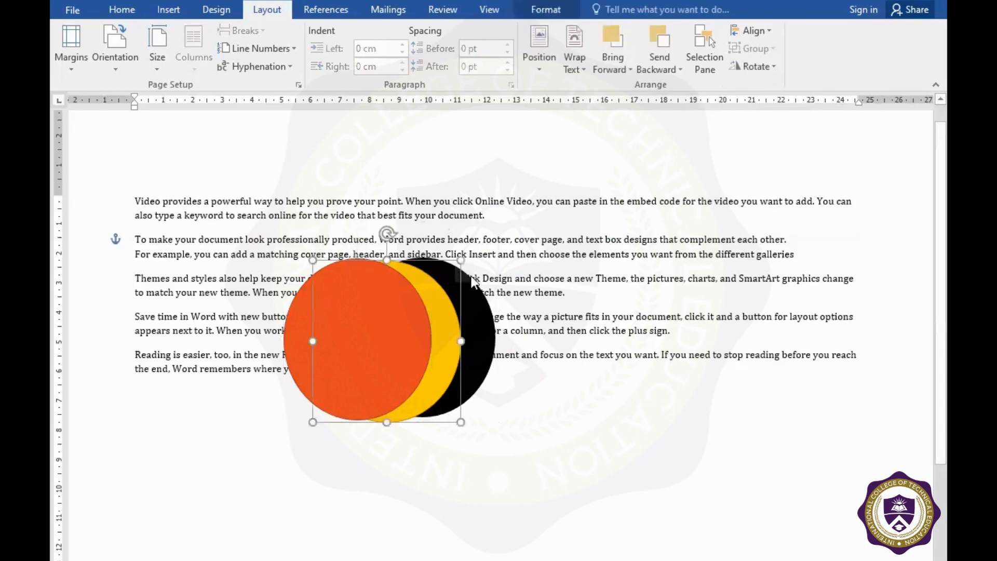
{"action": "left_click", "coordinate": [465, 275]}
{"action": "left_click", "coordinate": [469, 292]}
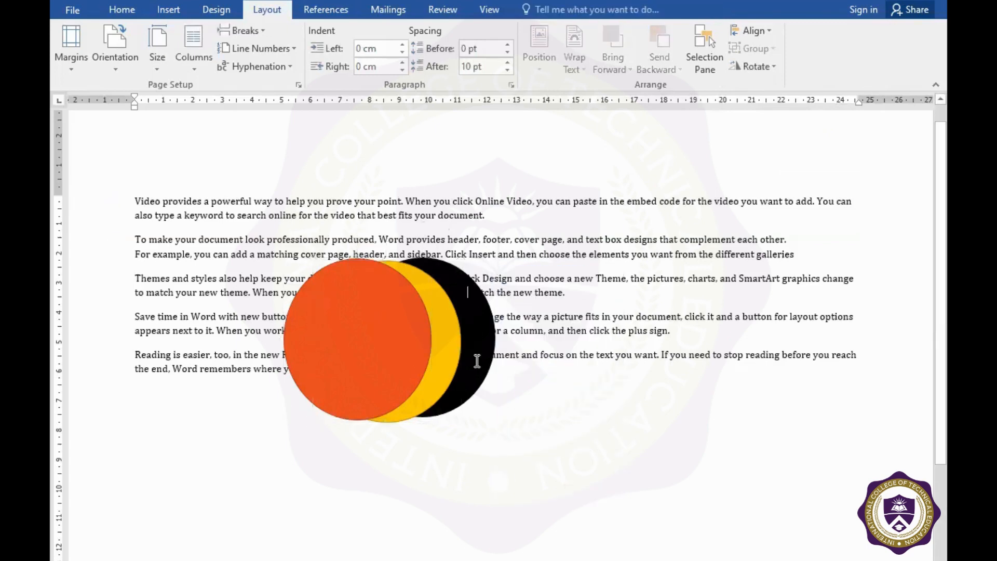
Step: Select the black ellipse by its lower edge, bring it forward one level and bring it in front of the text
{"action": "left_click", "coordinate": [469, 400]}
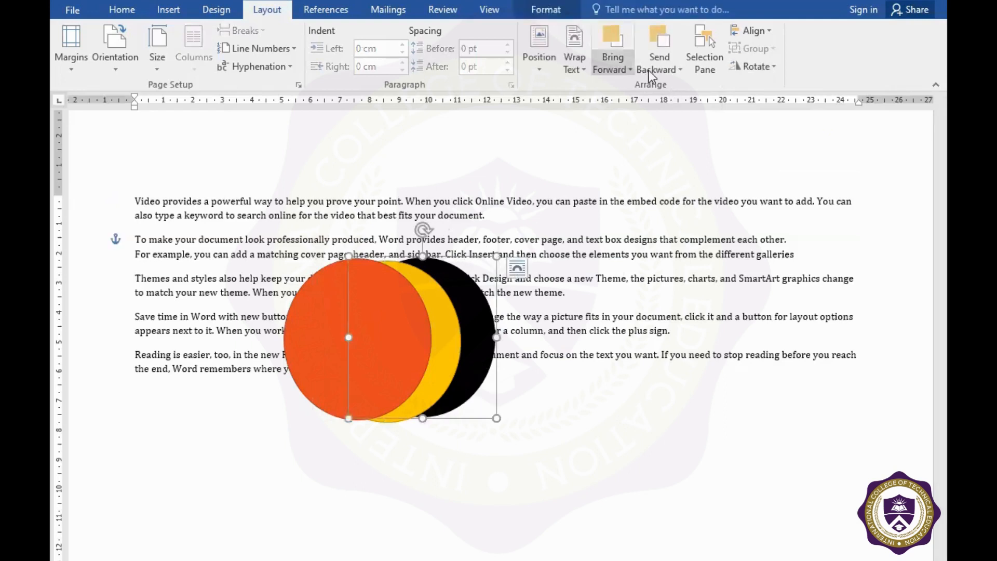
{"action": "left_click", "coordinate": [622, 70]}
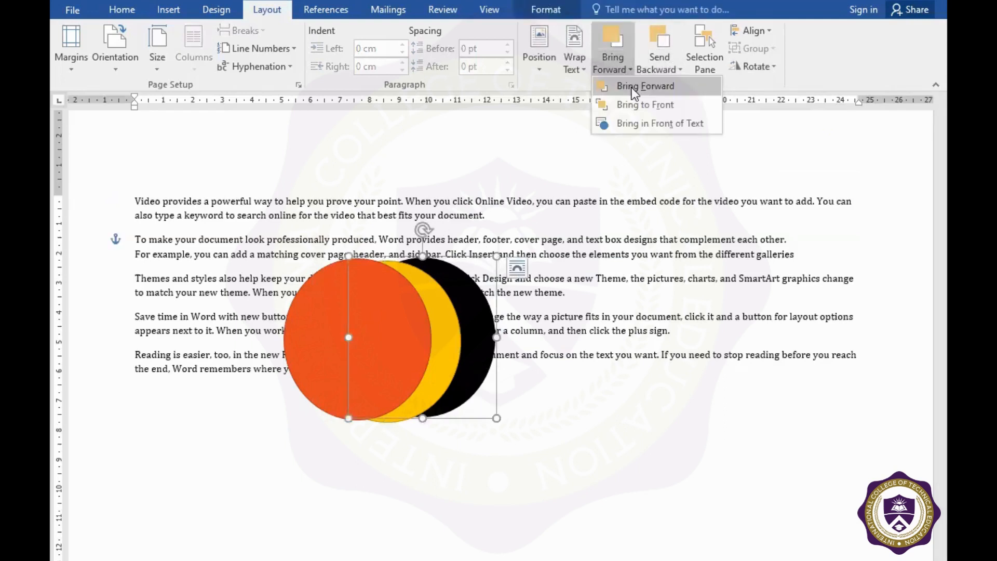
{"action": "left_click", "coordinate": [631, 87]}
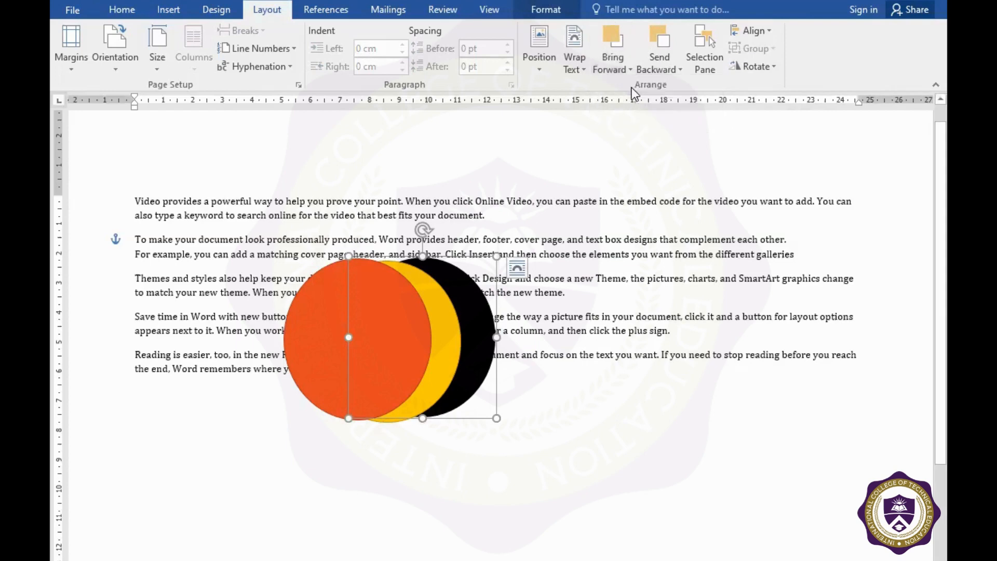
{"action": "left_click", "coordinate": [624, 66]}
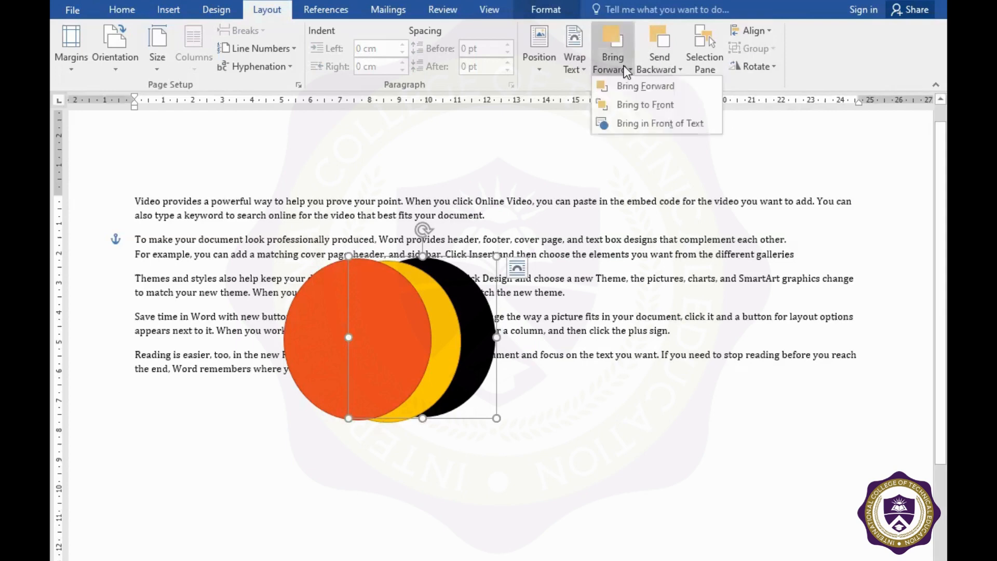
{"action": "left_click", "coordinate": [630, 124]}
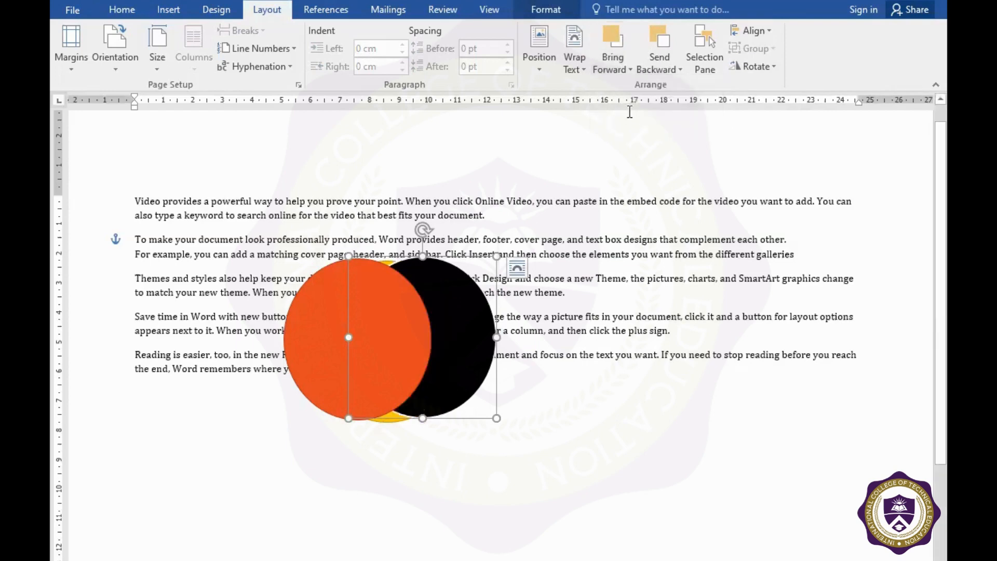
Step: Bring the black ellipse forward one level above the orange-red one, and send it to the back
{"action": "left_click", "coordinate": [624, 76]}
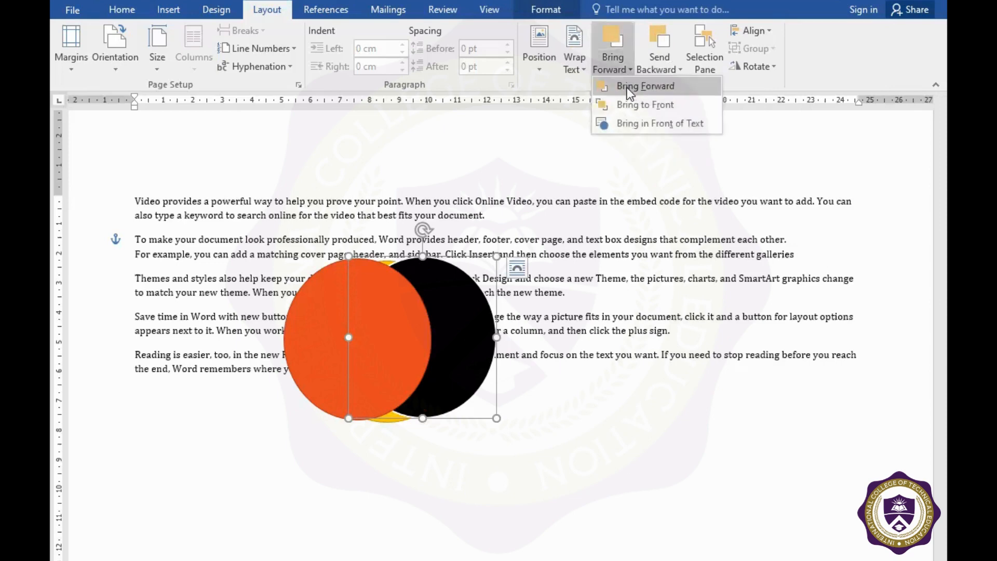
{"action": "left_click", "coordinate": [627, 86]}
{"action": "left_click", "coordinate": [674, 71]}
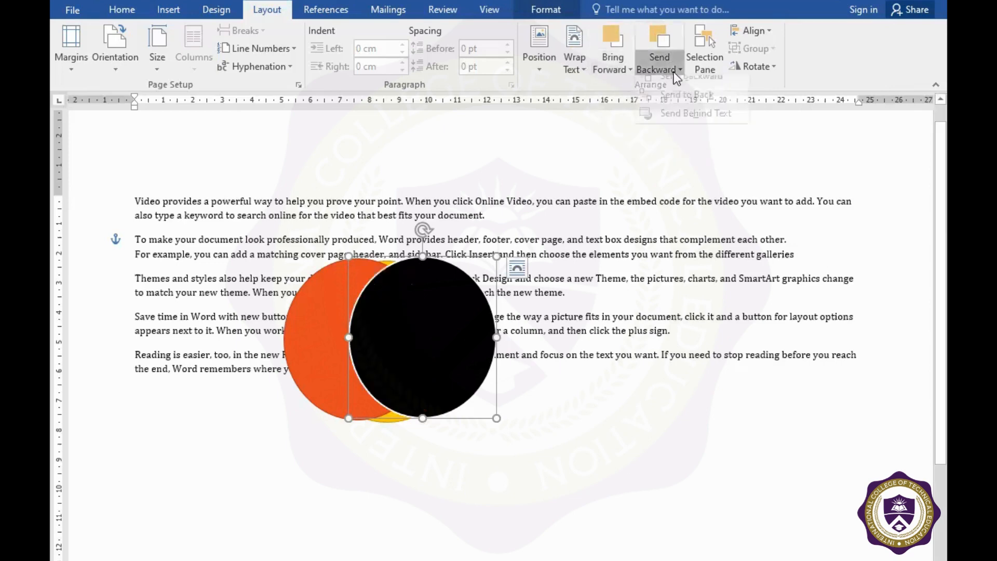
{"action": "left_click", "coordinate": [672, 107]}
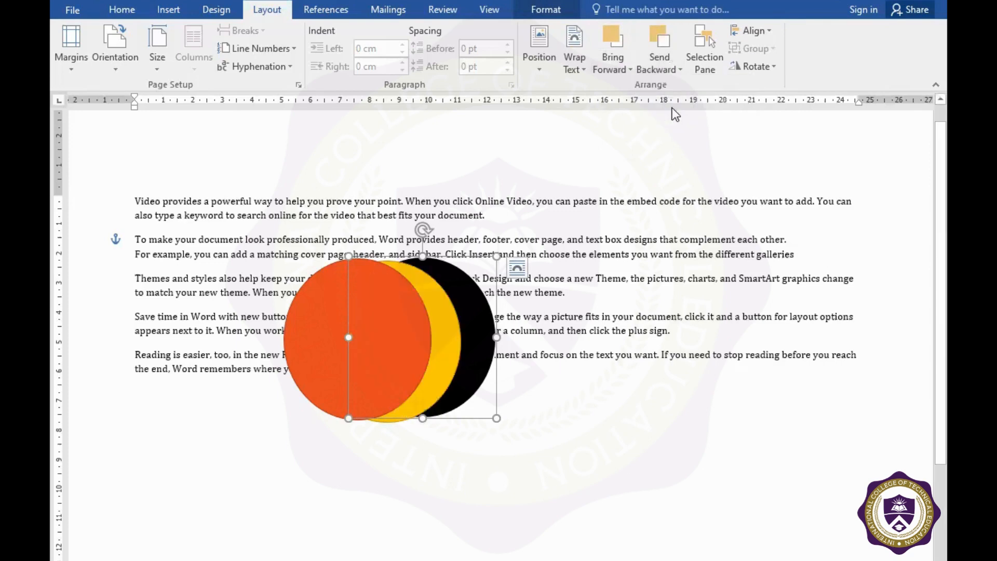
Step: Bring the black ellipse to the front of the stack and apply Bring Forward once more
{"action": "left_click", "coordinate": [601, 70]}
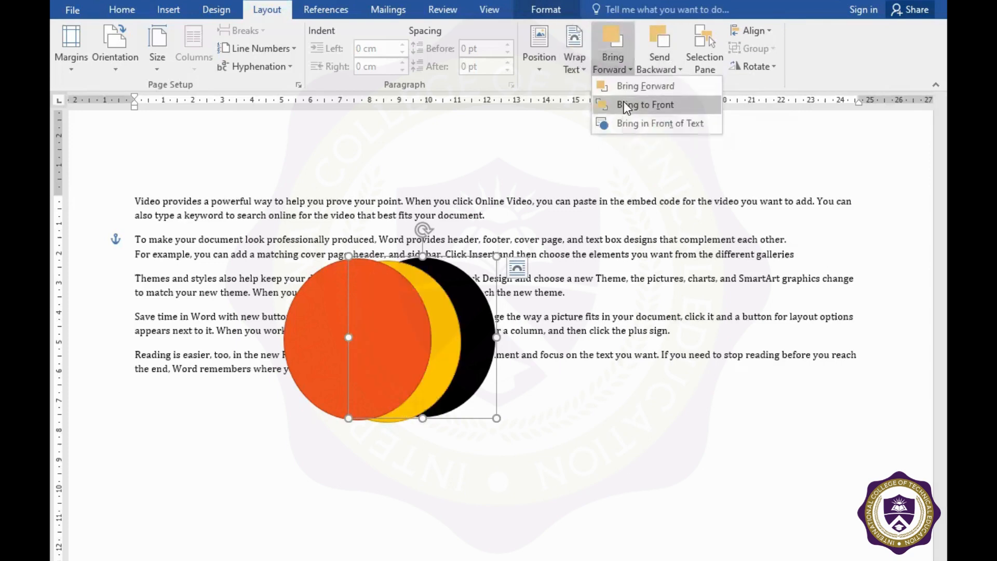
{"action": "left_click", "coordinate": [624, 103]}
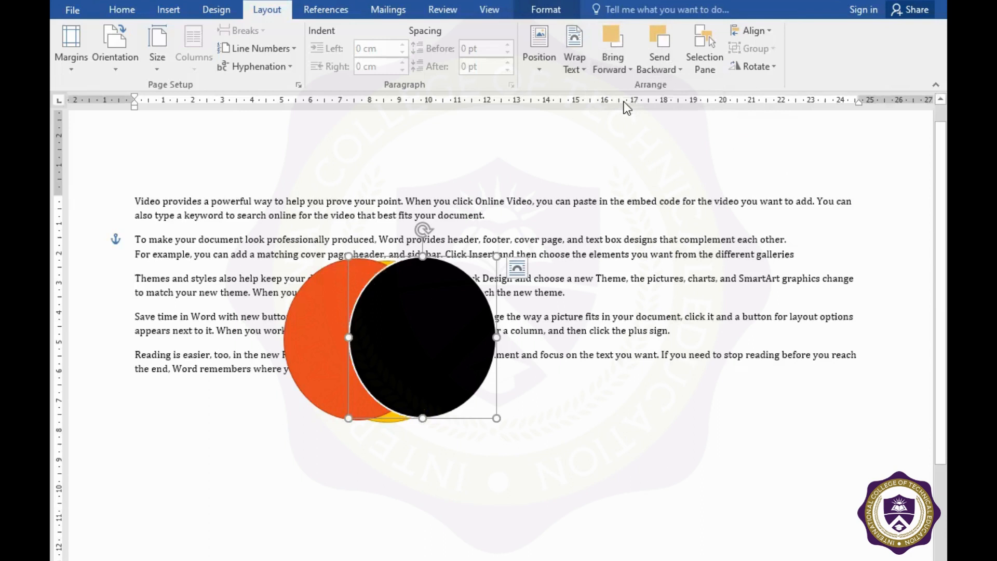
{"action": "left_click", "coordinate": [618, 69]}
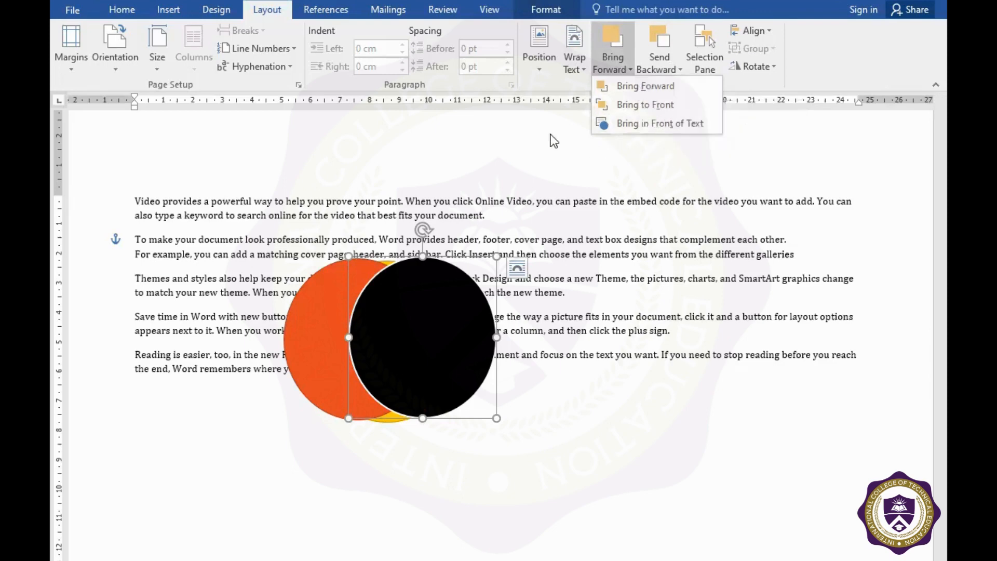
{"action": "left_click", "coordinate": [638, 86]}
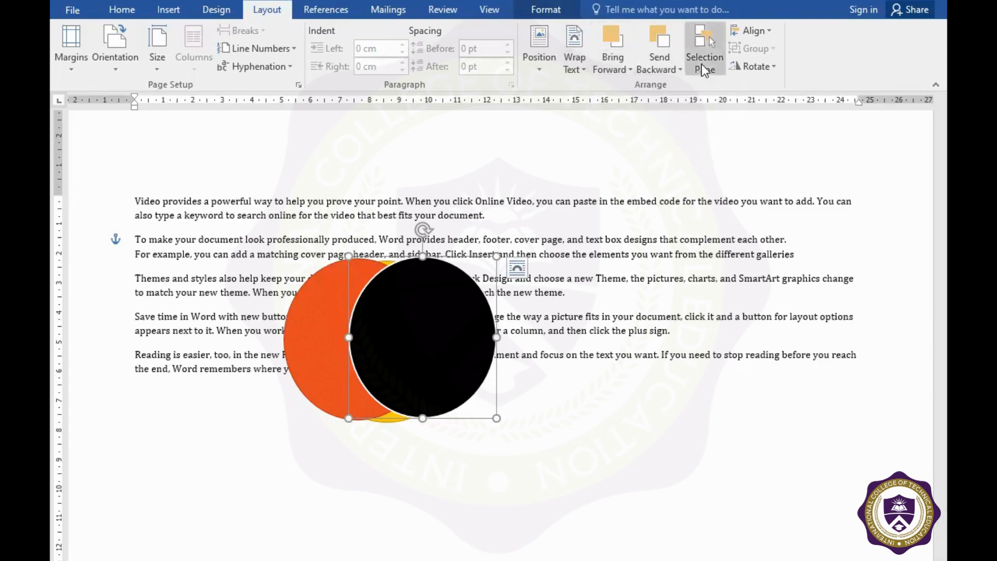
Step: Move the black ellipse down-right and the orange-red one down-left to separate them, and use the Selection pane to show all shapes
{"action": "left_click_drag", "start_coordinate": [435, 354], "coordinate": [582, 451]}
{"action": "left_click_drag", "start_coordinate": [301, 422], "coordinate": [255, 506]}
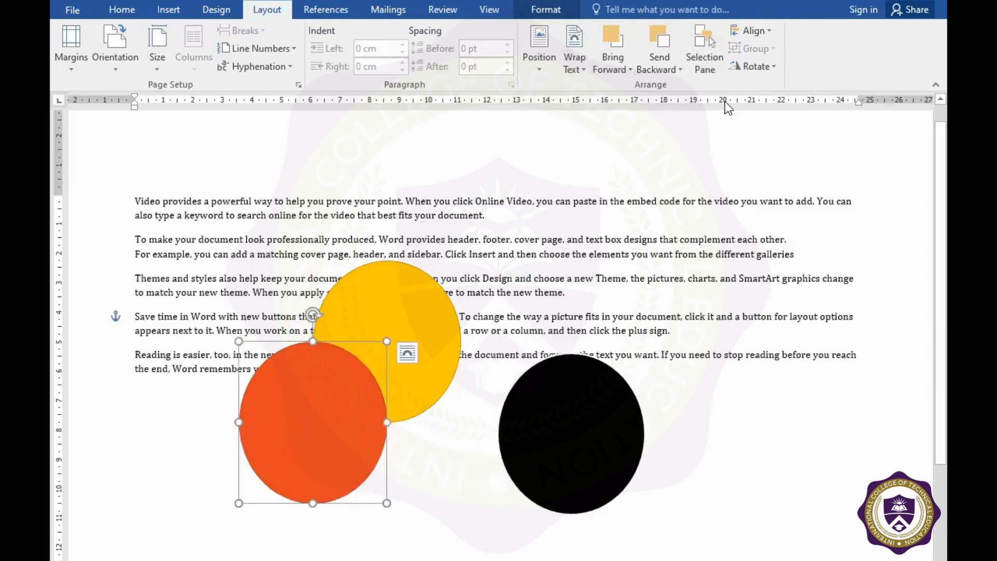
{"action": "left_click", "coordinate": [714, 62]}
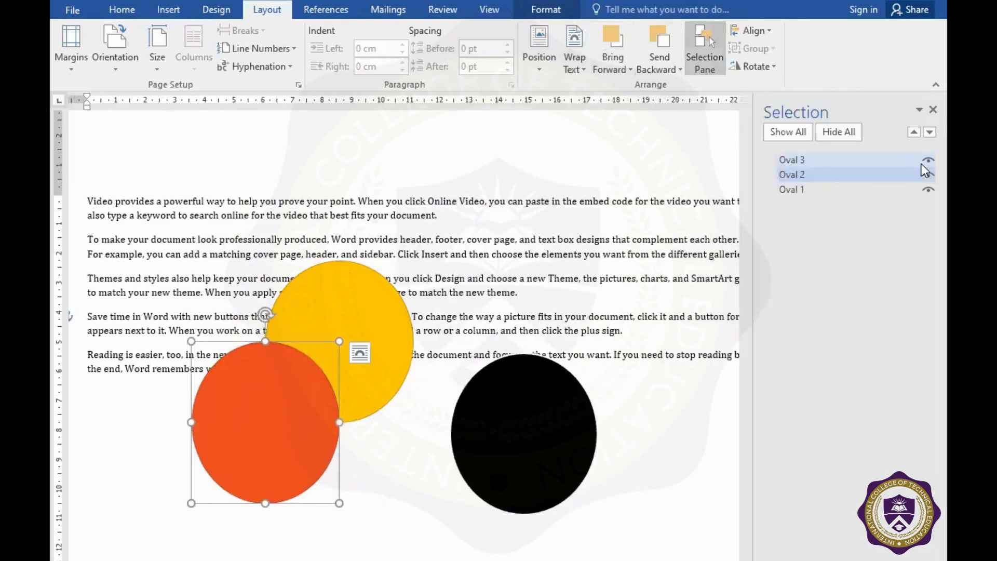
{"action": "left_click", "coordinate": [808, 133]}
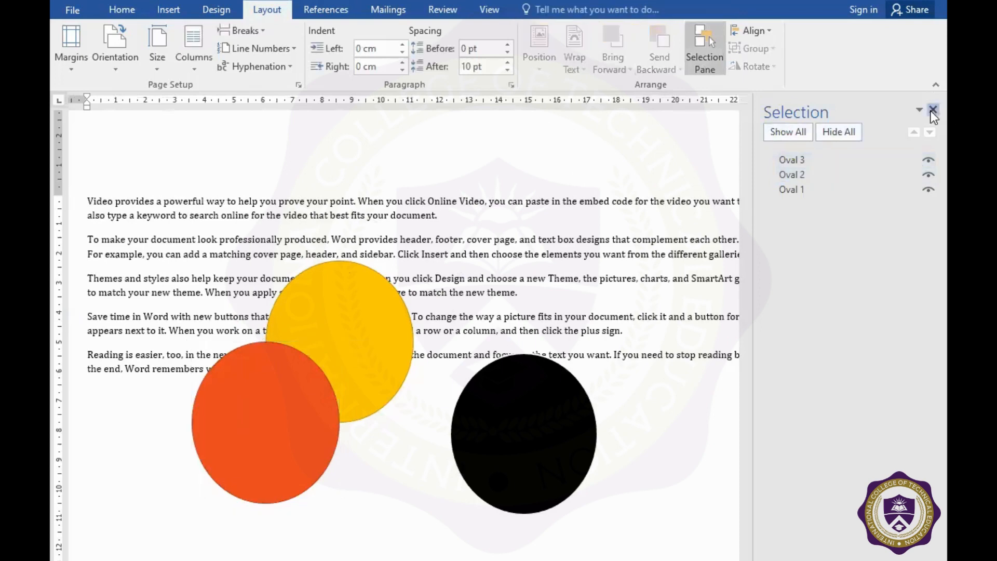
Step: Align the black ellipse to the margins with Align Center and Align Middle
{"action": "left_click", "coordinate": [555, 426]}
{"action": "left_click", "coordinate": [754, 30]}
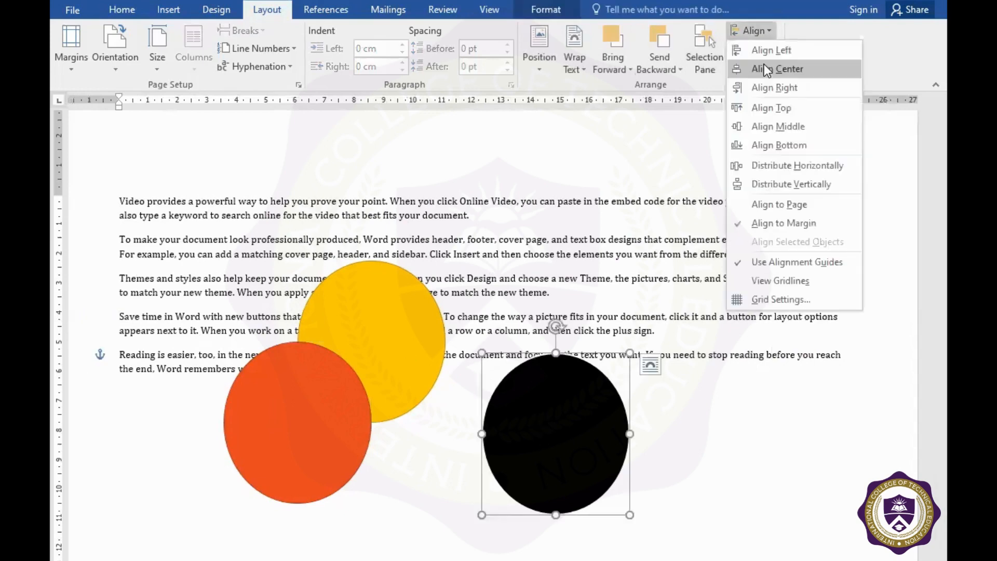
{"action": "left_click", "coordinate": [764, 67]}
{"action": "left_click", "coordinate": [766, 31]}
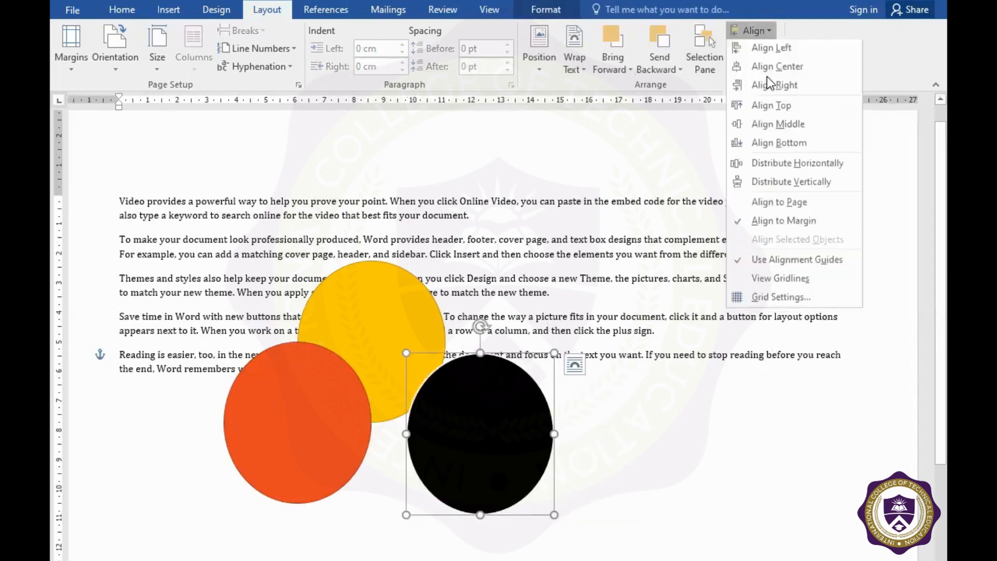
{"action": "left_click", "coordinate": [774, 130]}
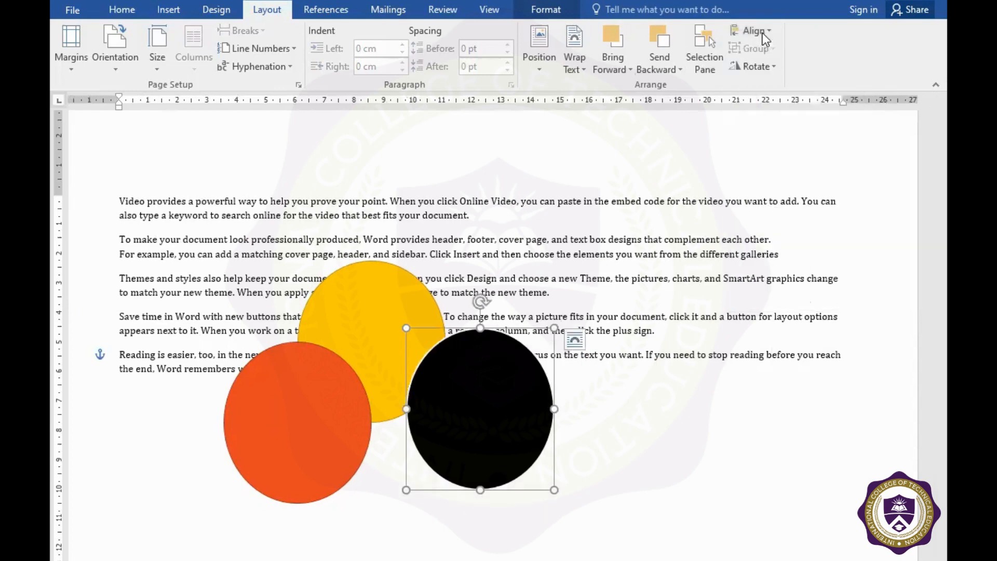
{"action": "left_click", "coordinate": [762, 33]}
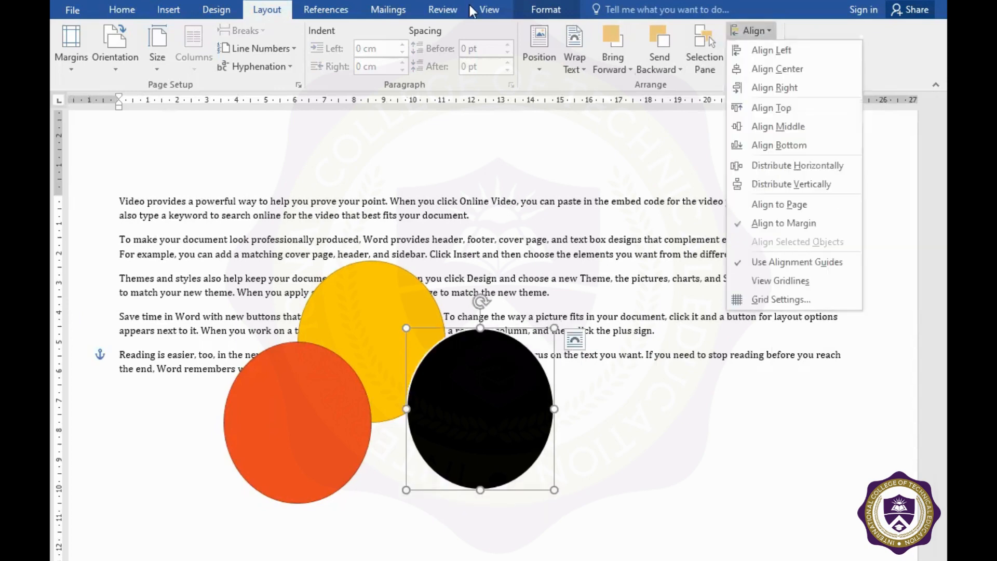
{"action": "left_click", "coordinate": [542, 131]}
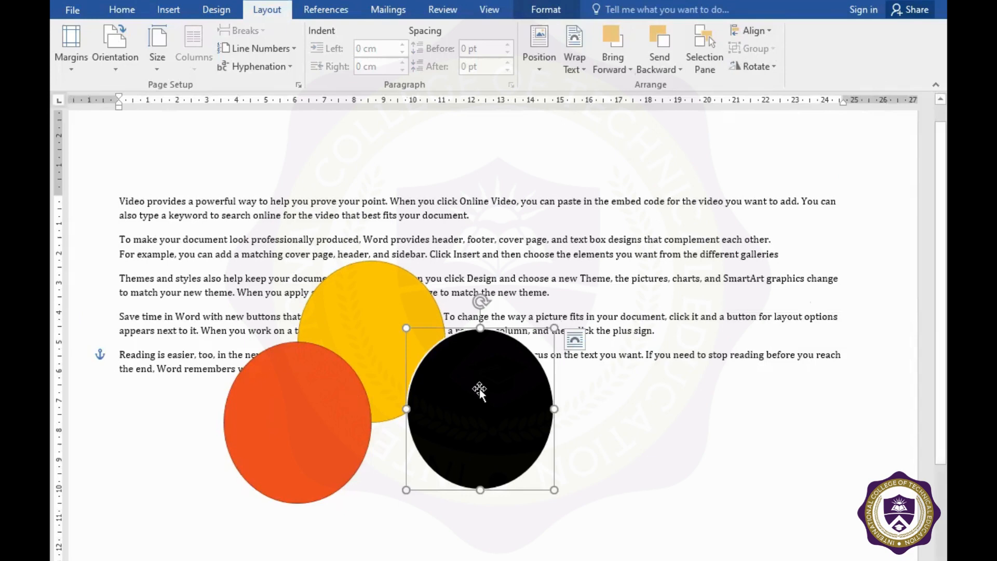
Step: Move the black ellipse slightly left, group it with the yellow and orange-red ellipses, and place a copy of the group beside it
{"action": "left_click_drag", "start_coordinate": [479, 388], "coordinate": [452, 388]}
{"action": "left_click", "coordinate": [374, 306], "text": "shift"}
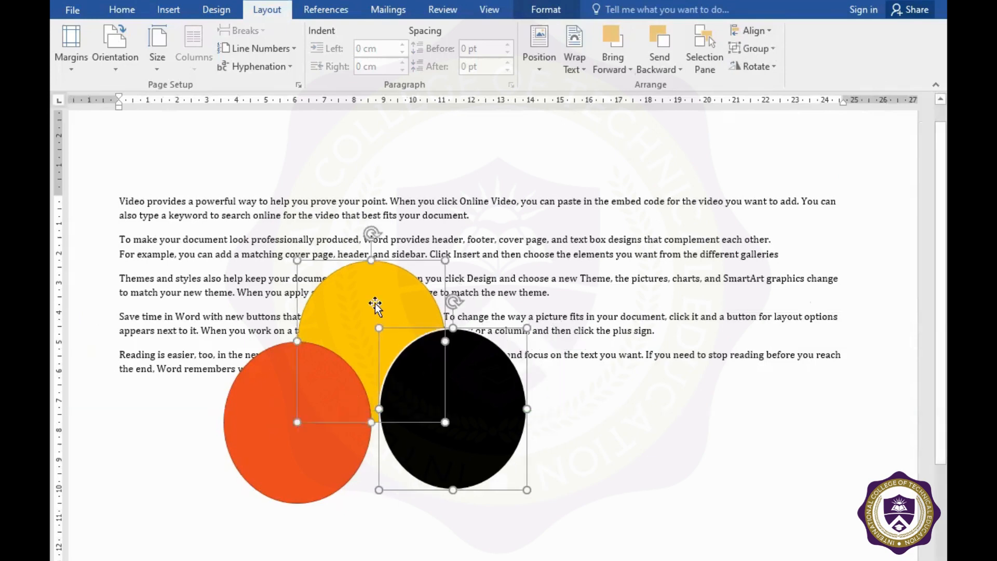
{"action": "left_click", "coordinate": [328, 450], "text": "shift"}
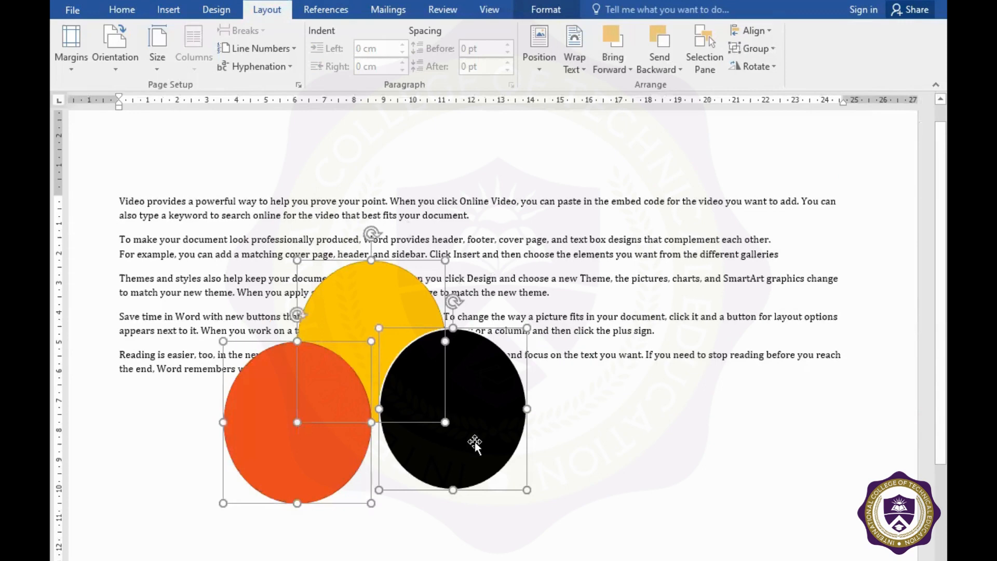
{"action": "left_click", "coordinate": [755, 48]}
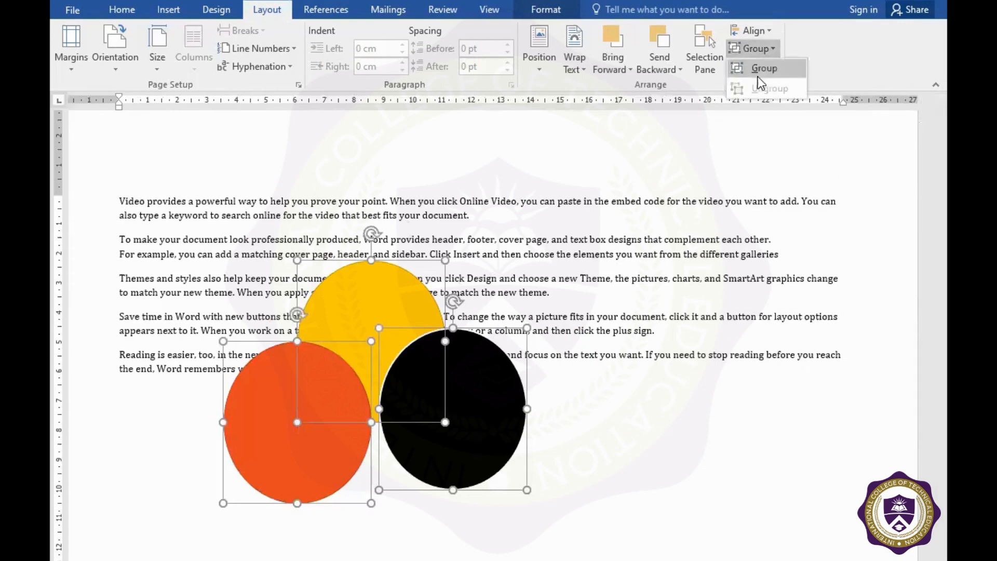
{"action": "left_click", "coordinate": [758, 76]}
{"action": "left_click_drag", "start_coordinate": [506, 414], "coordinate": [733, 369]}
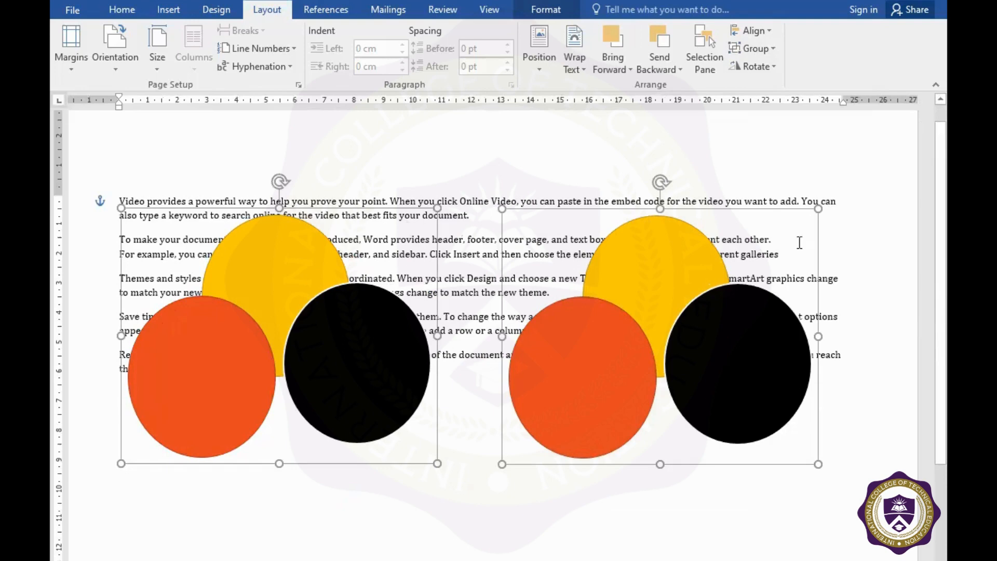
Step: Rotate both ellipse groups right by 90° and delete them from the document
{"action": "left_click", "coordinate": [773, 67]}
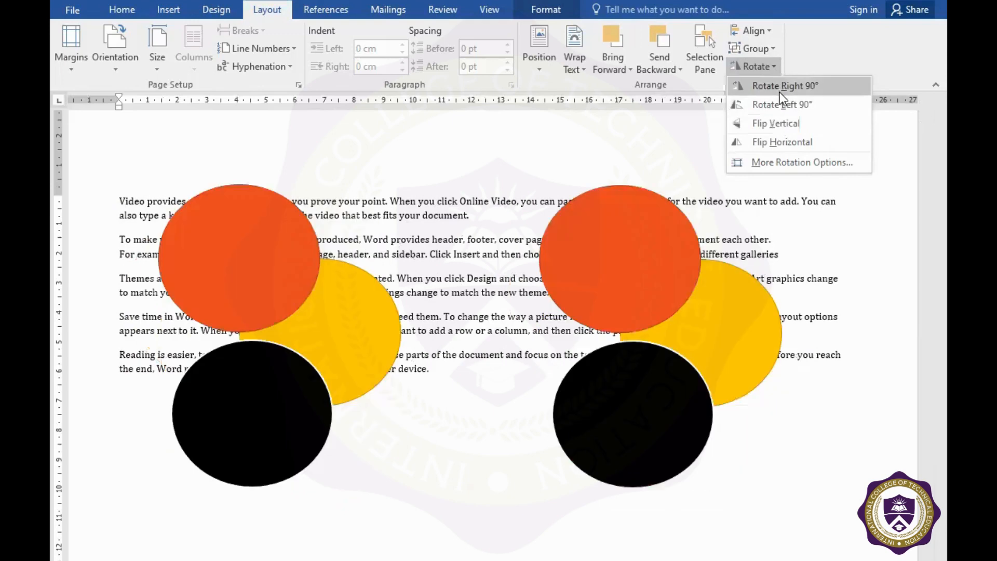
{"action": "left_click", "coordinate": [780, 88]}
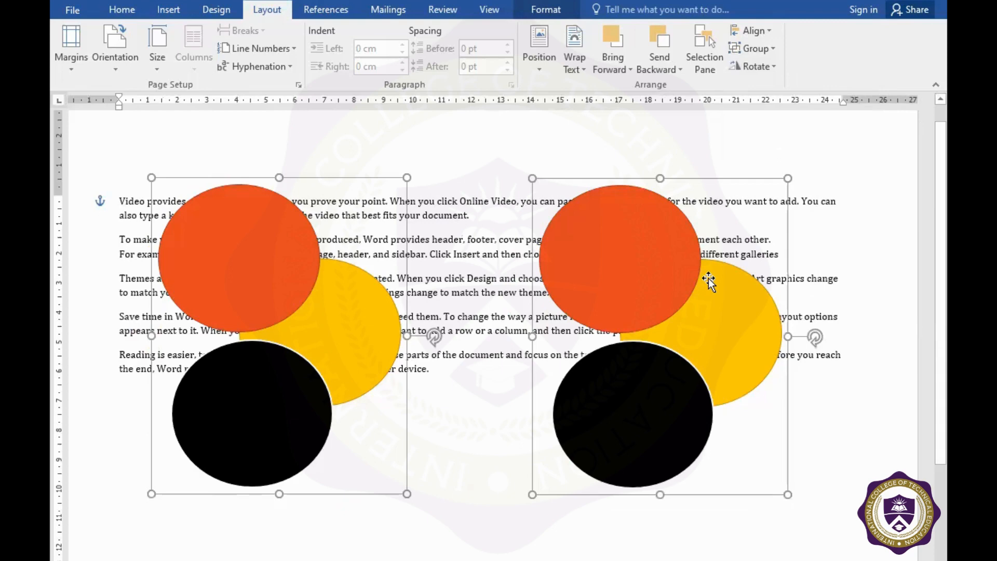
{"action": "key", "text": "Delete"}
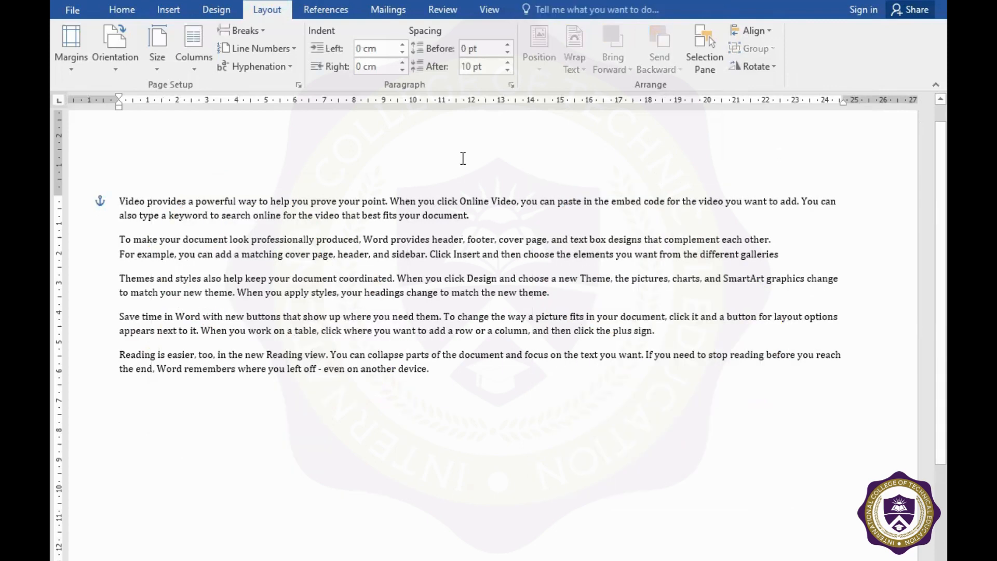